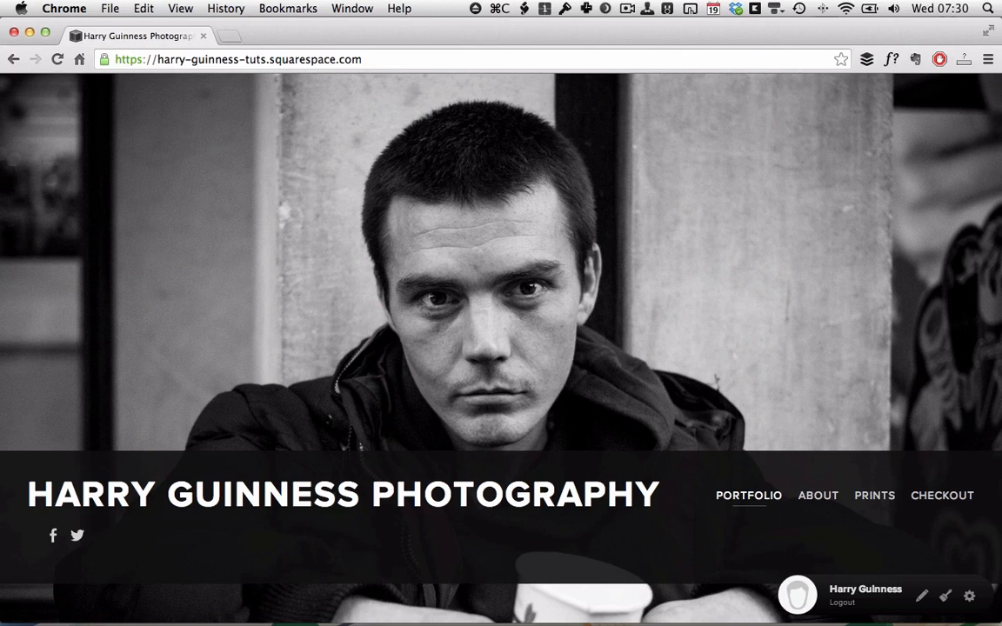
# Page back and forth through the portfolio gallery to the portrait beside the pond.
pyautogui.press('Right')
pyautogui.press('Left')
pyautogui.press('Left')
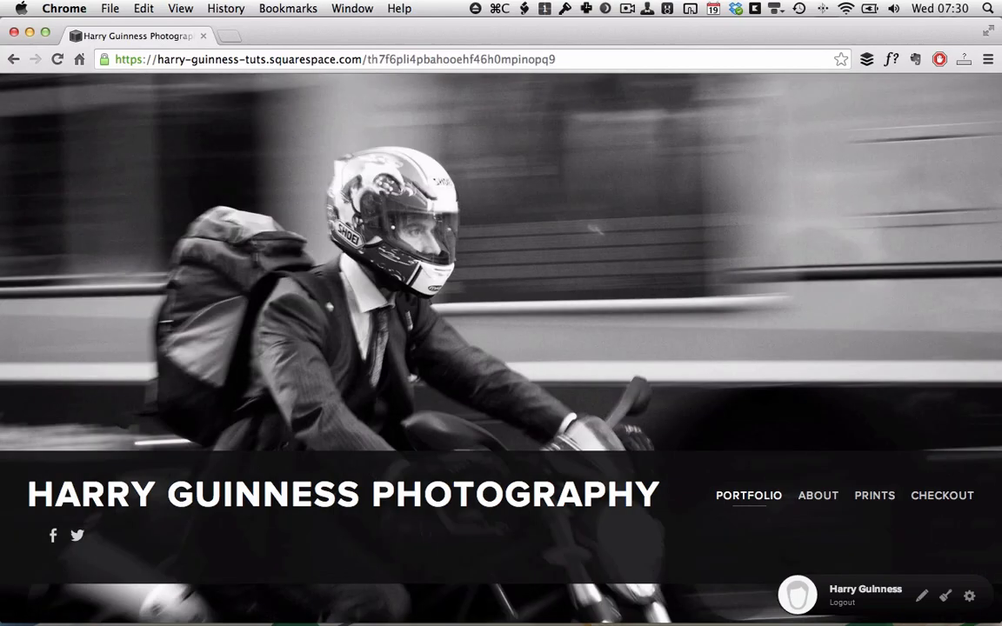
pyautogui.press('Left')
pyautogui.press('Left')
pyautogui.press('Left')
pyautogui.press('Left')
pyautogui.press('Right')
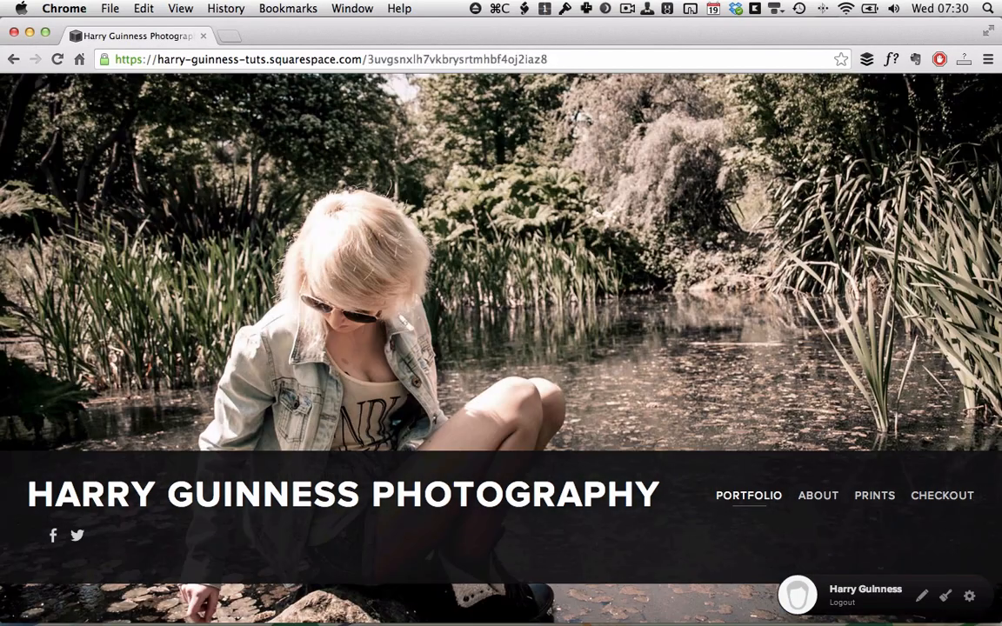
# Open the Keith print's product page from the Prints store.
pyautogui.click(874, 500)
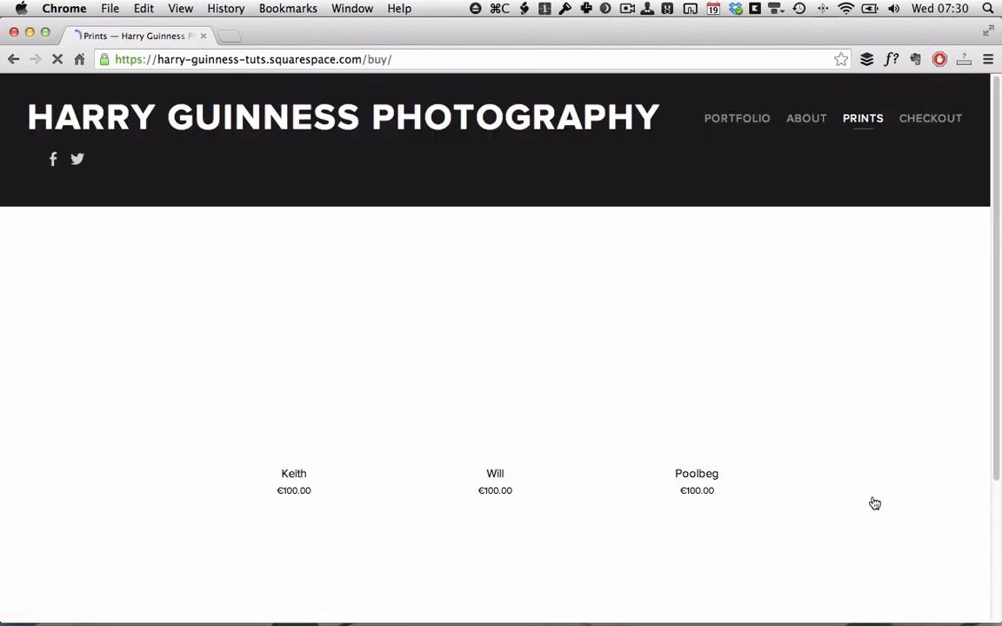
pyautogui.scroll(-2, 675, 335)
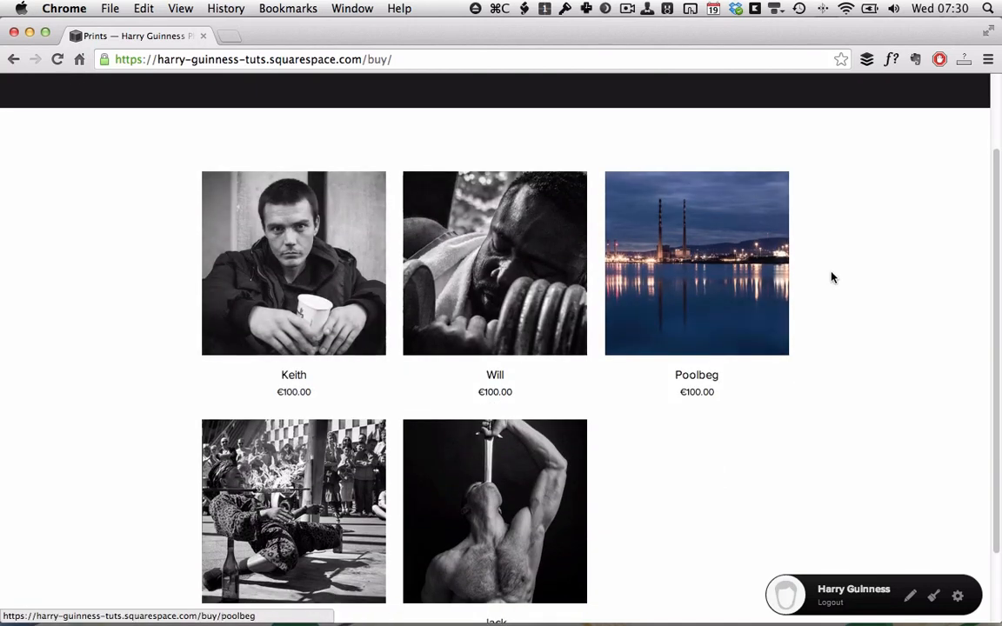
pyautogui.scroll(-2, 475, 442)
pyautogui.scroll(2, 487, 305)
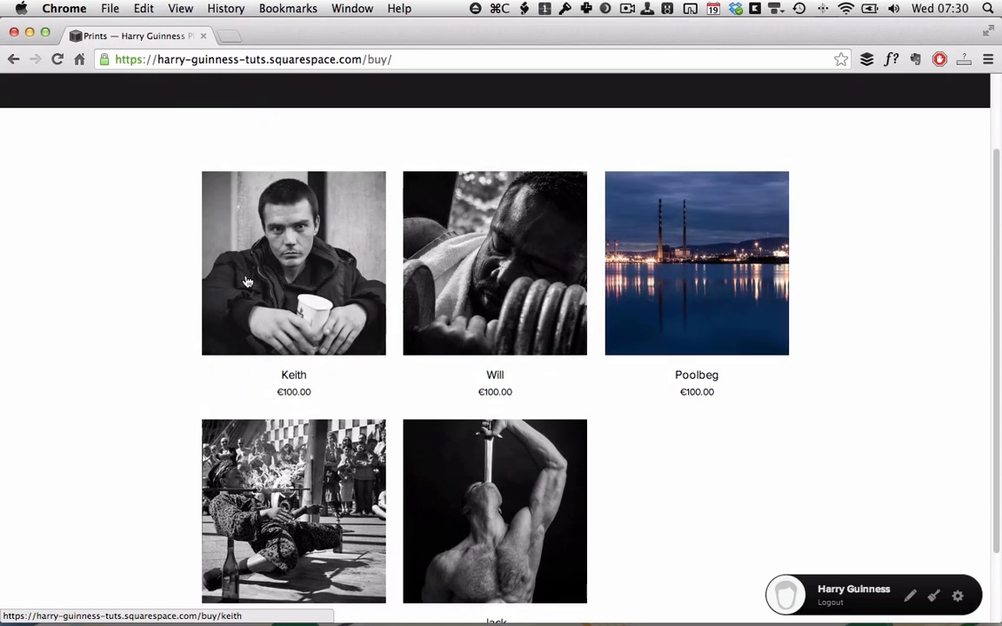
pyautogui.click(306, 278)
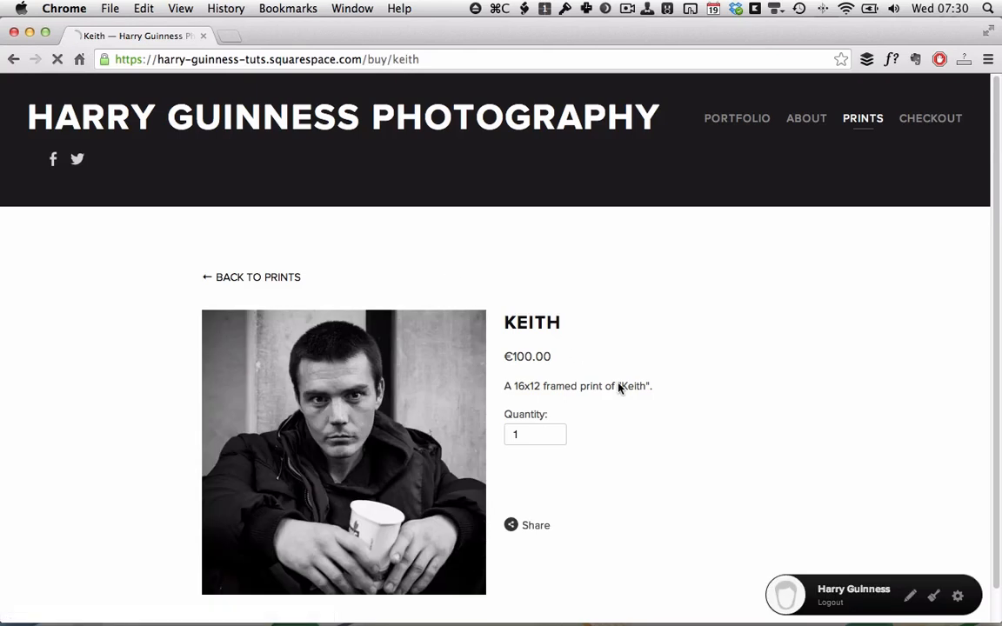
# Add the Keith print to the cart and view the €100.00 cart.
pyautogui.scroll(-1, 496, 348)
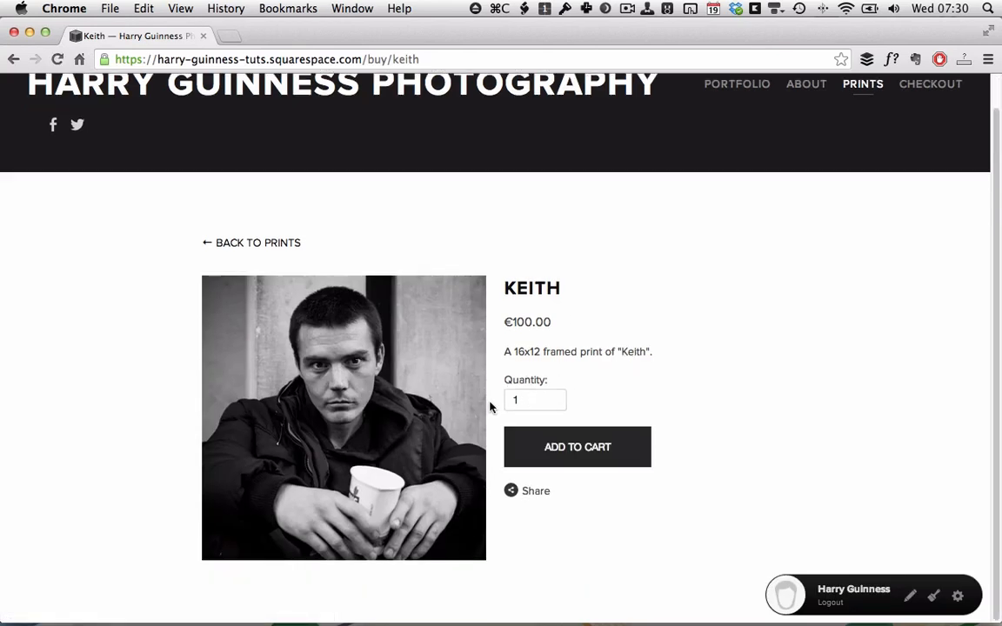
pyautogui.click(548, 449)
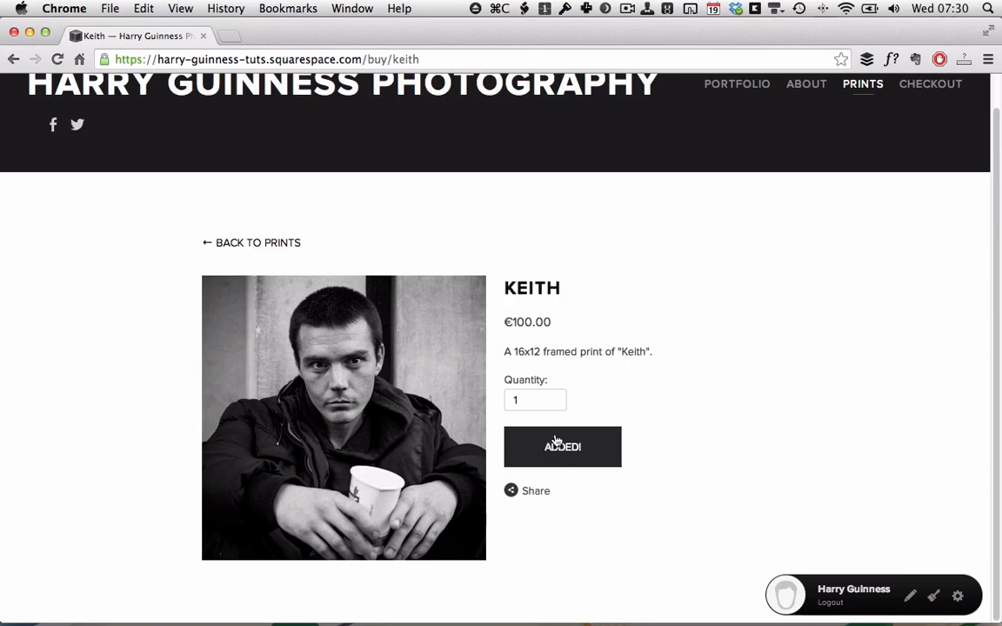
pyautogui.scroll(1, 637, 436)
pyautogui.scroll(-1, 638, 436)
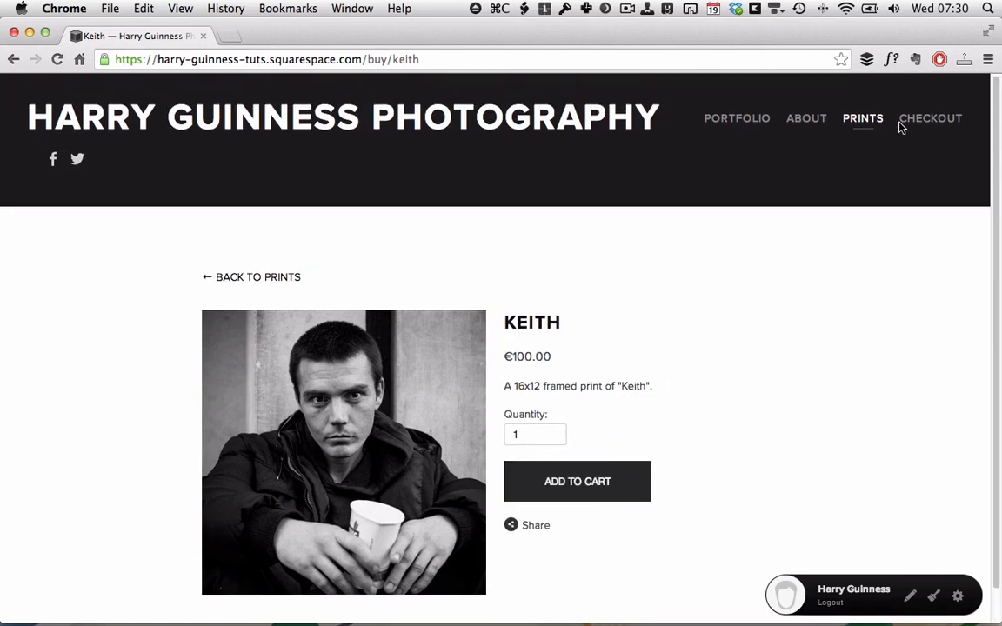
pyautogui.click(925, 121)
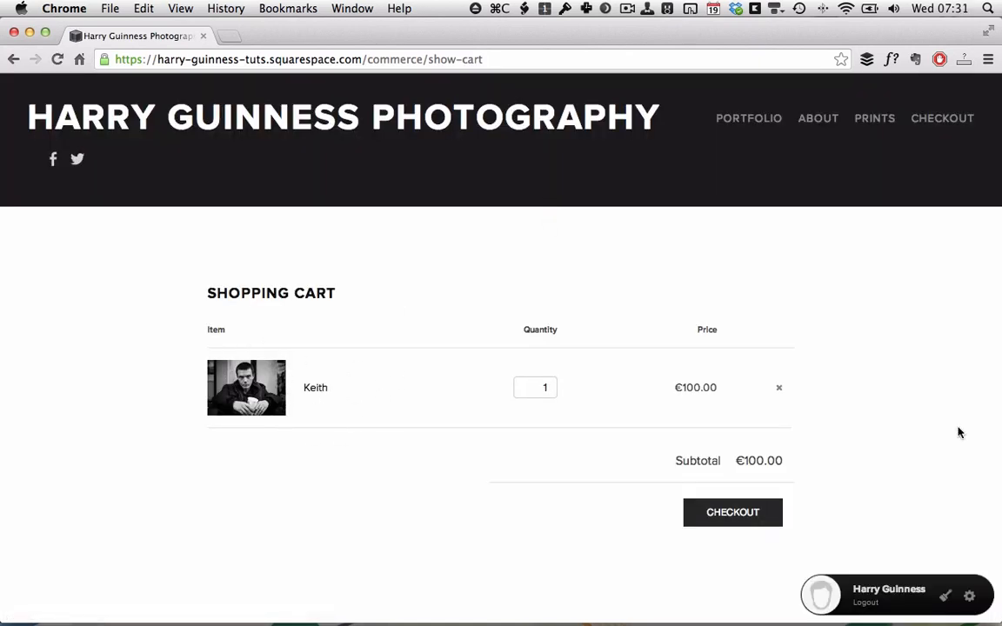
# Remove Keith from the cart, return to Prints, and open the site manager.
pyautogui.click(779, 391)
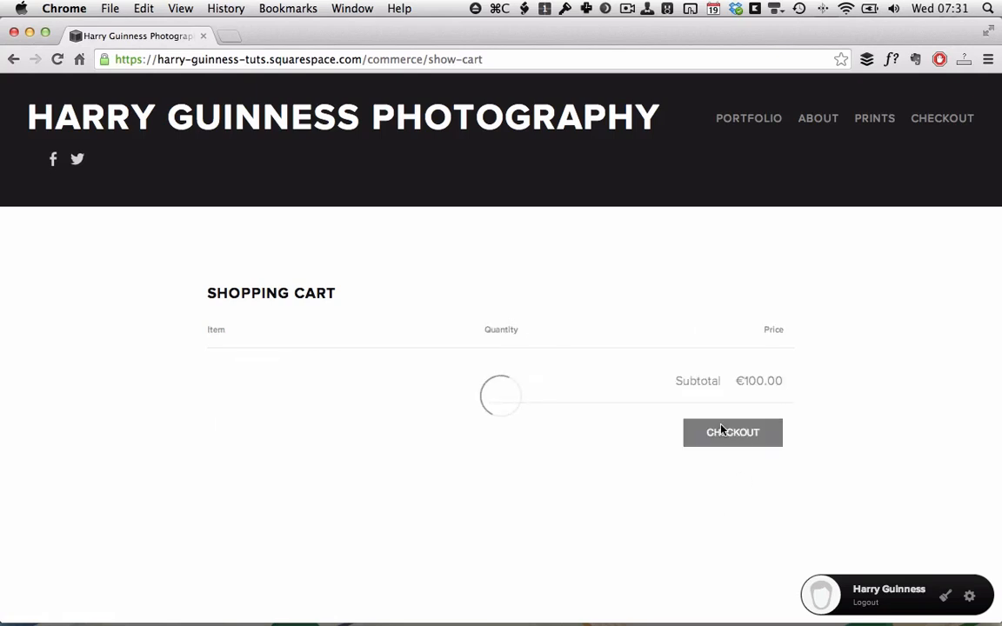
pyautogui.click(871, 122)
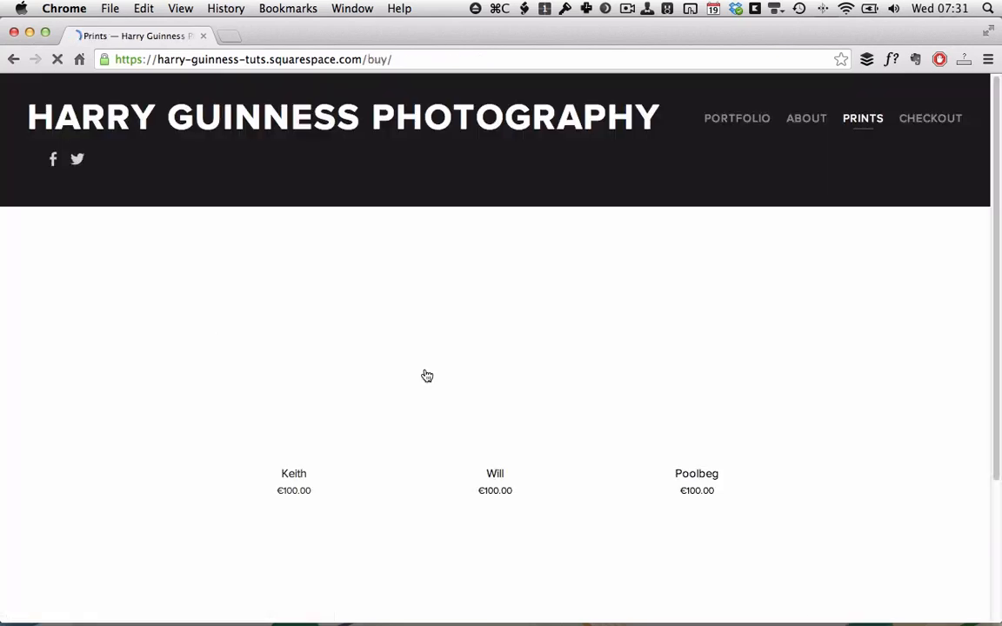
pyautogui.scroll(-2, 426, 376)
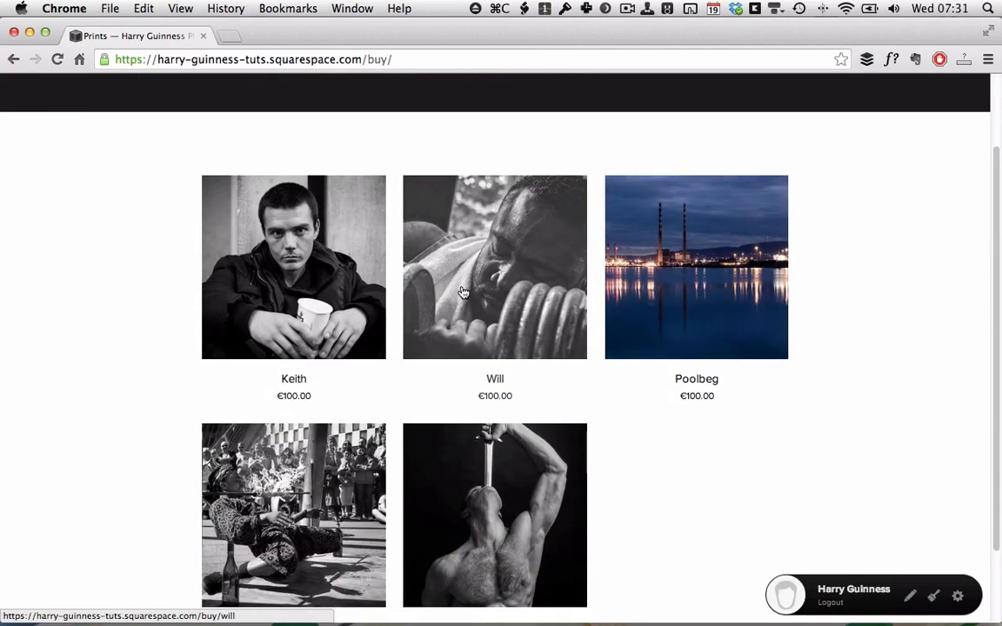
pyautogui.scroll(-2, 464, 291)
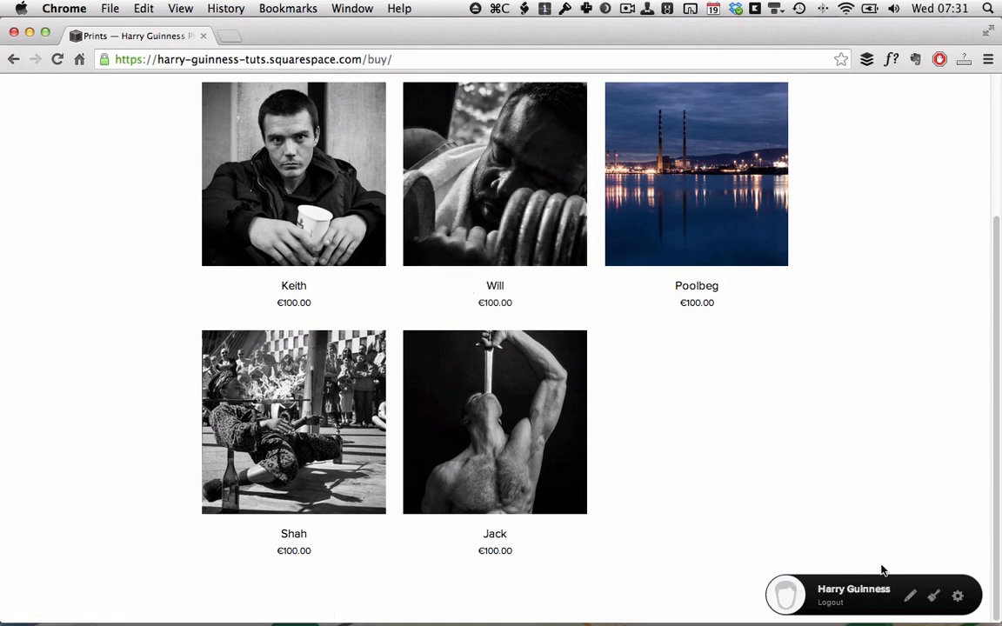
pyautogui.click(959, 599)
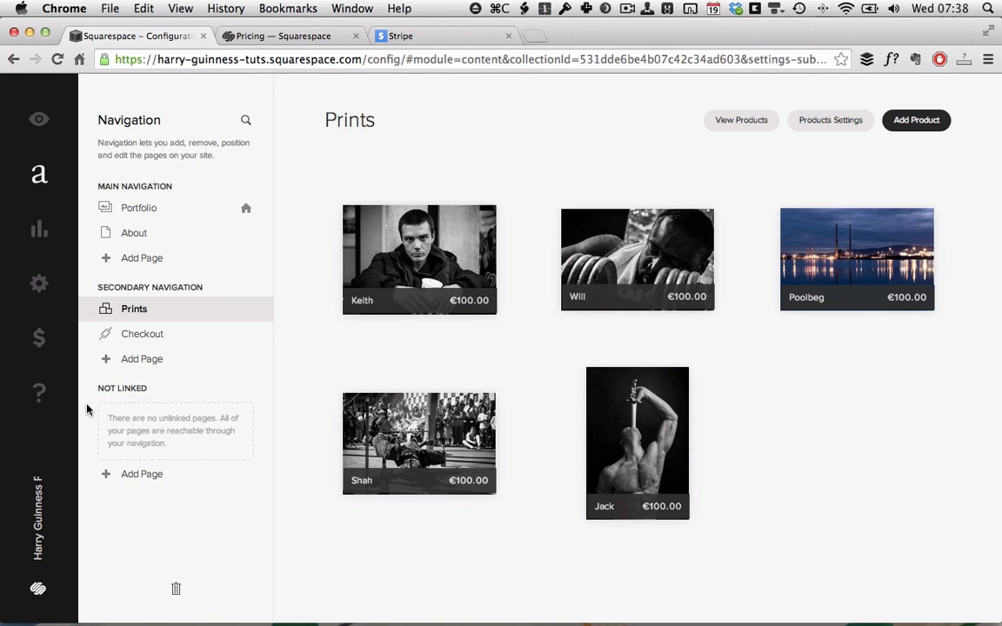
# Compare the $8 Personal, $16 Professional and $24 Business plans, then bring up Stripe.
pyautogui.hotkey('ctrl', 'Tab')
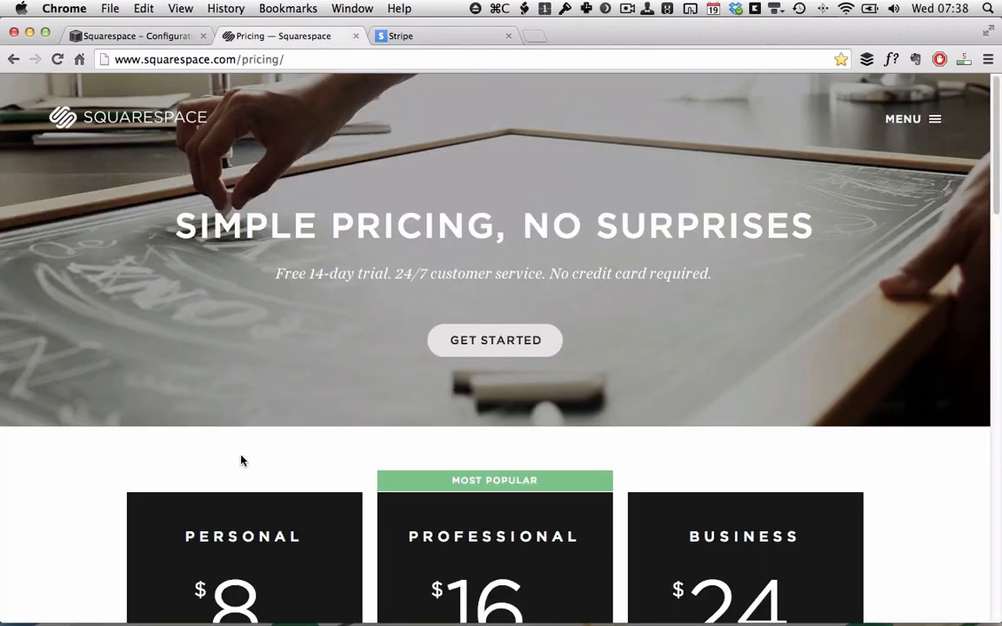
pyautogui.scroll(-2, 344, 259)
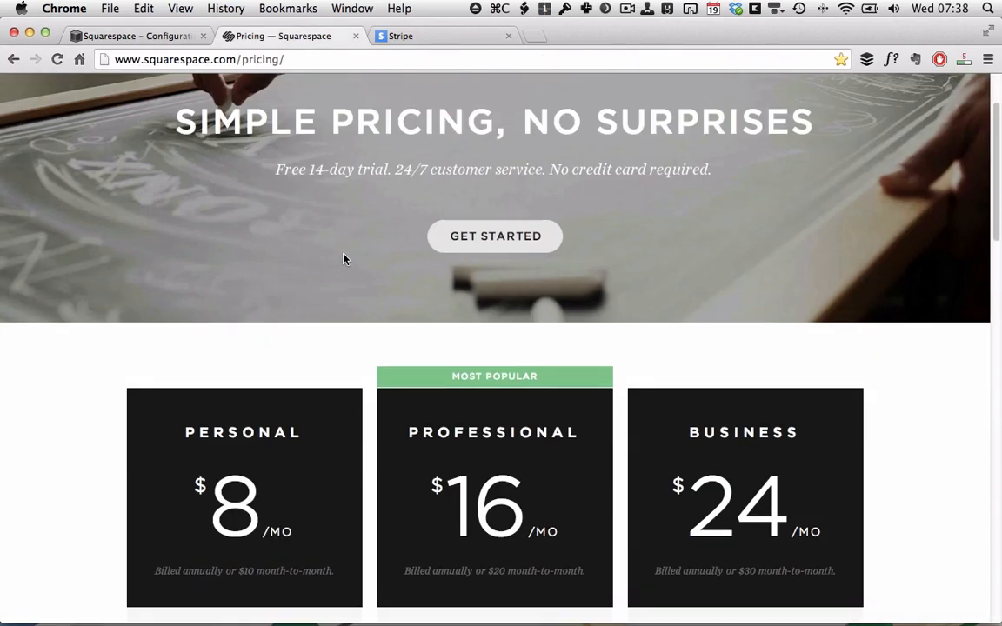
pyautogui.scroll(-4, 343, 258)
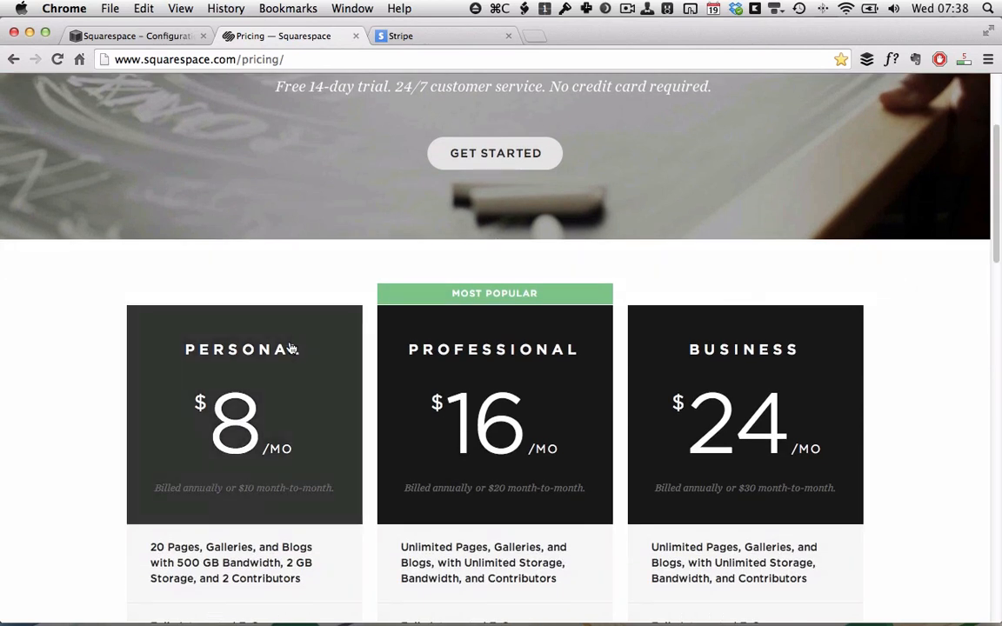
pyautogui.scroll(-2, 291, 347)
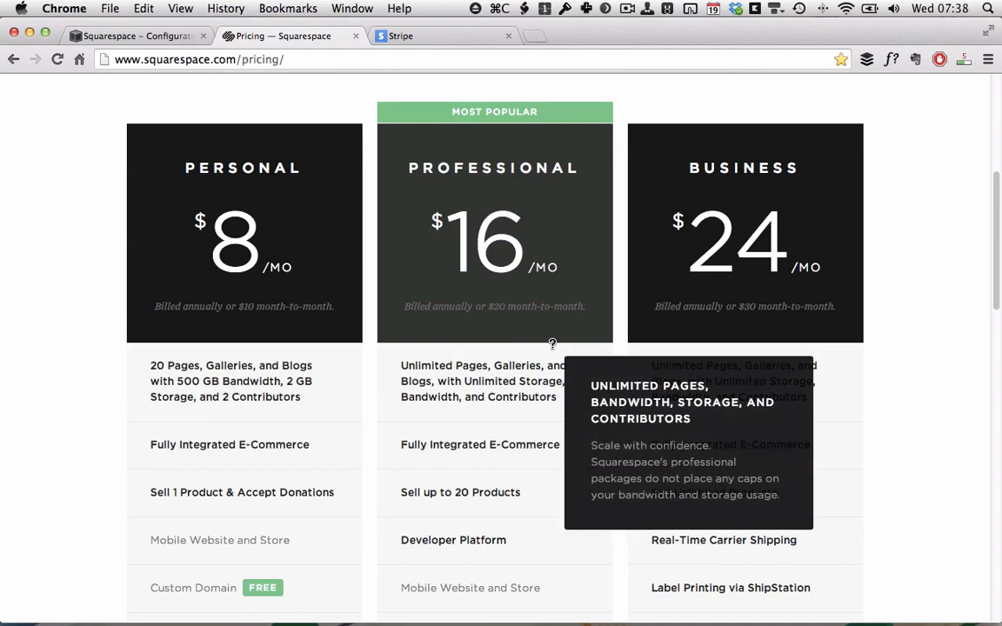
pyautogui.scroll(-2, 487, 383)
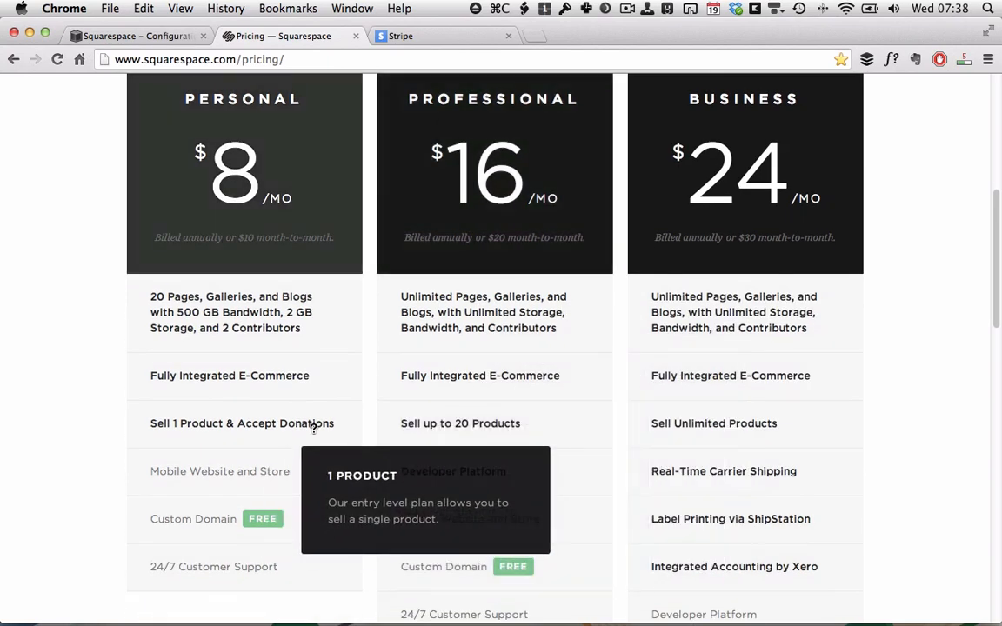
pyautogui.scroll(2, 438, 409)
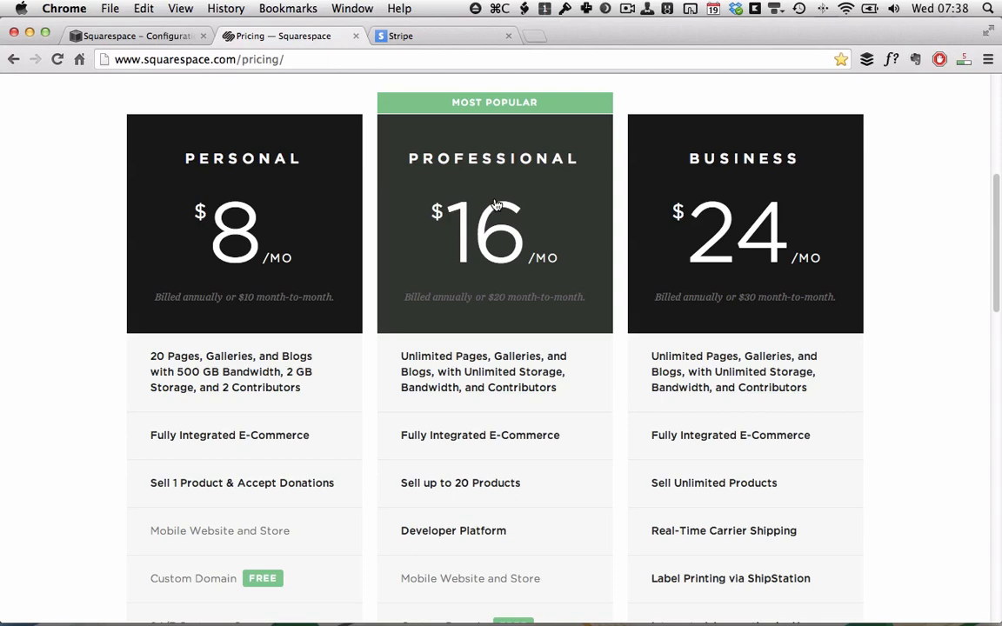
pyautogui.hotkey('ctrl', 'Tab')
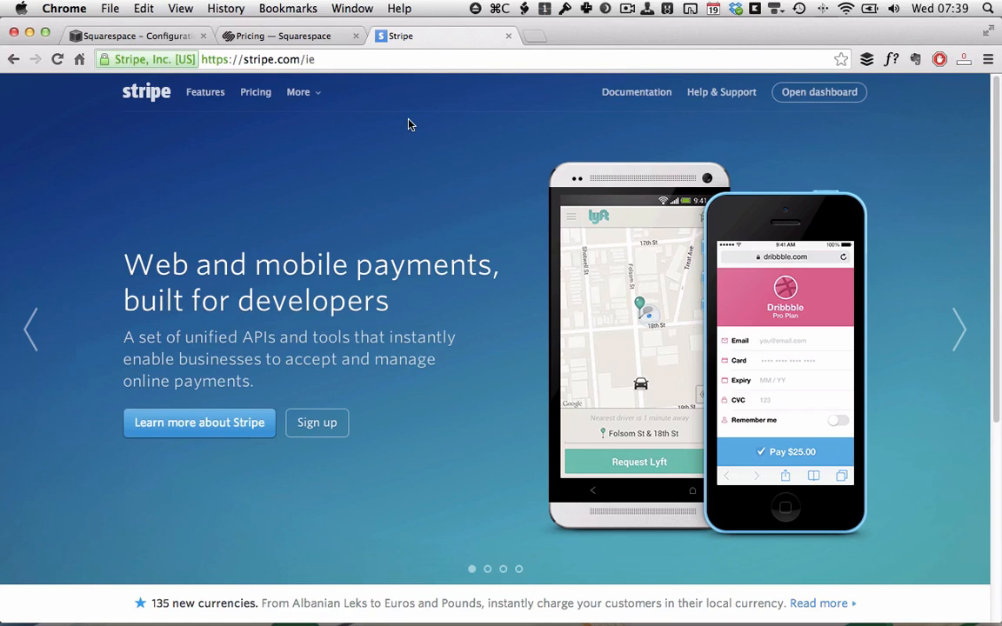
# Switch from Stripe back to the Squarespace Prints products page.
pyautogui.press('super+alt+Right')
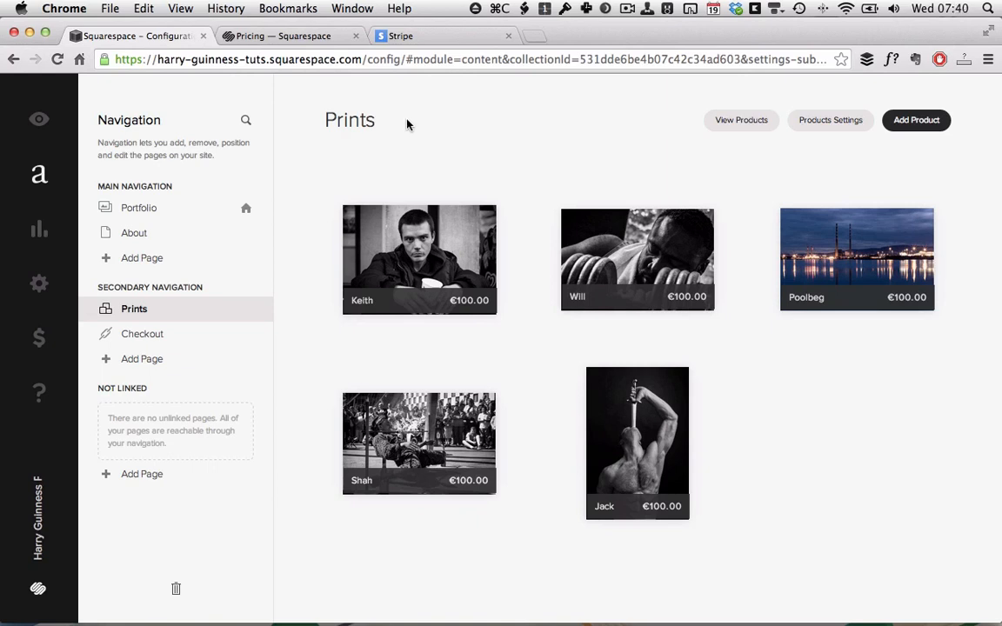
# Browse the store's commerce settings, then return to the Prints page listing five €100.00 prints.
pyautogui.click(38, 340)
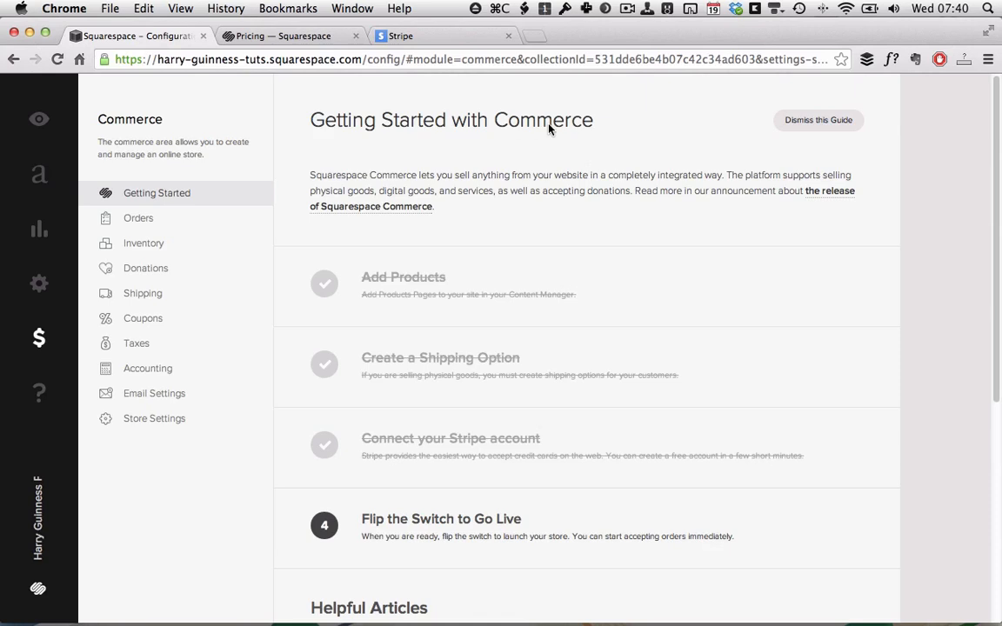
pyautogui.scroll(-1, 579, 133)
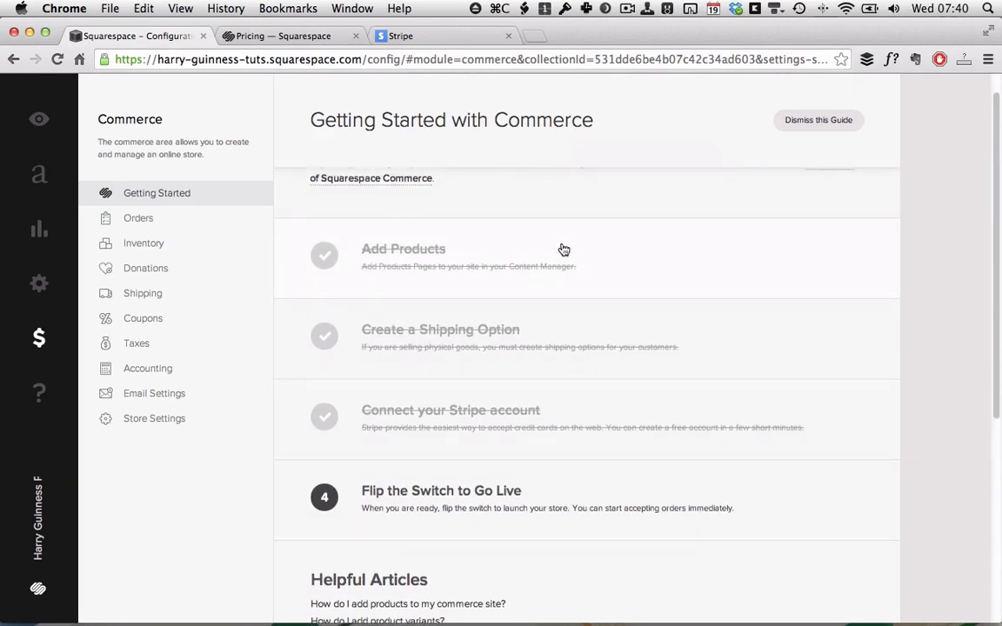
pyautogui.scroll(1, 426, 300)
pyautogui.scroll(-2, 592, 305)
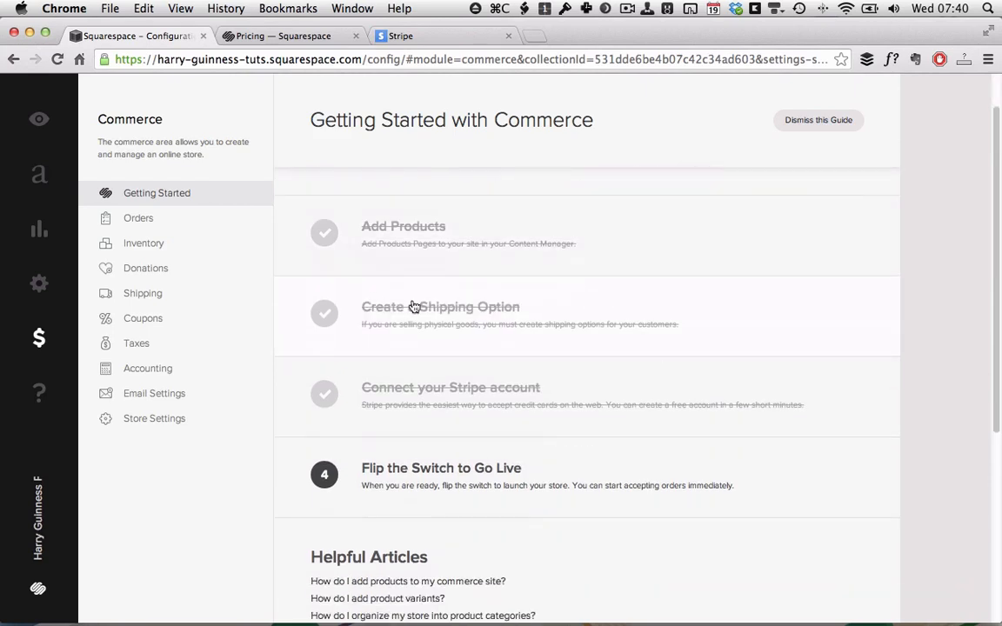
pyautogui.scroll(-1, 363, 363)
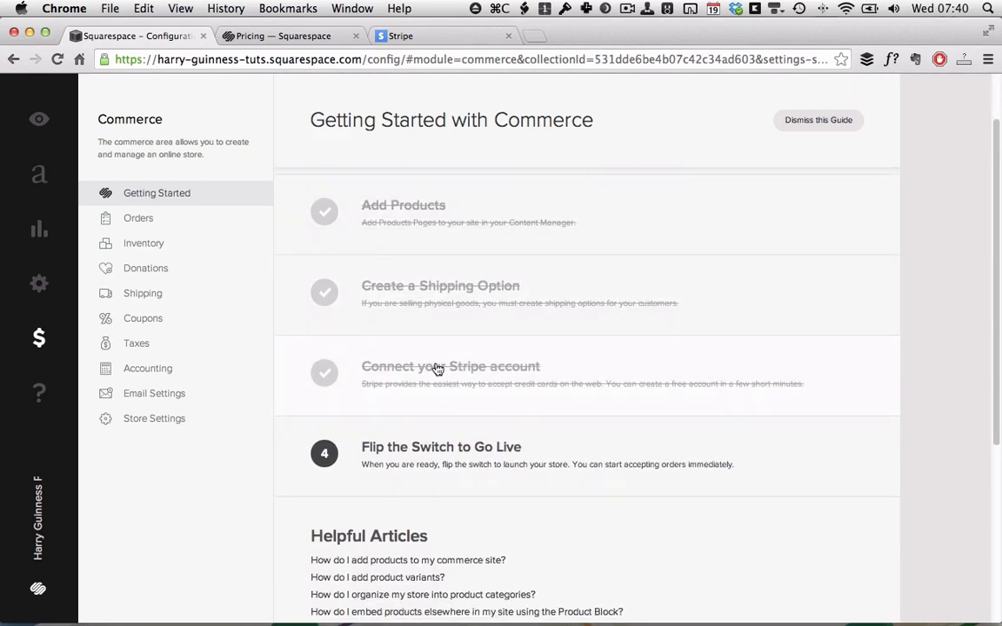
pyautogui.scroll(-4, 613, 385)
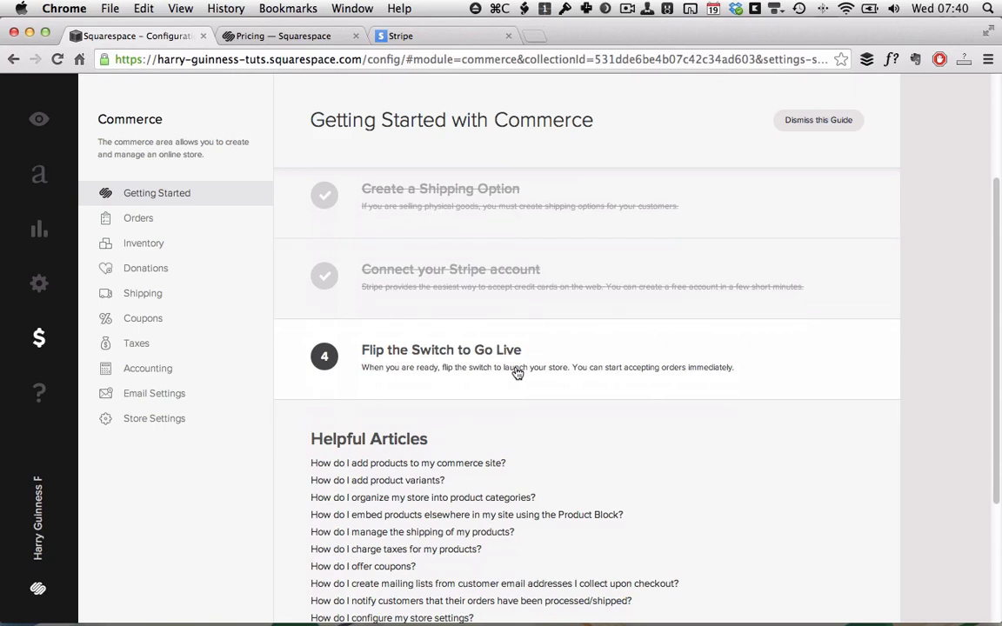
pyautogui.scroll(5, 517, 373)
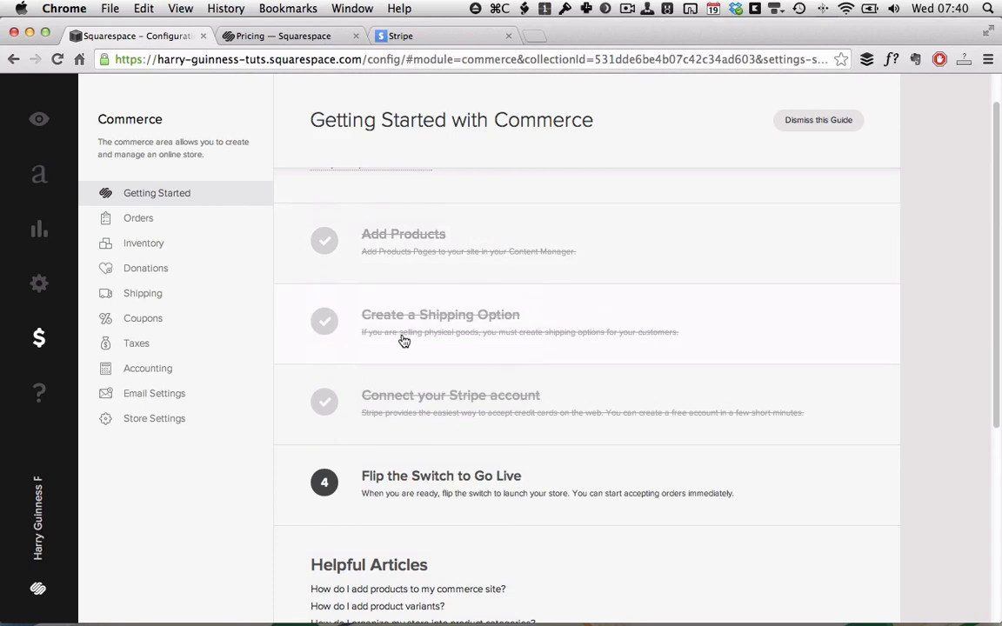
pyautogui.scroll(2, 548, 396)
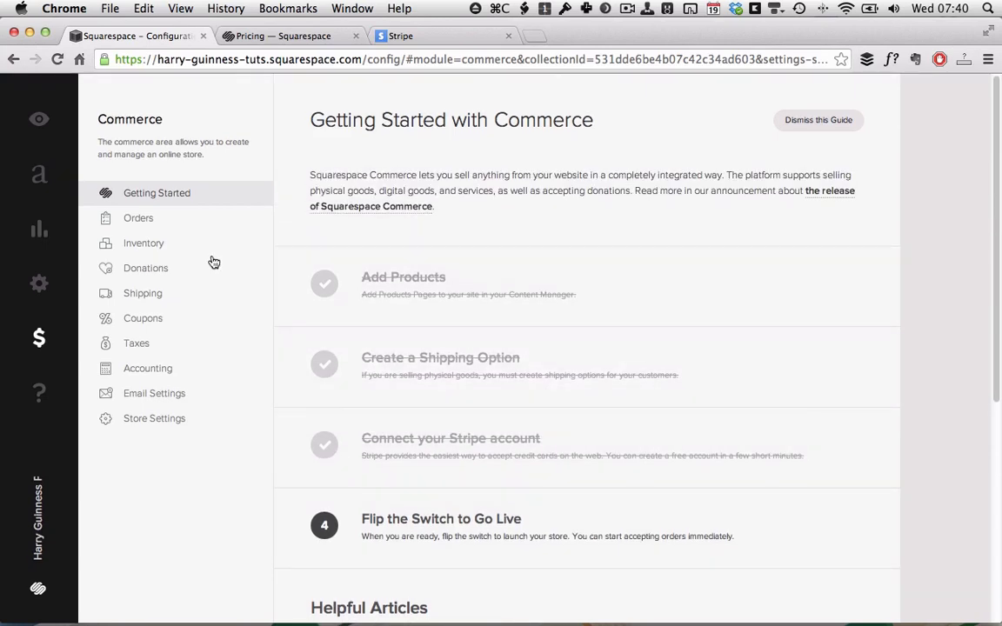
pyautogui.click(43, 179)
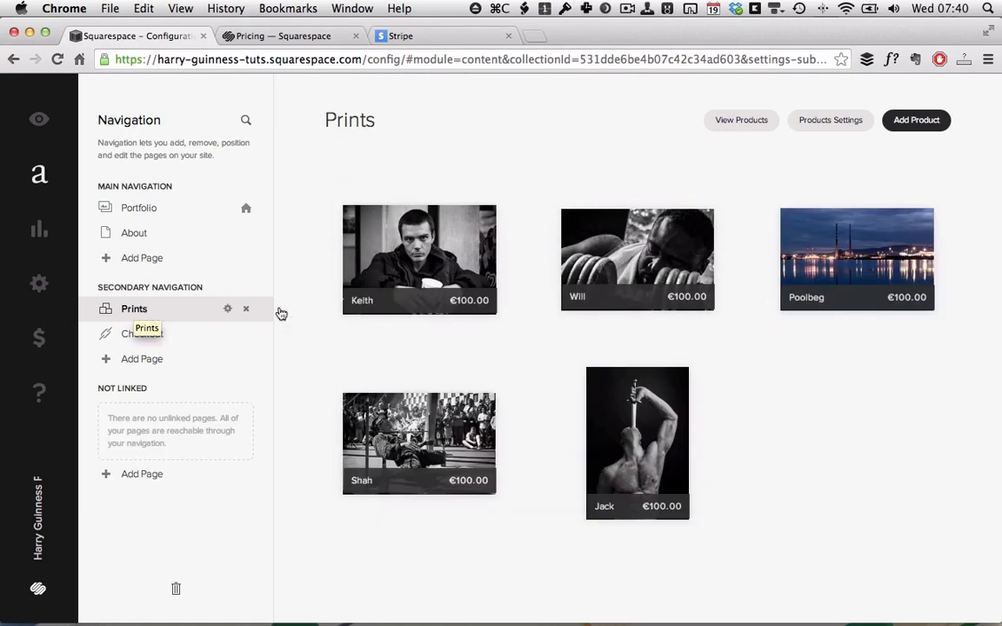
# Create a new physical product and upload Shah.jpg as its image.
pyautogui.click(918, 129)
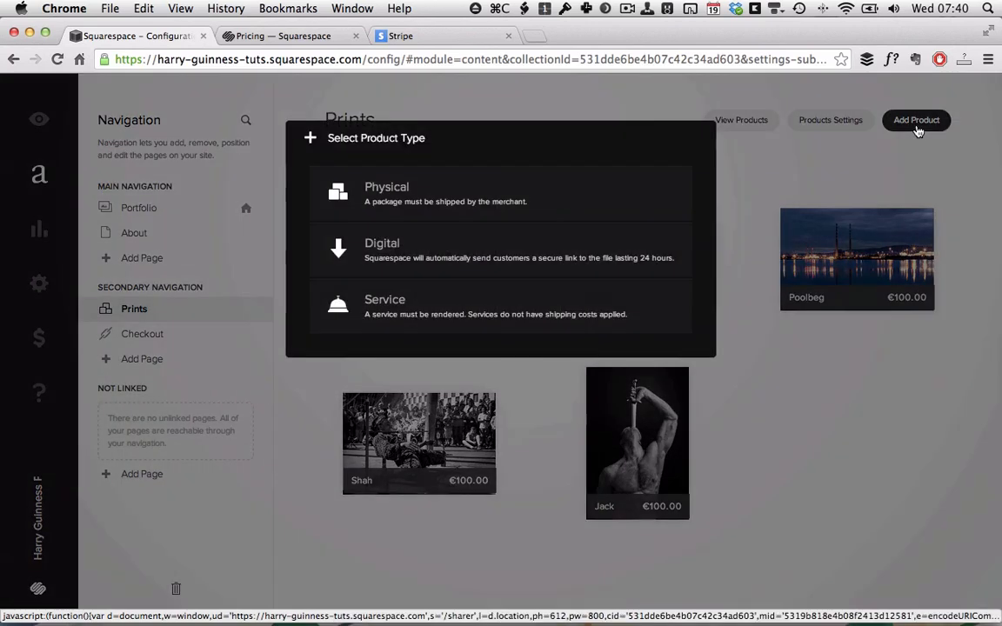
pyautogui.click(460, 200)
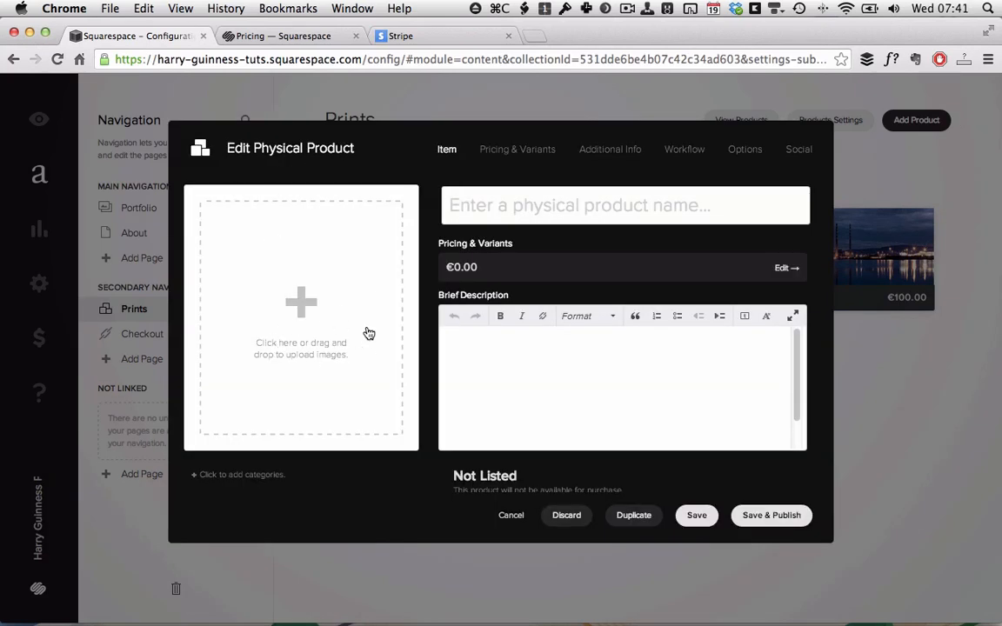
pyautogui.press('super+Tab')
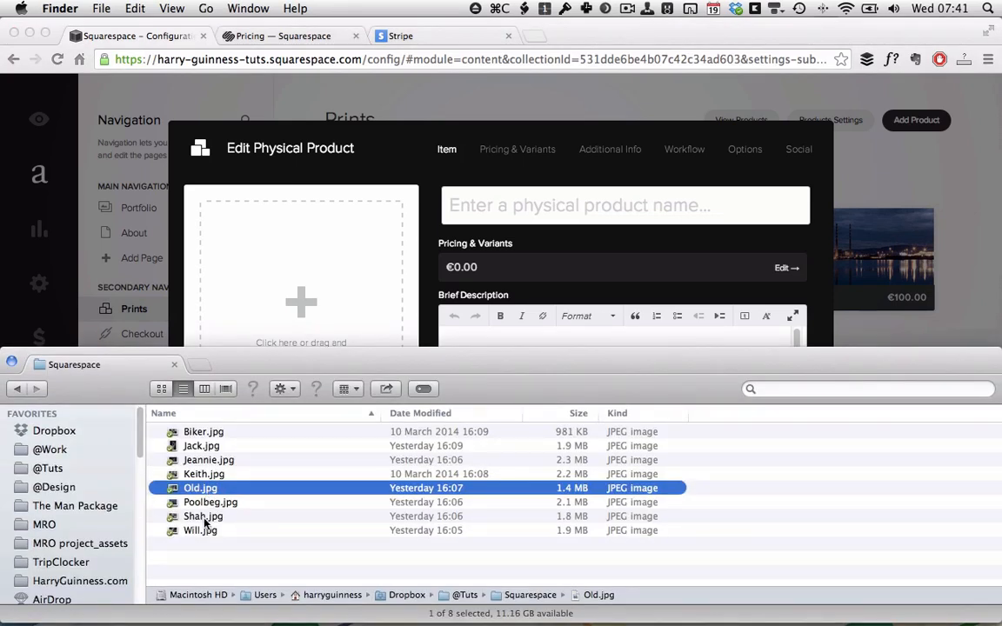
pyautogui.click(203, 519)
pyautogui.moveTo(203, 518); pyautogui.dragTo(270, 294)
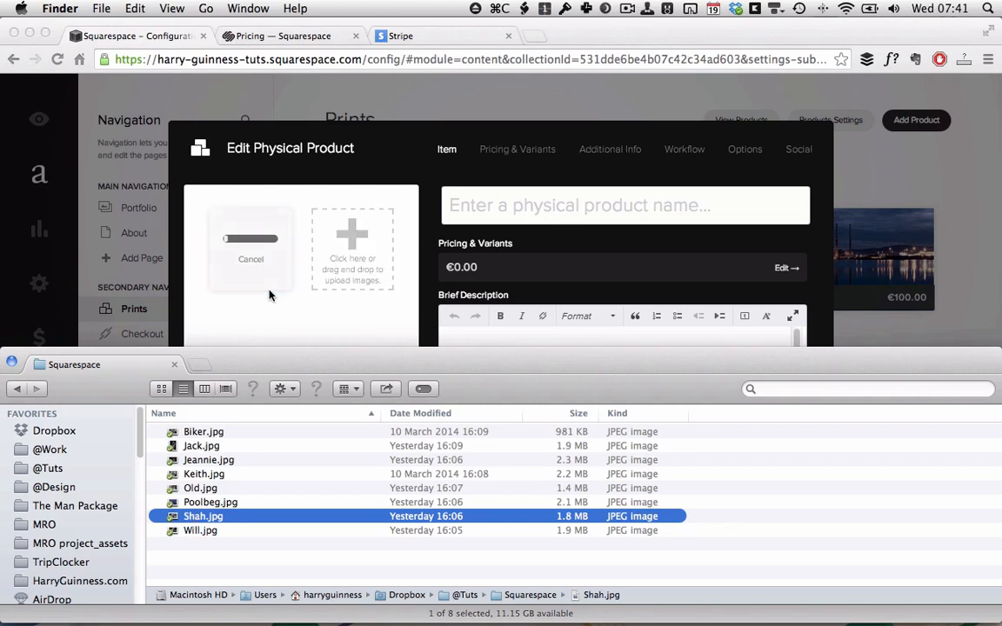
pyautogui.click(270, 294)
# Name the product 'Shah' and bring up its variant price settings.
pyautogui.click(506, 208)
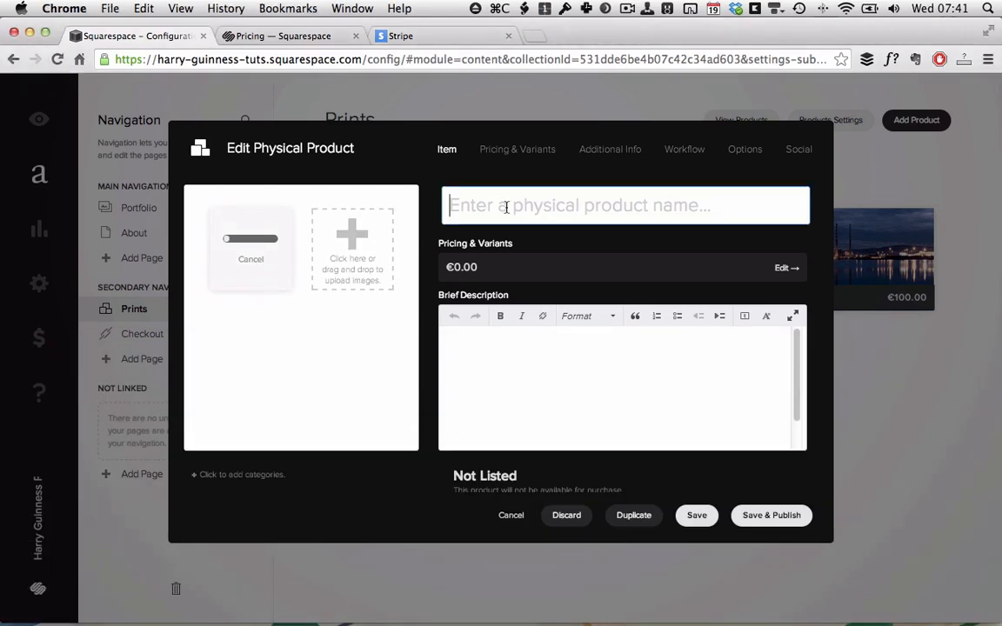
pyautogui.write('Shah')
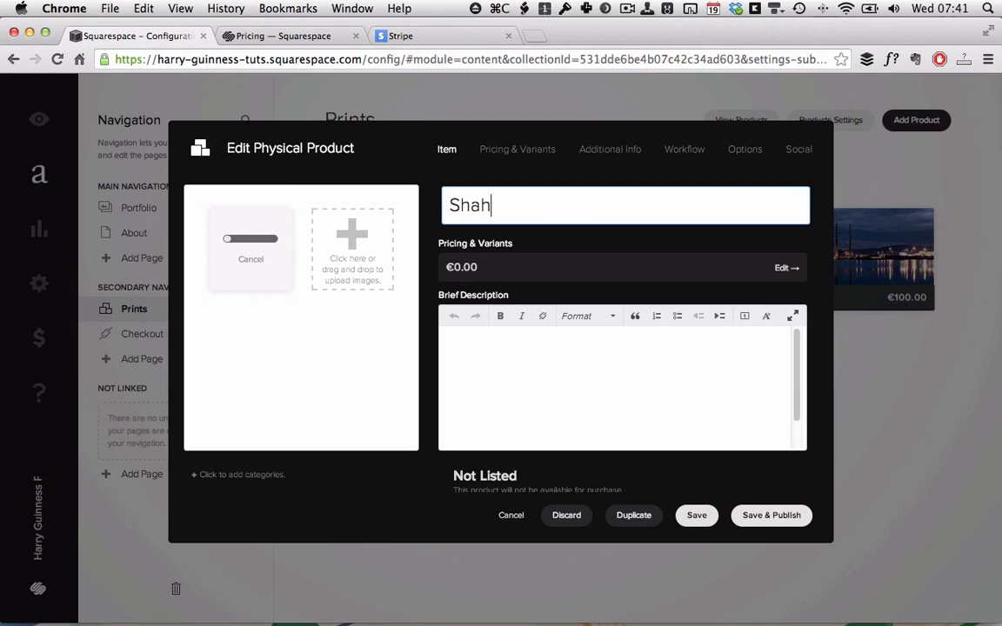
pyautogui.click(497, 266)
pyautogui.click(319, 272)
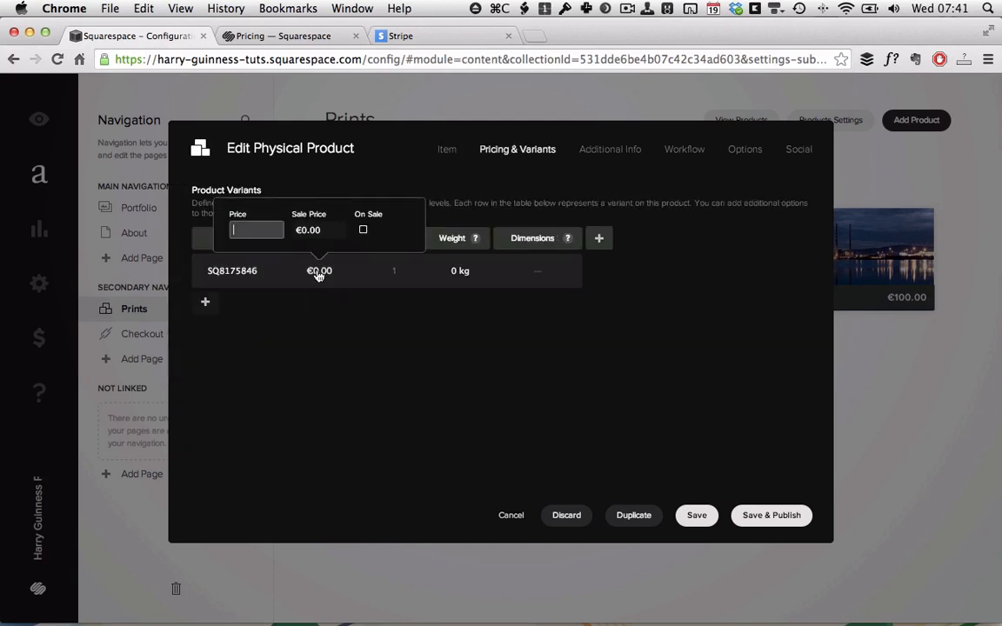
# Set the Shah variant's price to €100 with a €70 sale price and stock 10.
pyautogui.write('100')
pyautogui.click(316, 231)
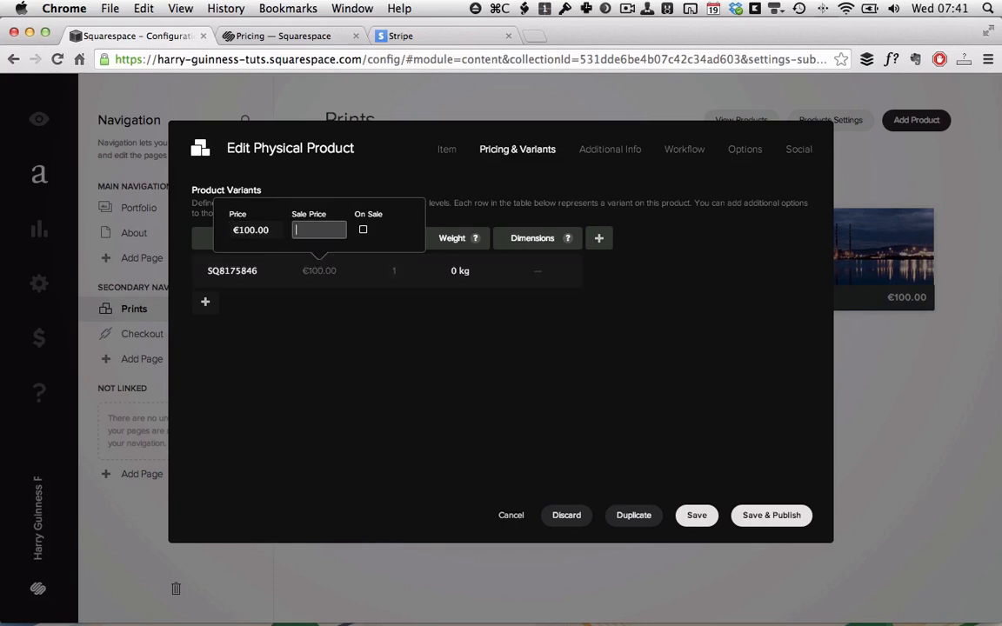
pyautogui.write('70')
pyautogui.click(364, 370)
pyautogui.click(397, 273)
pyautogui.write('10')
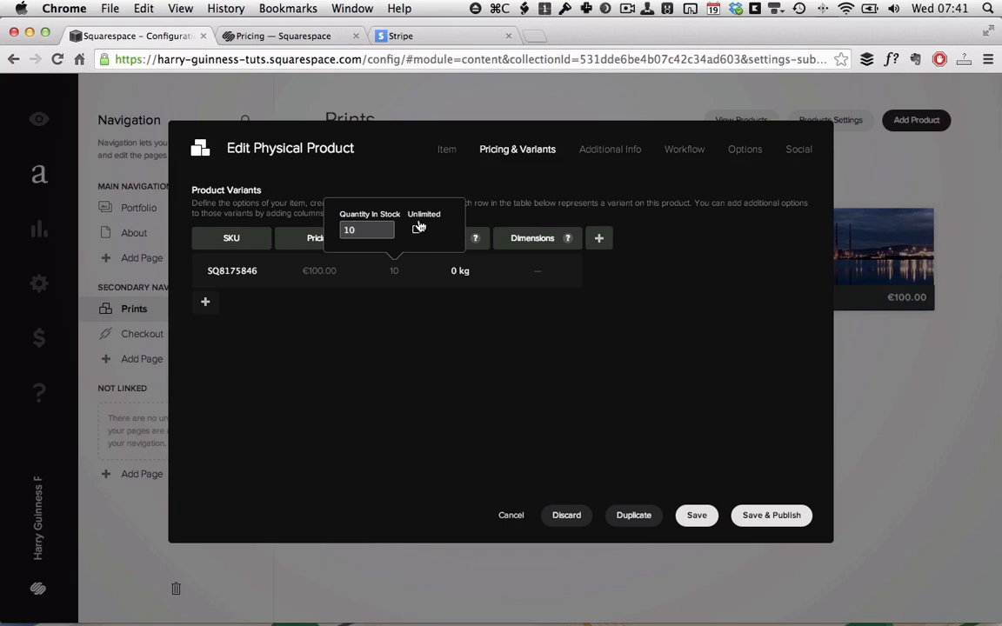
pyautogui.click(391, 387)
# Set the variant's weight to 1 kg and dimensions to 40×32×5 cm.
pyautogui.click(453, 261)
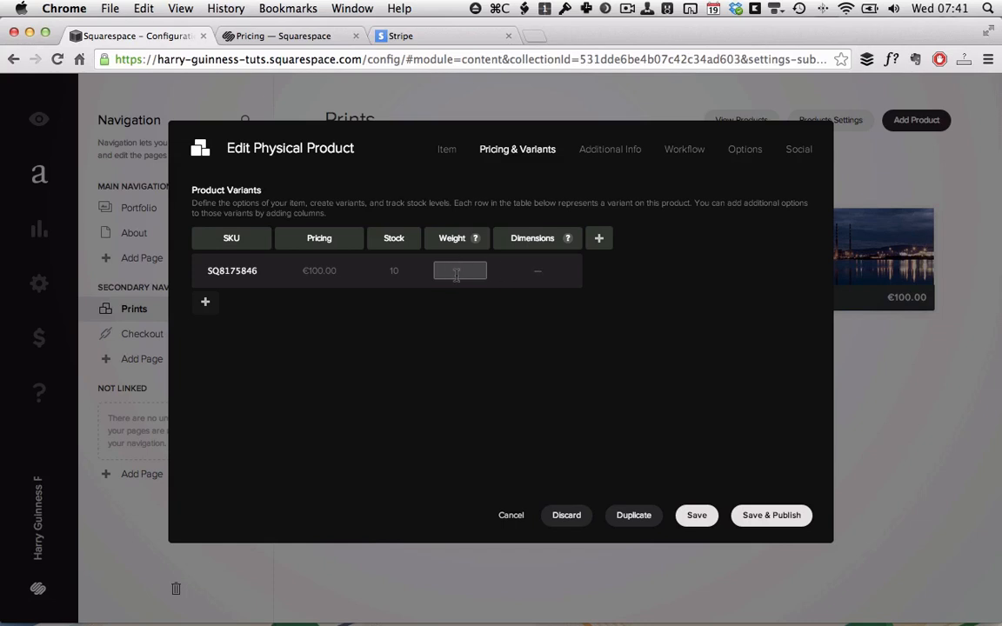
pyautogui.write('1 kg')
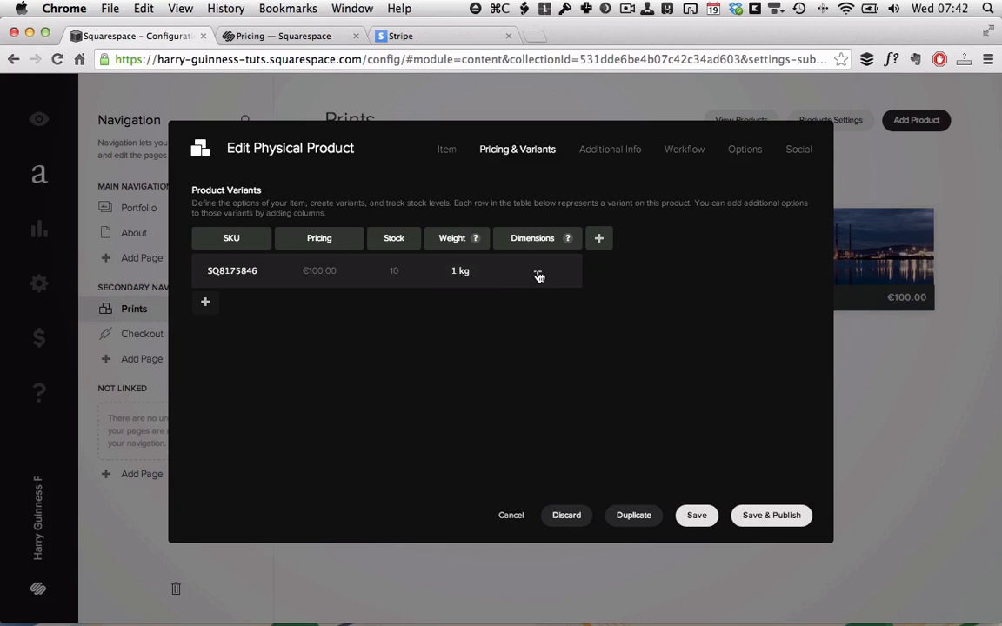
pyautogui.click(537, 275)
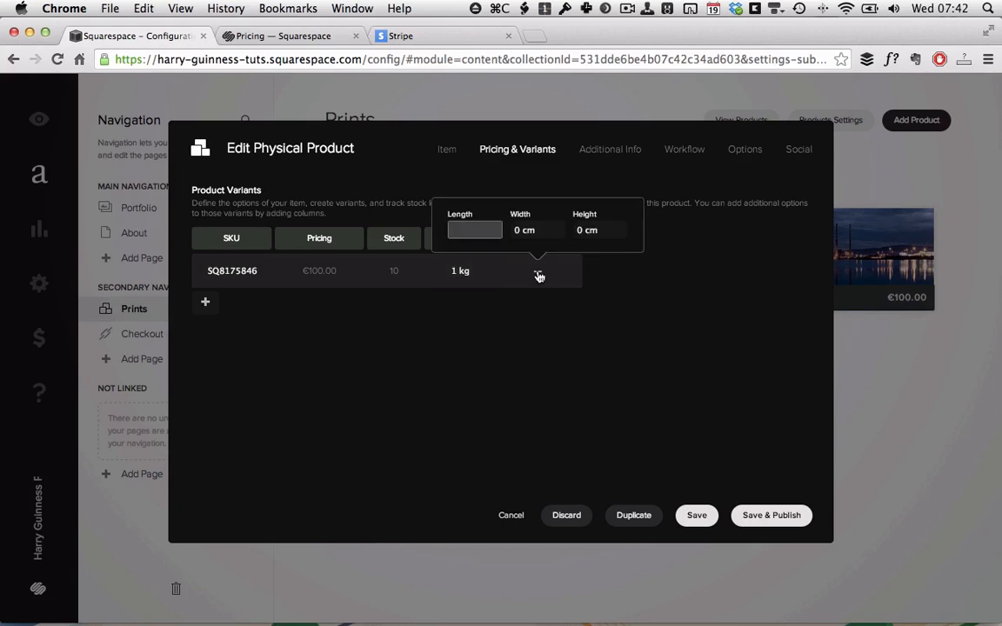
pyautogui.write('40')
pyautogui.press('Tab')
pyautogui.write('32')
pyautogui.press('Tab')
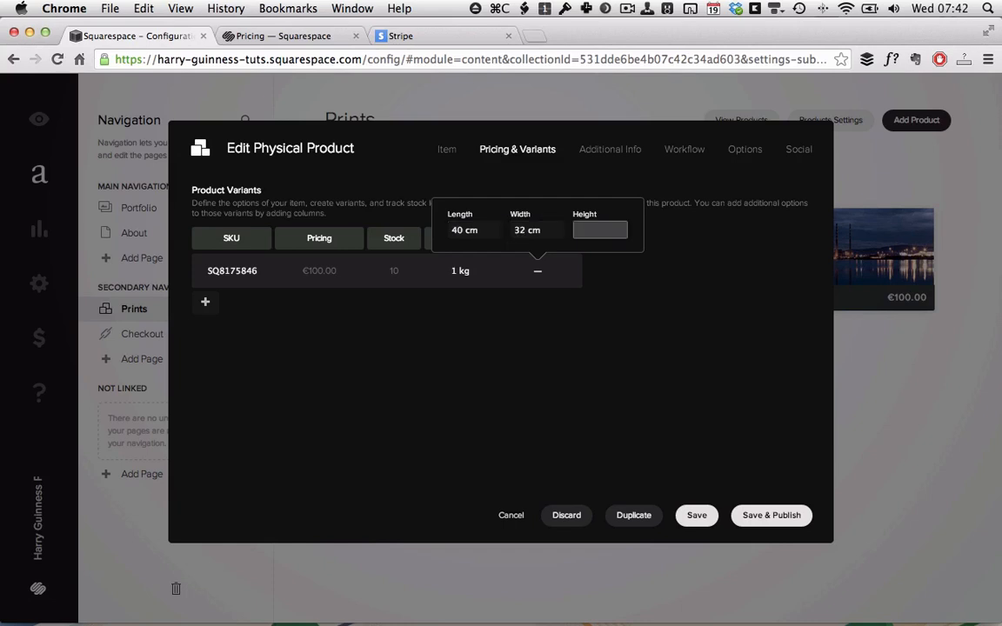
pyautogui.write('5')
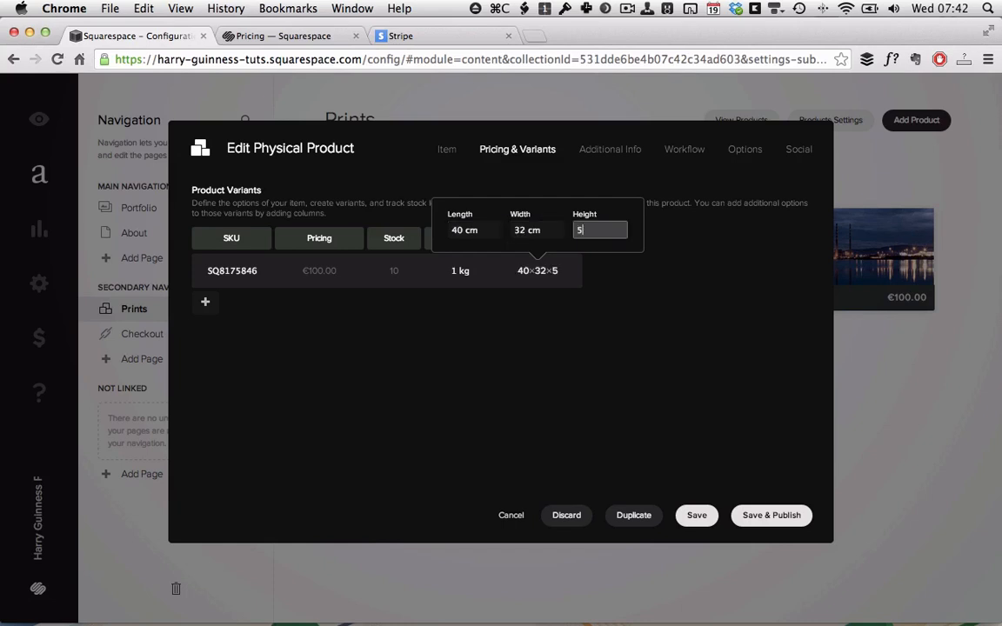
pyautogui.click(542, 365)
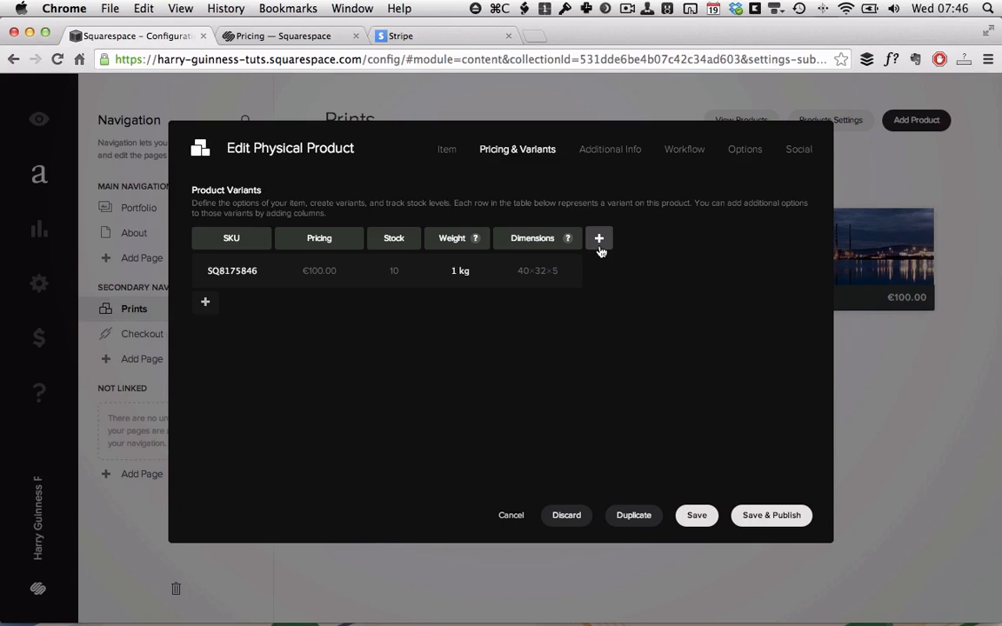
# Add a Size option and set the first variant's size to 16x12.
pyautogui.click(599, 241)
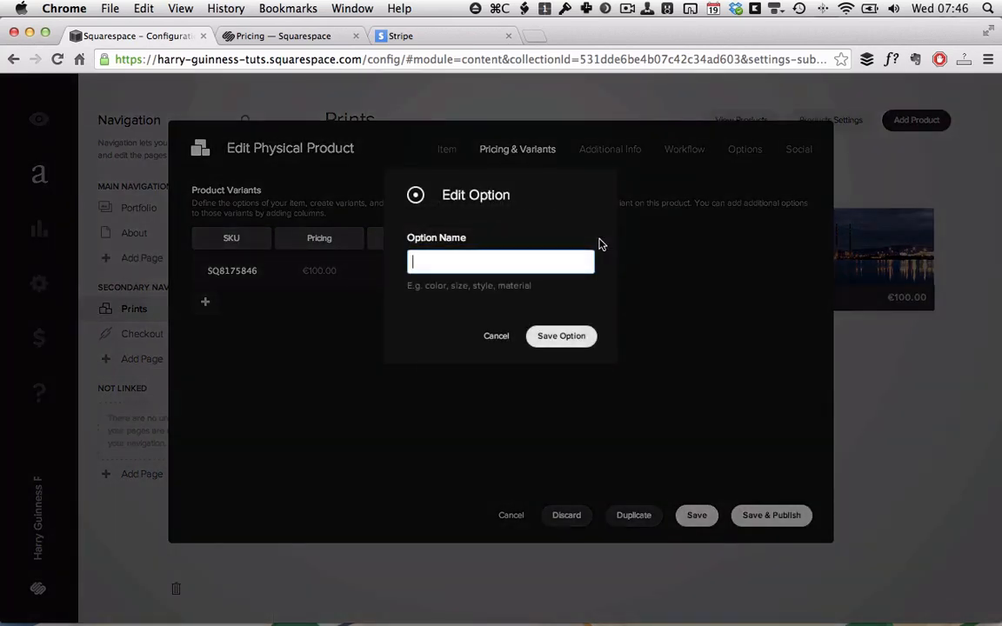
pyautogui.write('Size')
pyautogui.click(558, 336)
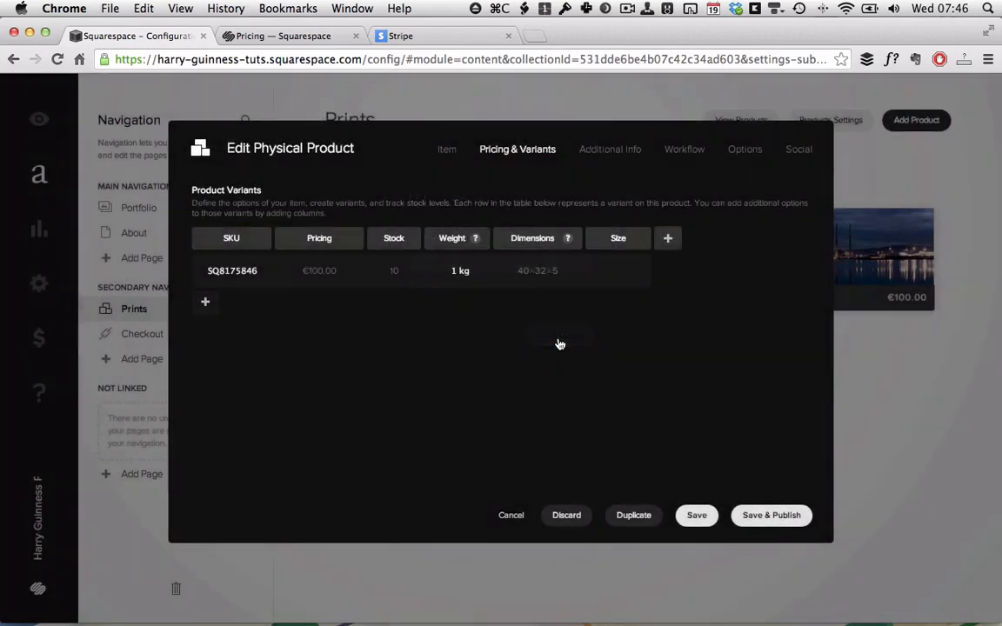
pyautogui.click(615, 269)
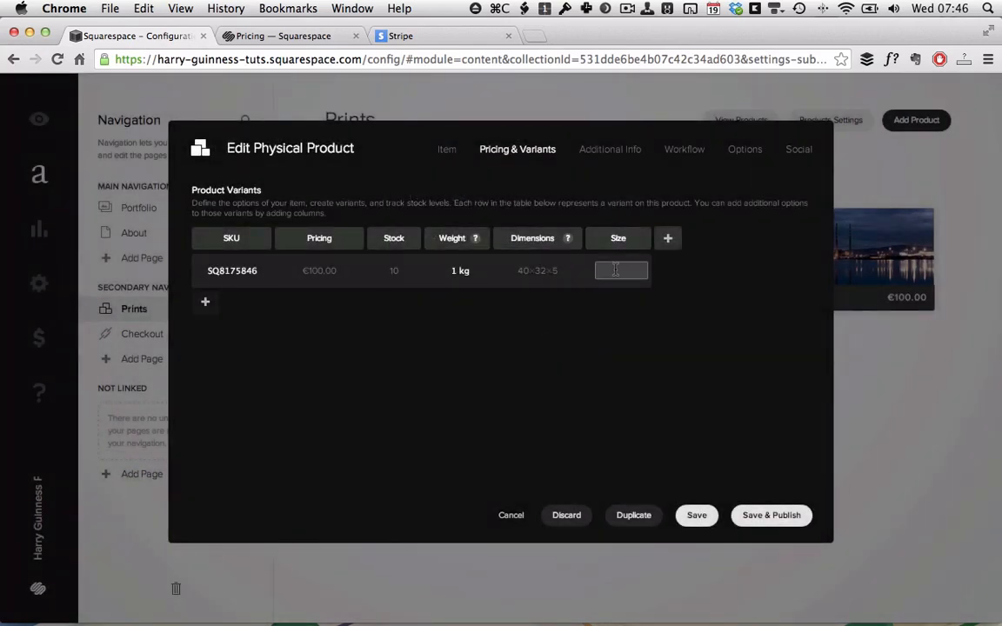
pyautogui.write('16x12')
pyautogui.click(698, 324)
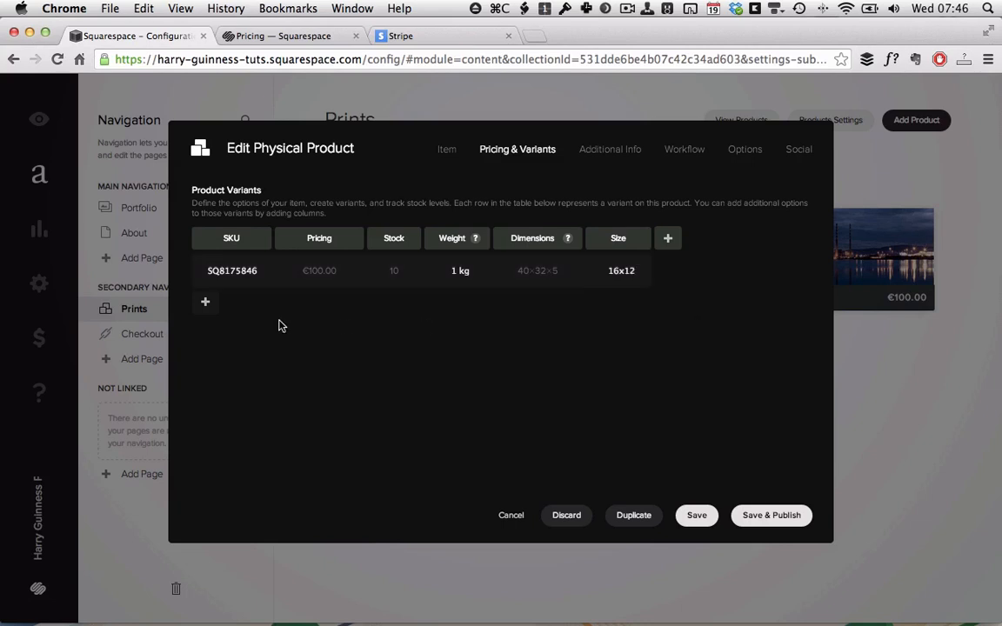
# Add a second 32x24 variant priced €200 with €140 sale price and stock 5.
pyautogui.click(206, 303)
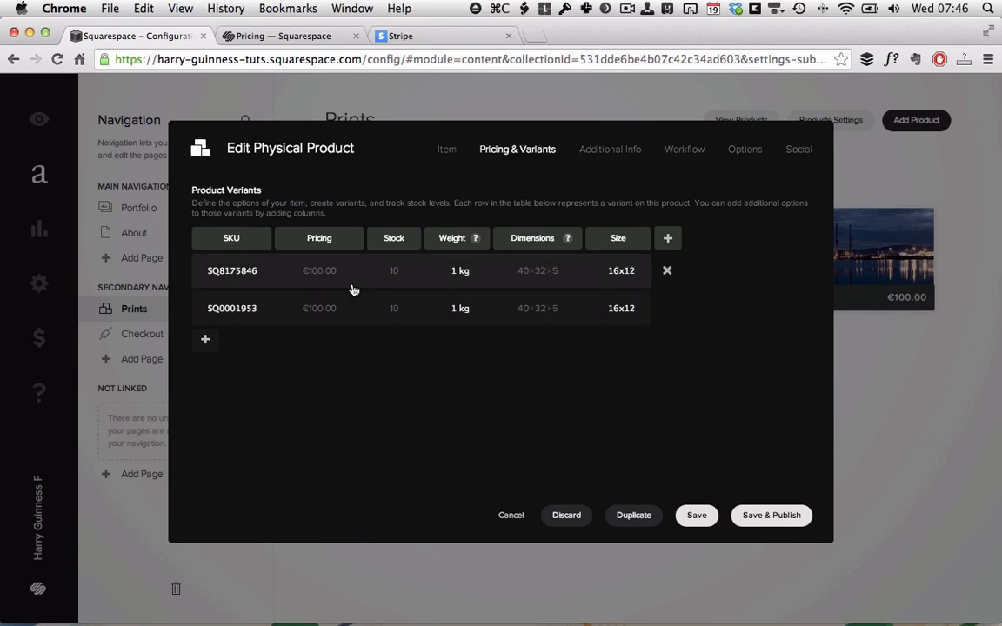
pyautogui.click(613, 307)
pyautogui.doubleClick(620, 308)
pyautogui.write('32')
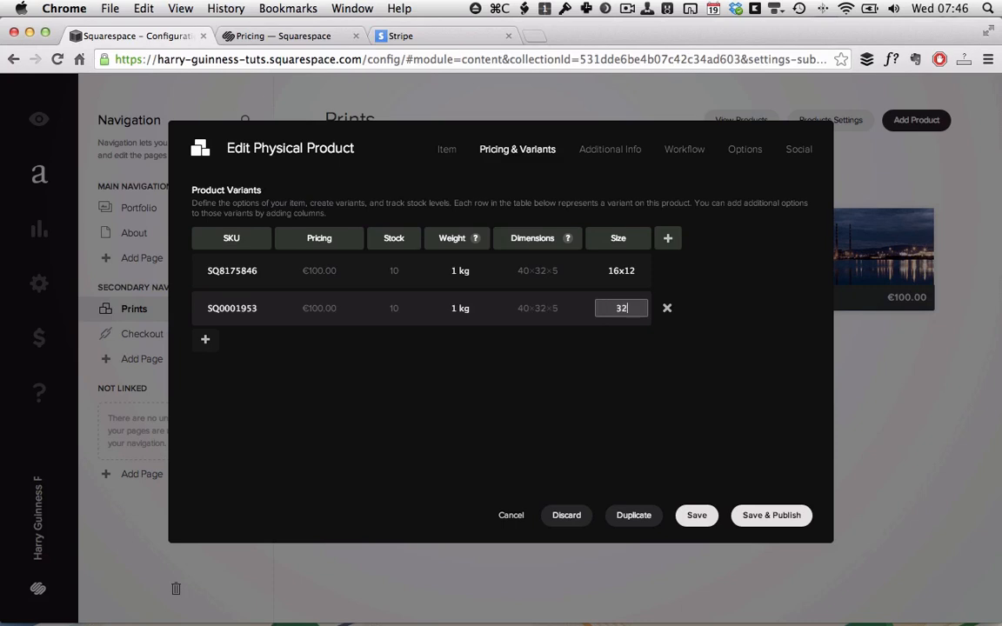
pyautogui.write('x24')
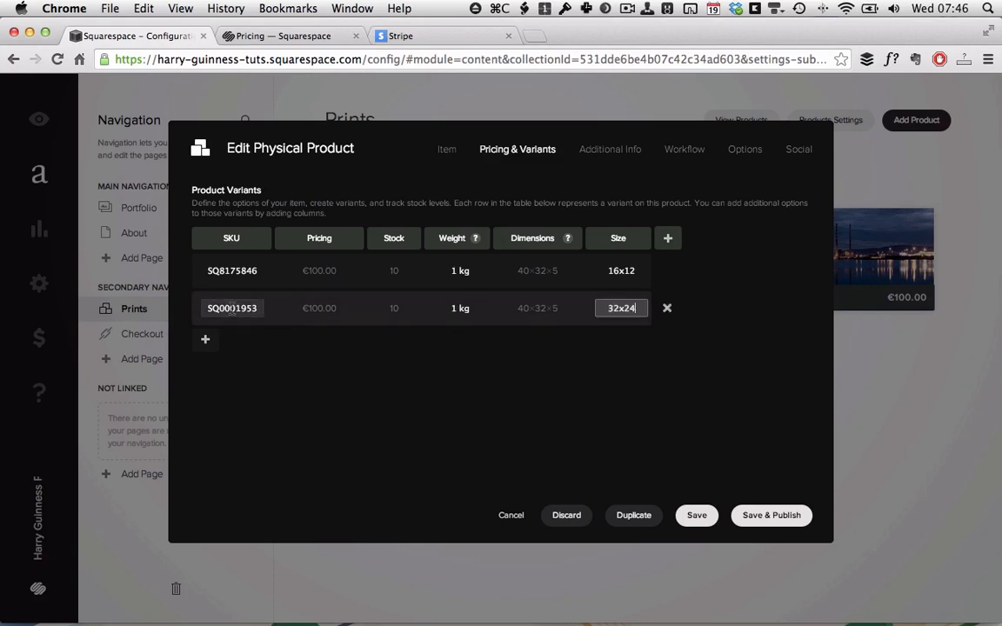
pyautogui.click(318, 311)
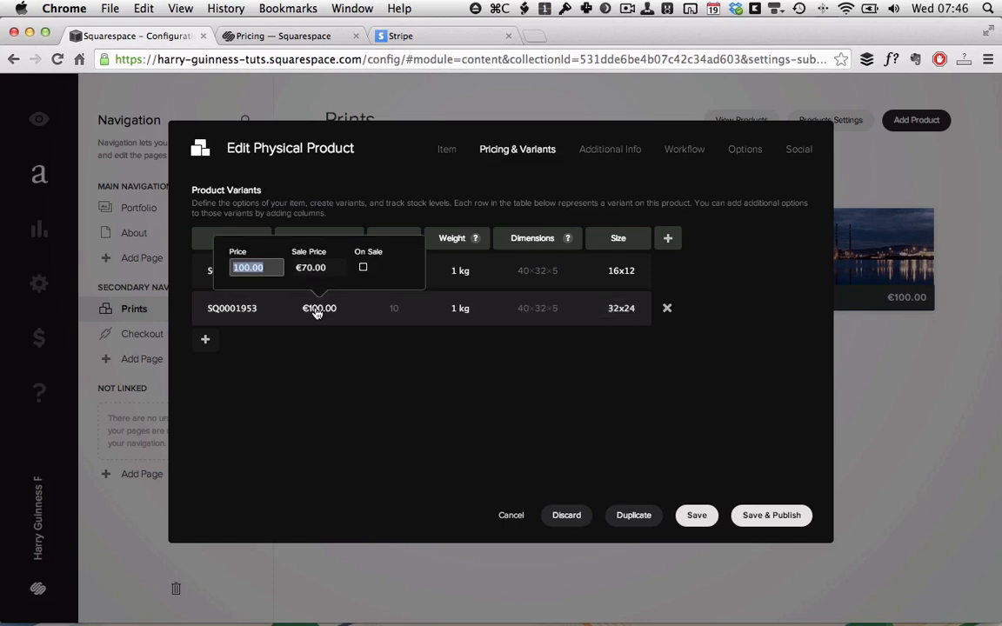
pyautogui.write('200')
pyautogui.click(304, 269)
pyautogui.write('140')
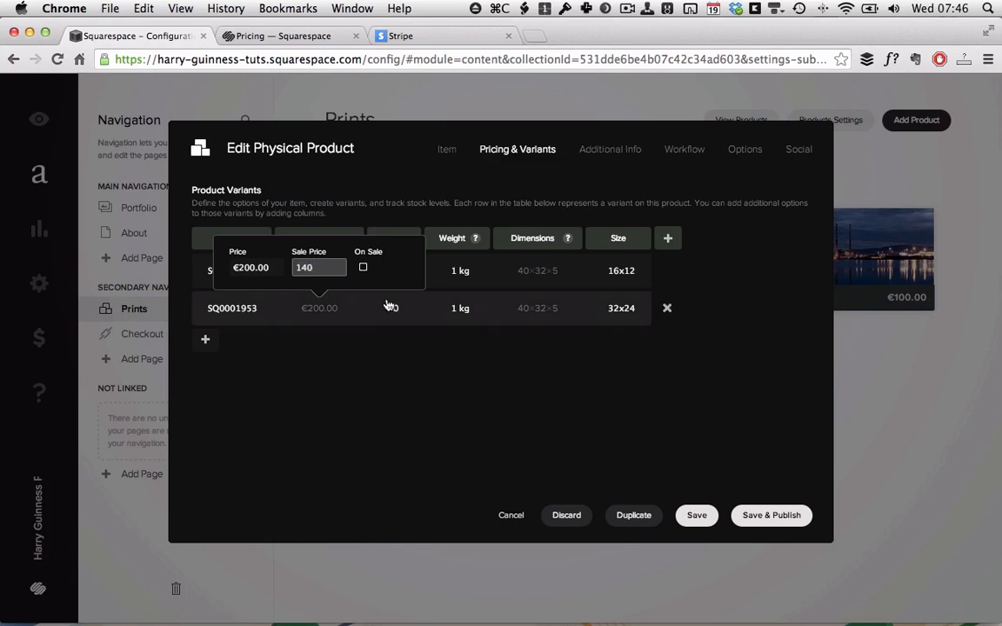
pyautogui.click(393, 309)
pyautogui.write('5')
# Give the 32x24 variant its weight and 80×64×10 cm dimensions.
pyautogui.click(456, 308)
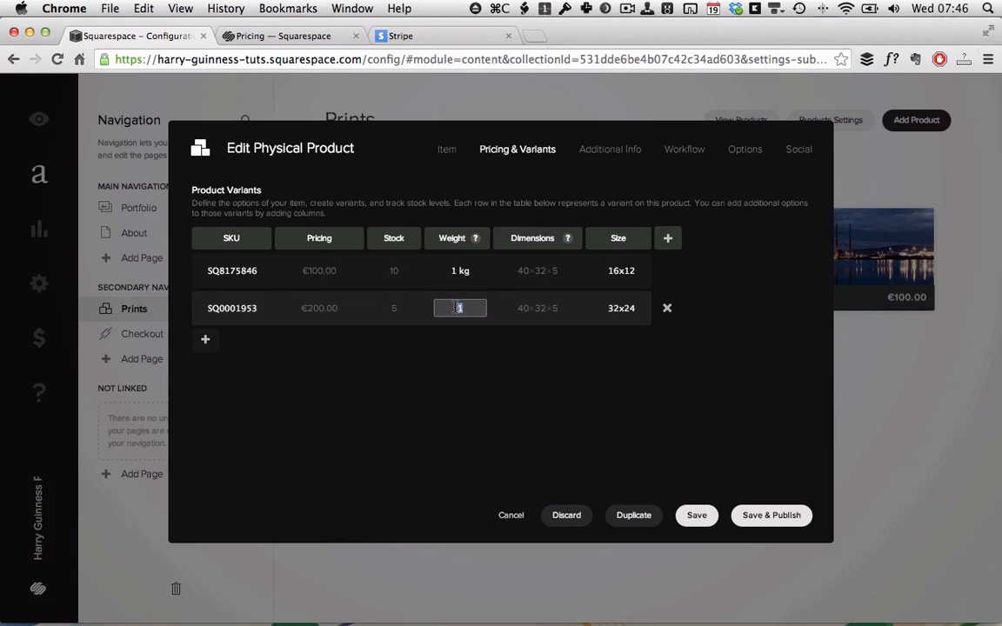
pyautogui.write('2')
pyautogui.write('.5')
pyautogui.click(528, 310)
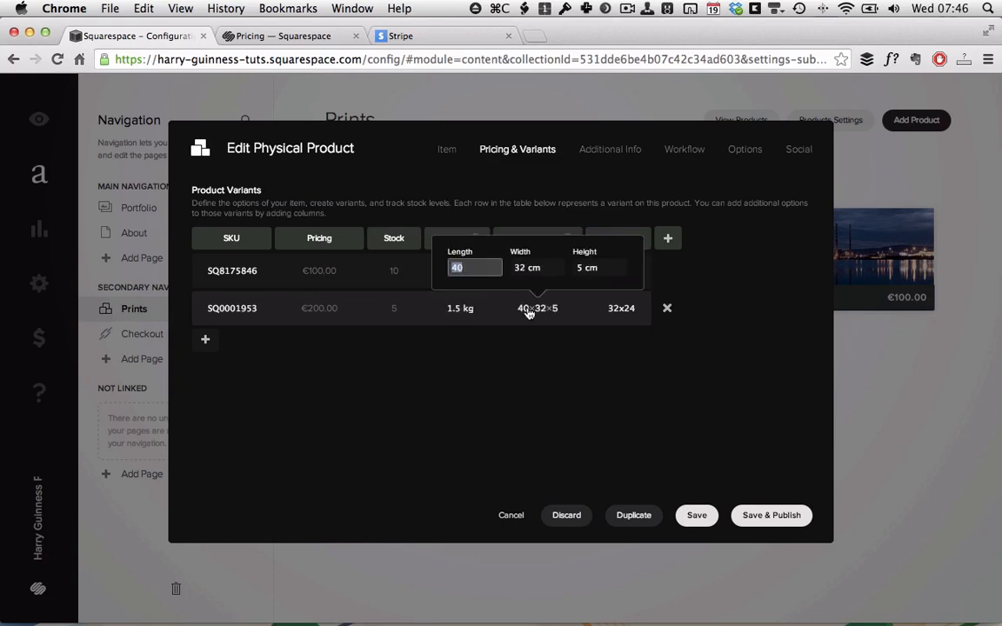
pyautogui.write('80')
pyautogui.press('Tab')
pyautogui.write('64')
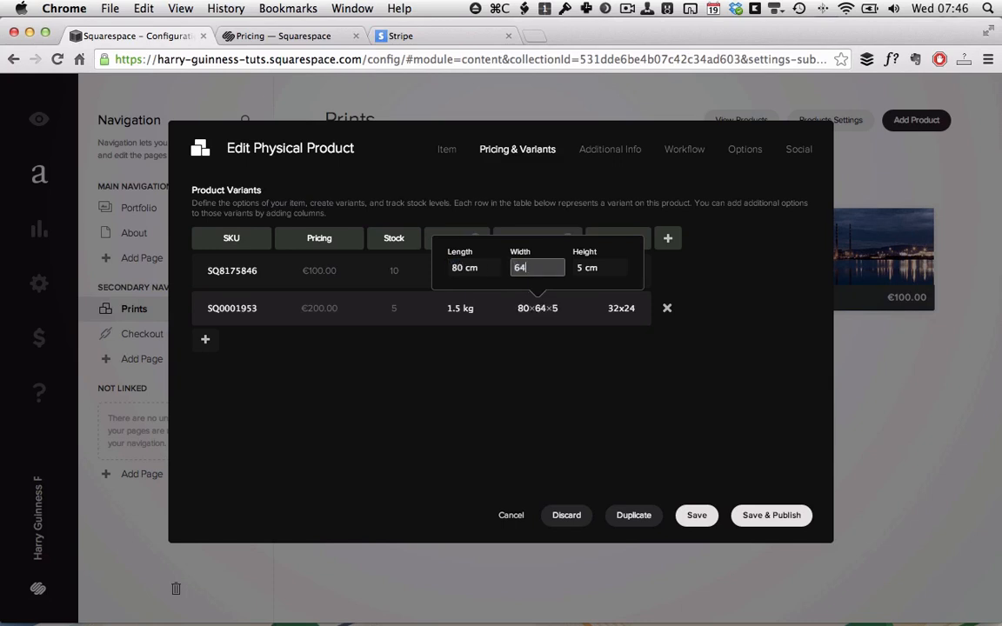
pyautogui.press('Tab')
pyautogui.write('10')
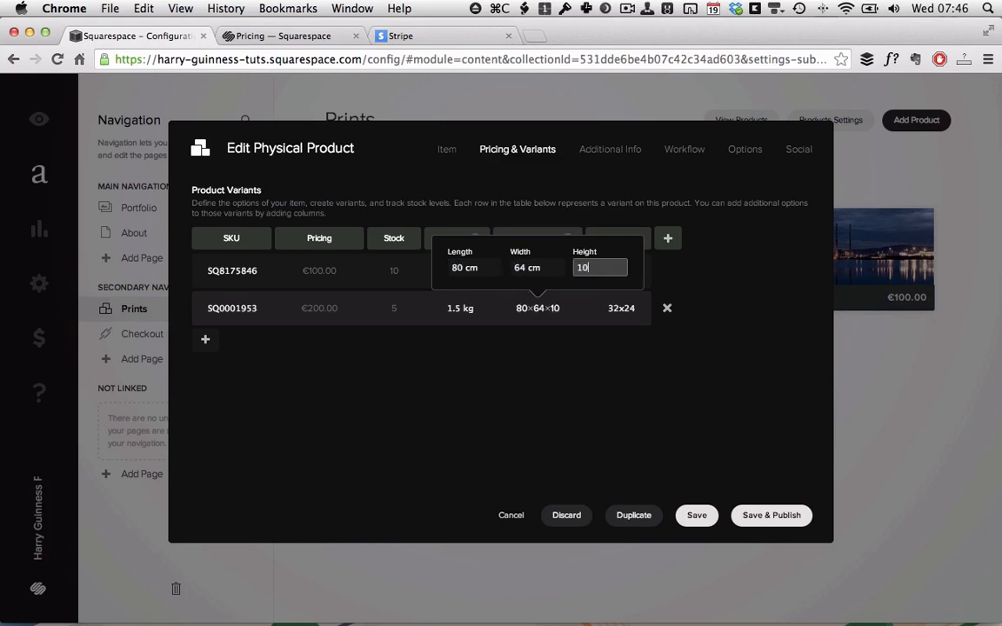
pyautogui.click(531, 388)
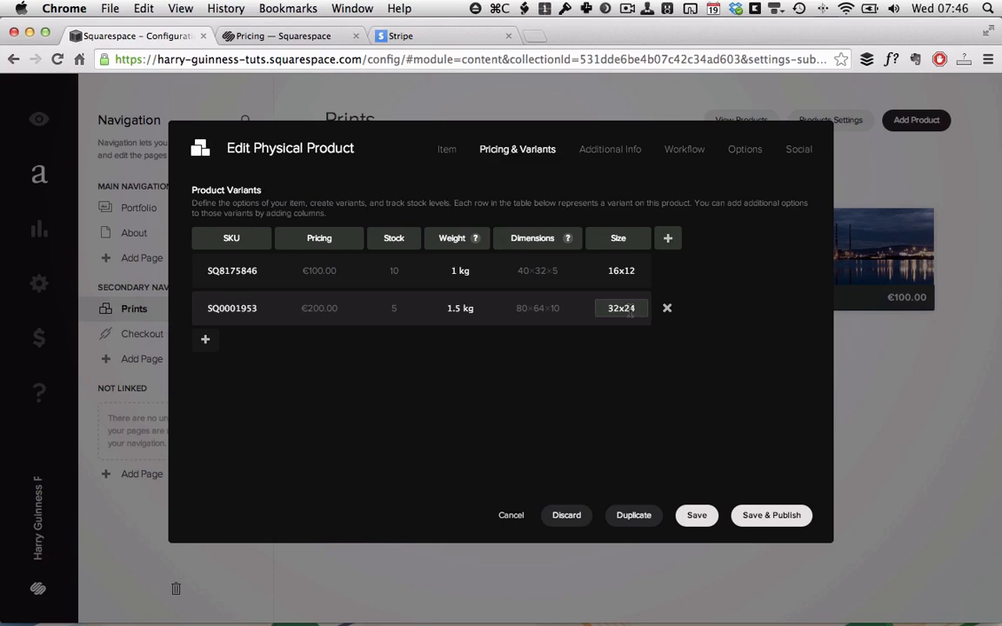
# Write the brief description 'A black and white framed print of Shah. Available in 16x12 or 32x24.'.
pyautogui.click(606, 162)
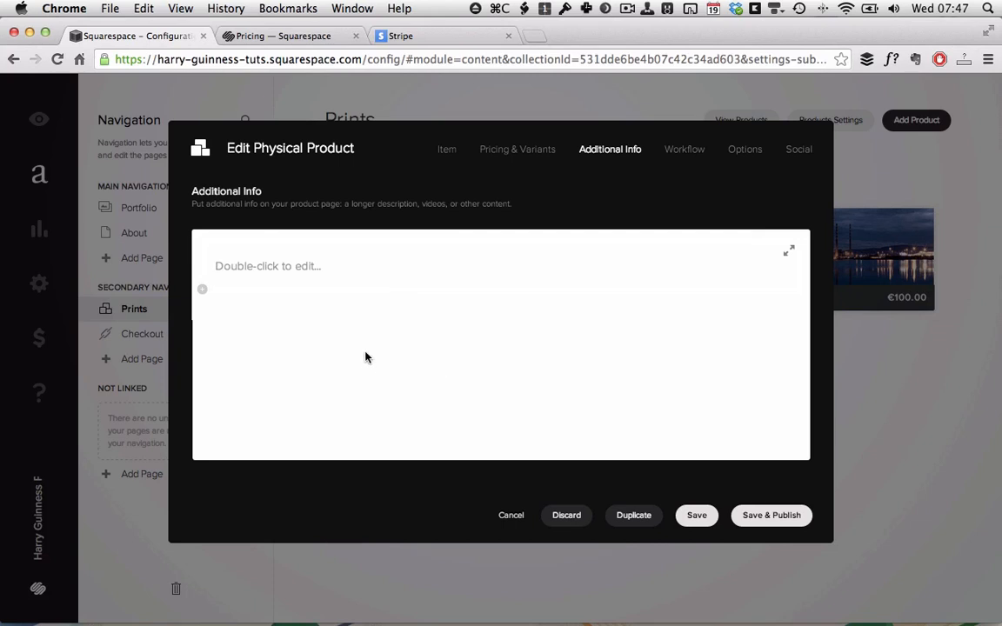
pyautogui.click(450, 151)
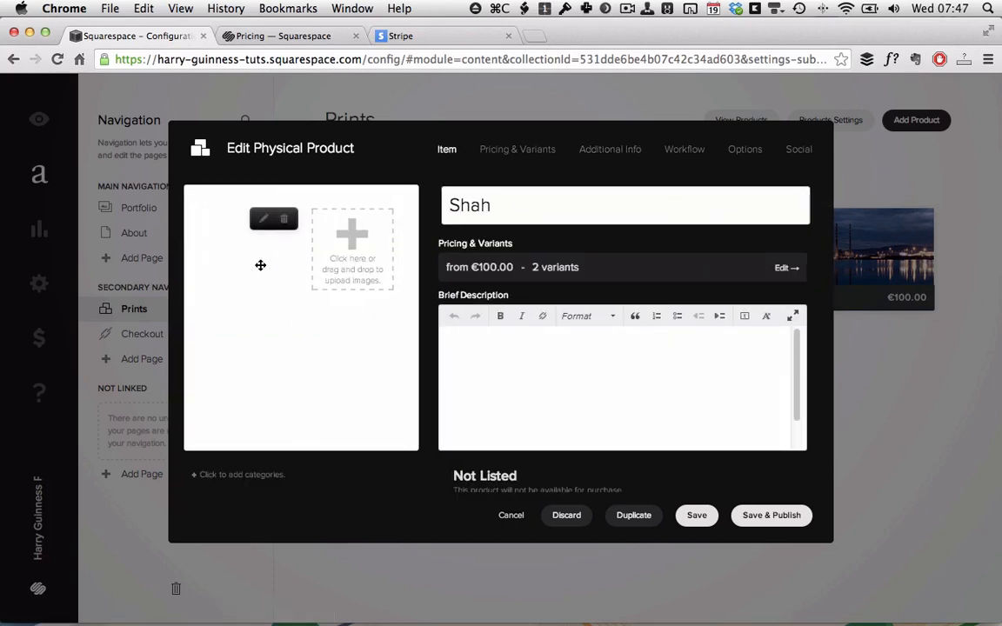
pyautogui.click(537, 385)
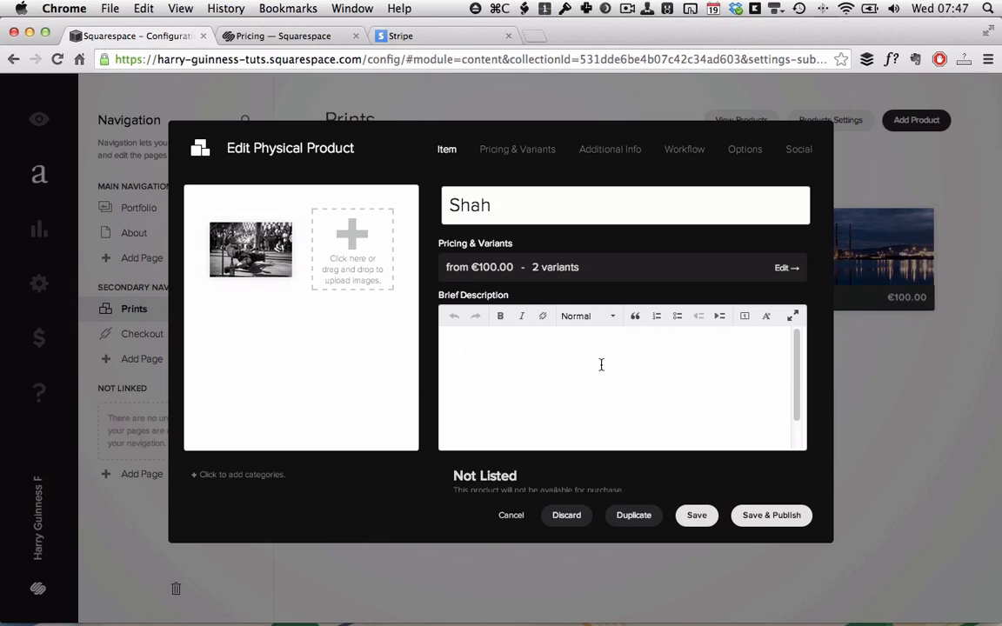
pyautogui.write('A black and white f')
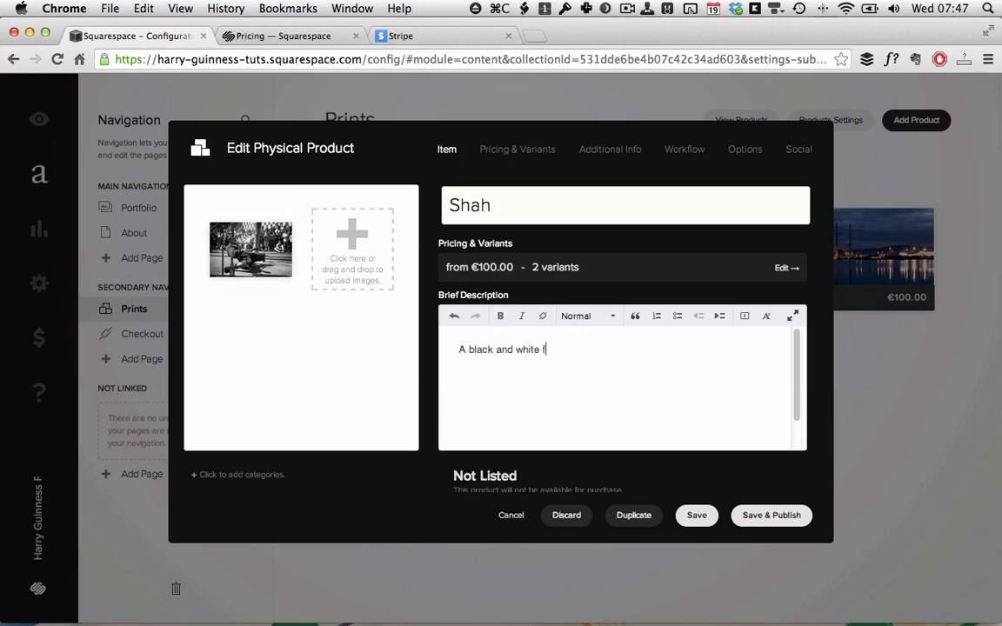
pyautogui.write('ramed print of Shah. A')
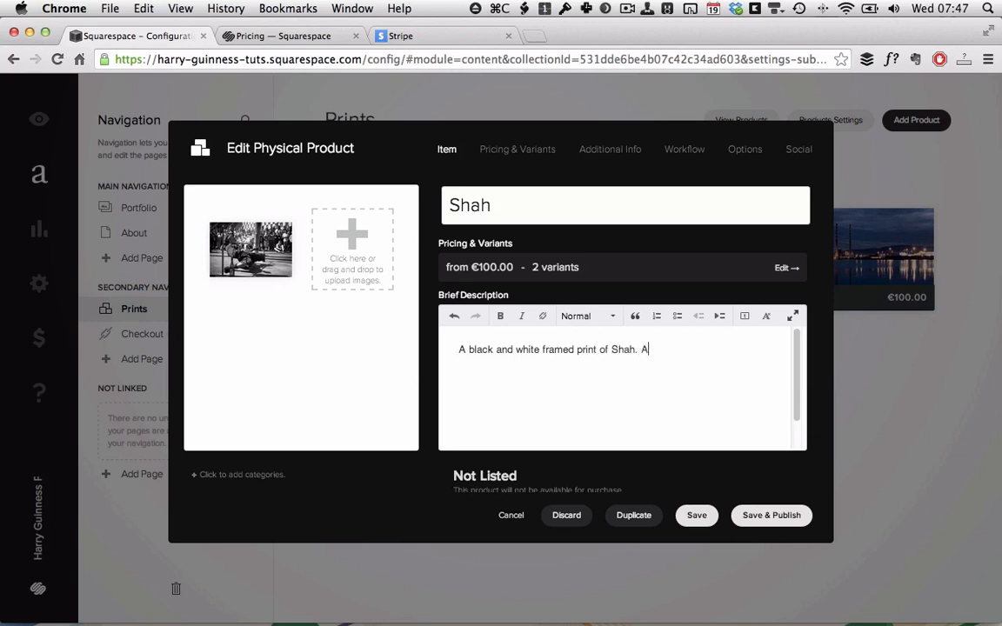
pyautogui.write('vailable in 16x12 or 3')
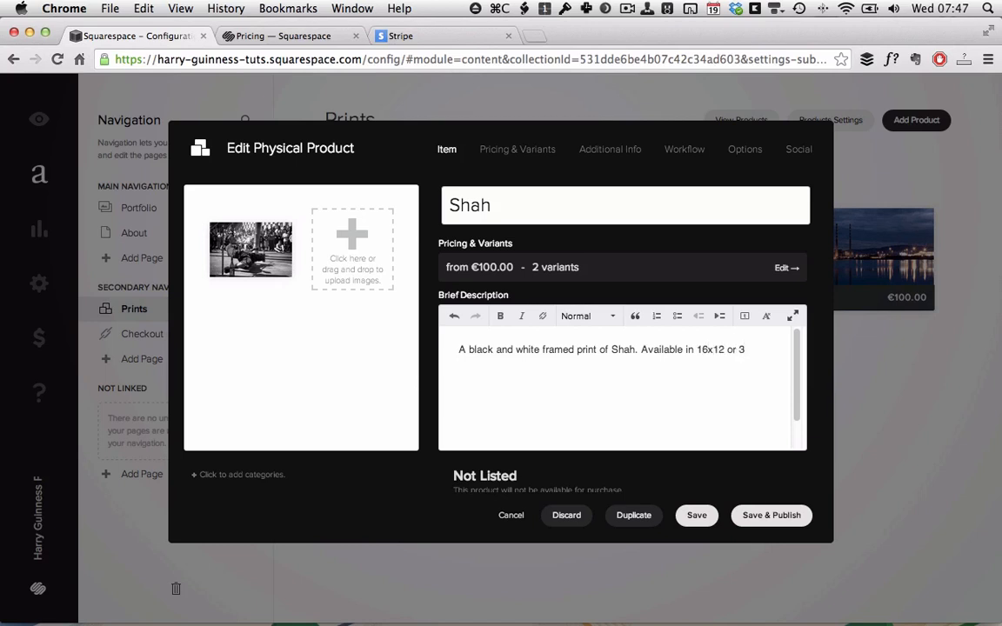
pyautogui.write('2x24.')
# Tag the Shah product with the Black and White and Portraits categories.
pyautogui.click(256, 478)
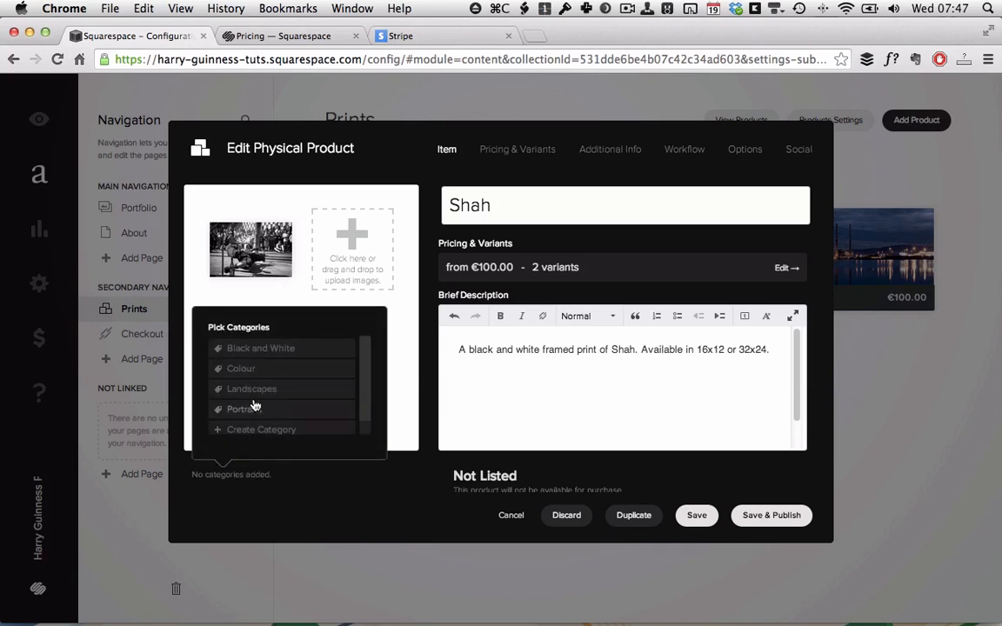
pyautogui.click(275, 353)
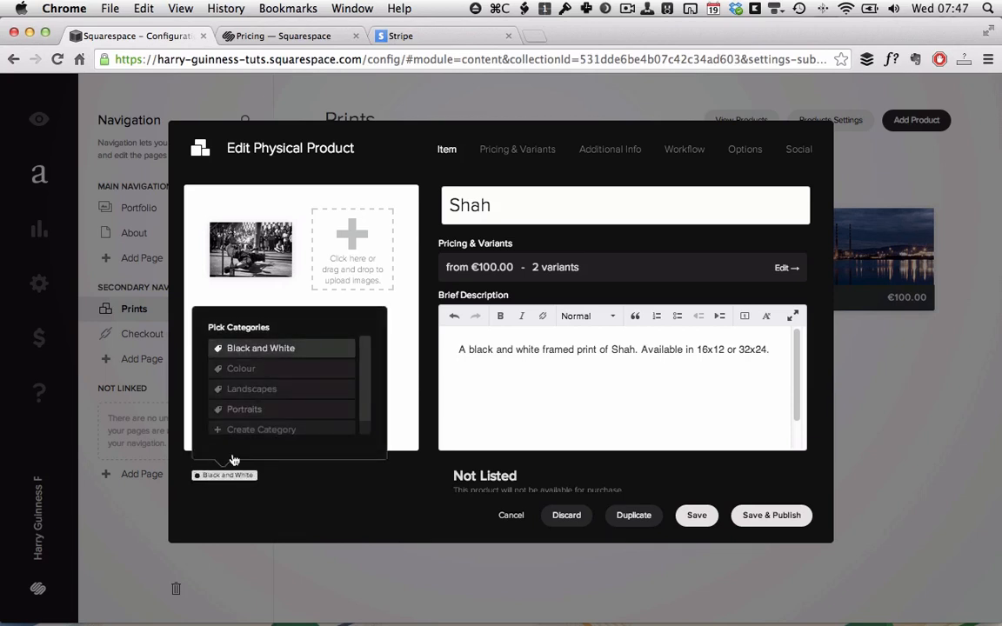
pyautogui.click(279, 413)
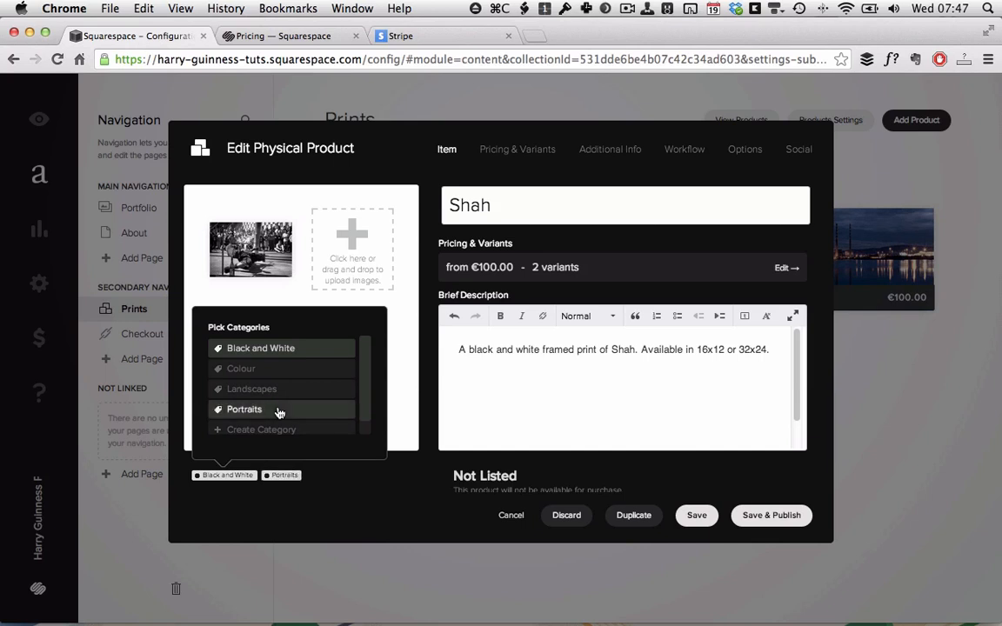
pyautogui.click(345, 501)
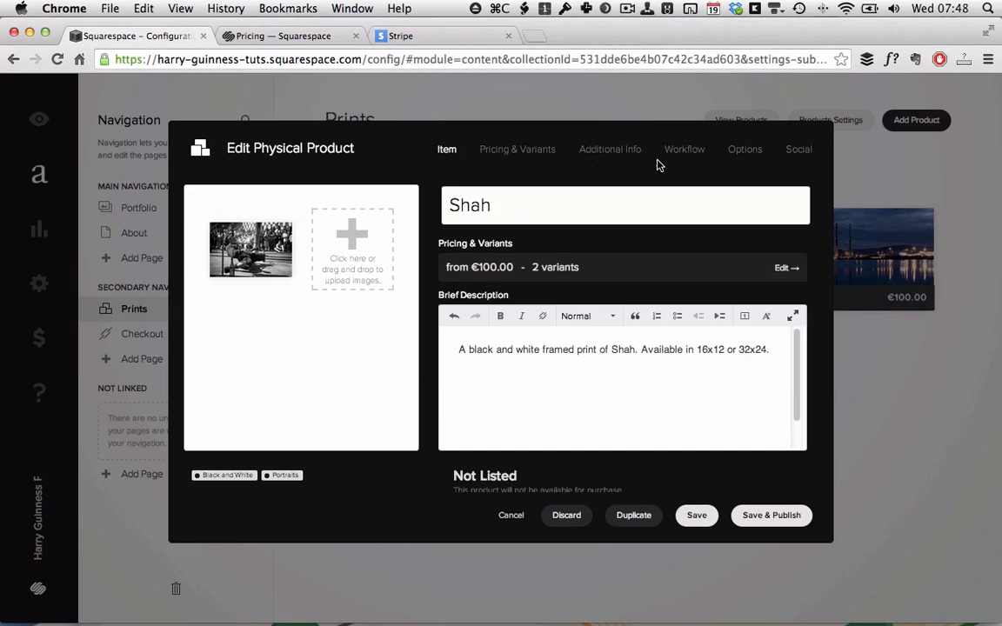
# Review the Shah print's Workflow, Options and Social settings, then save and publish it.
pyautogui.click(683, 152)
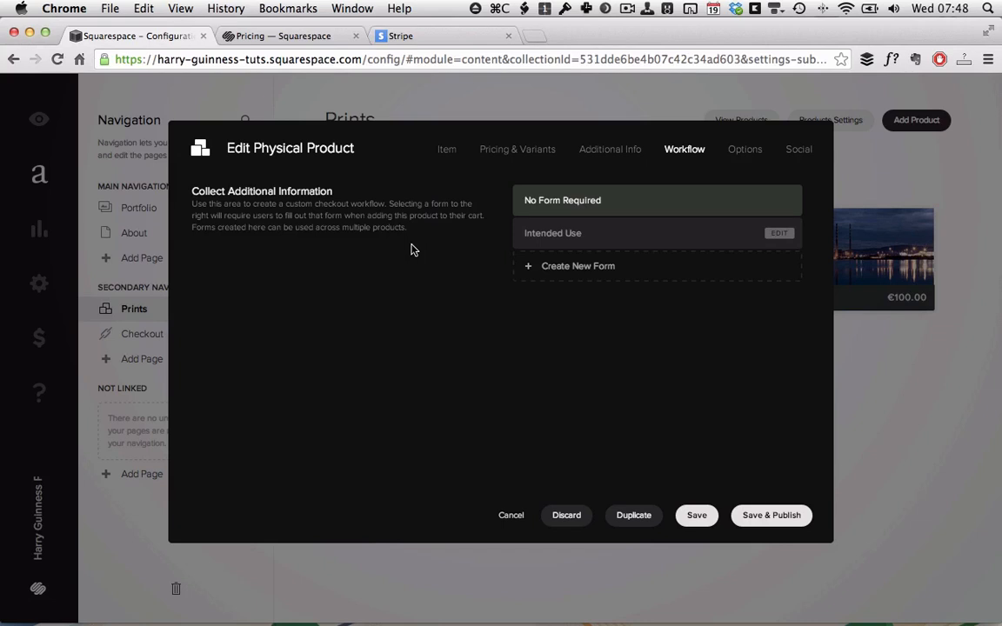
pyautogui.click(740, 154)
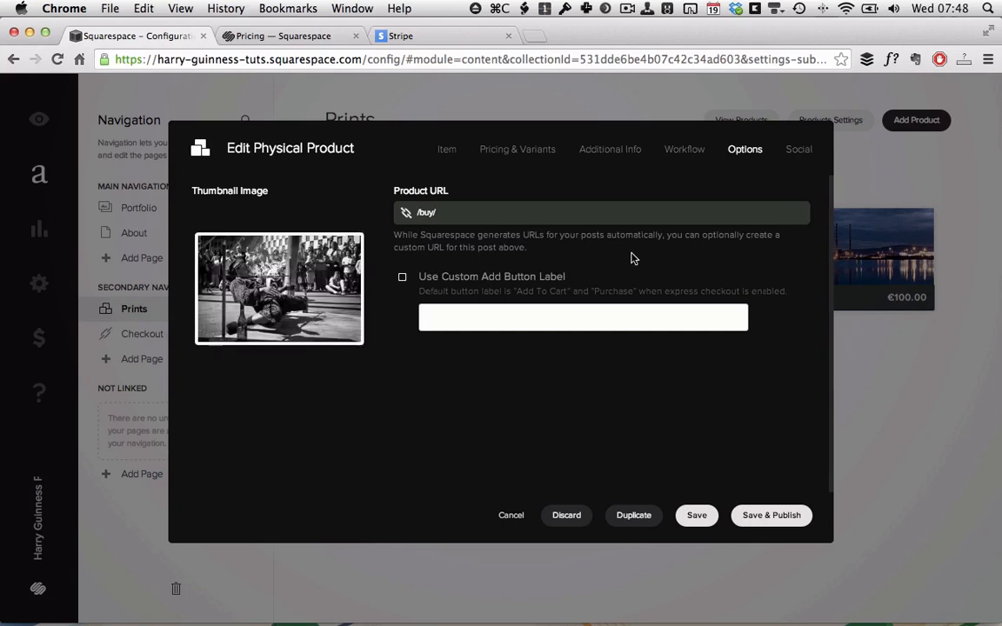
pyautogui.click(800, 153)
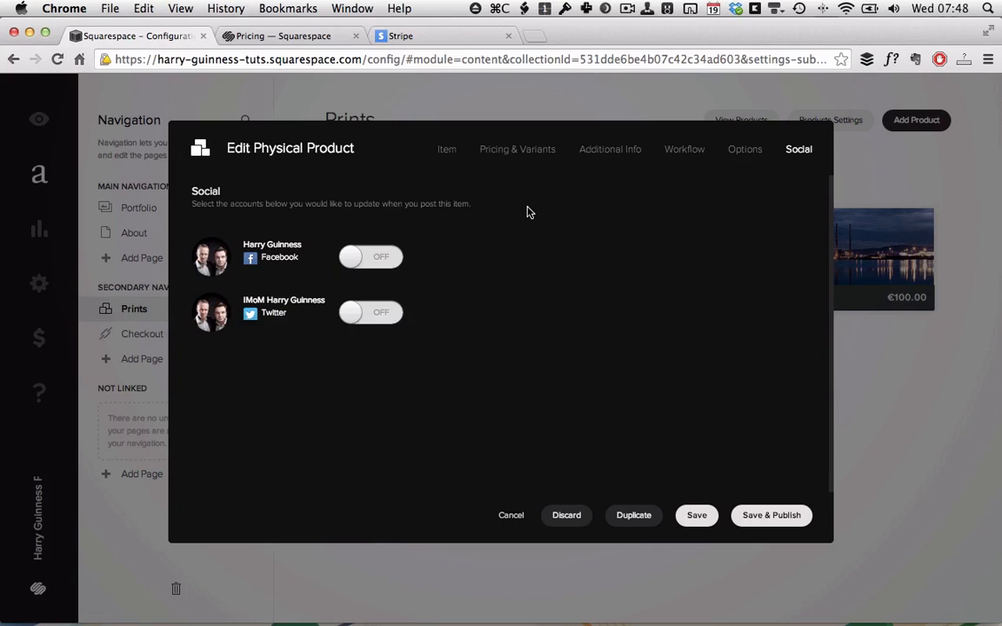
pyautogui.click(447, 154)
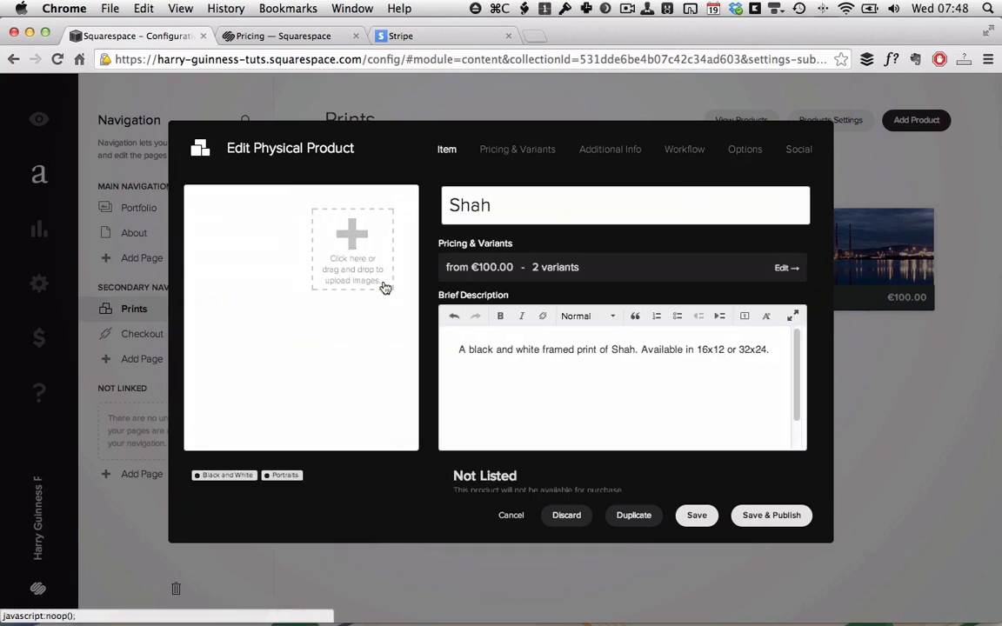
pyautogui.click(772, 516)
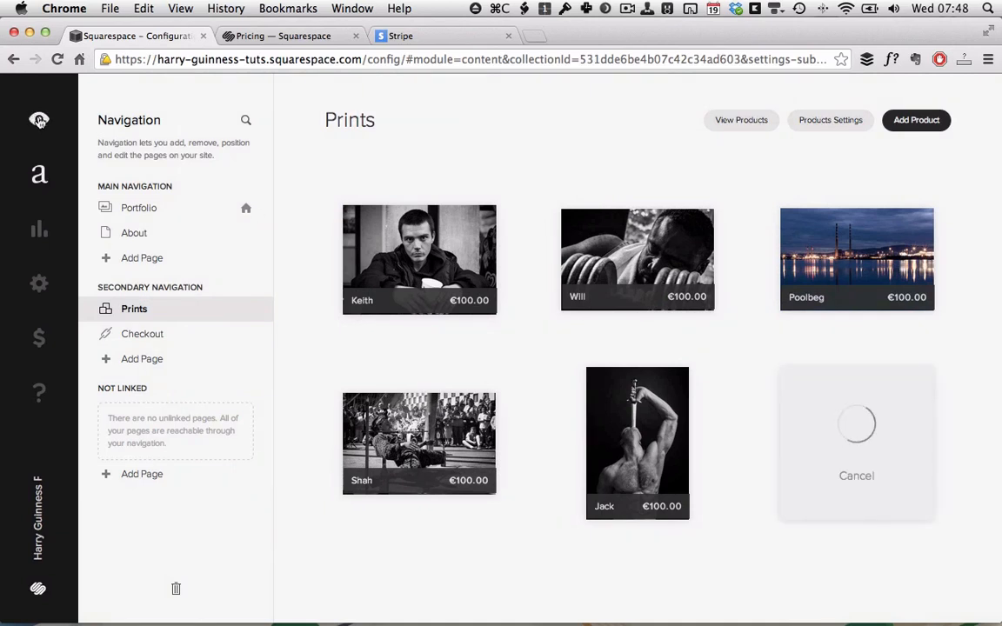
# Preview the live Prints page and compare the Shah print's 32x24 and 16x12 prices.
pyautogui.click(41, 119)
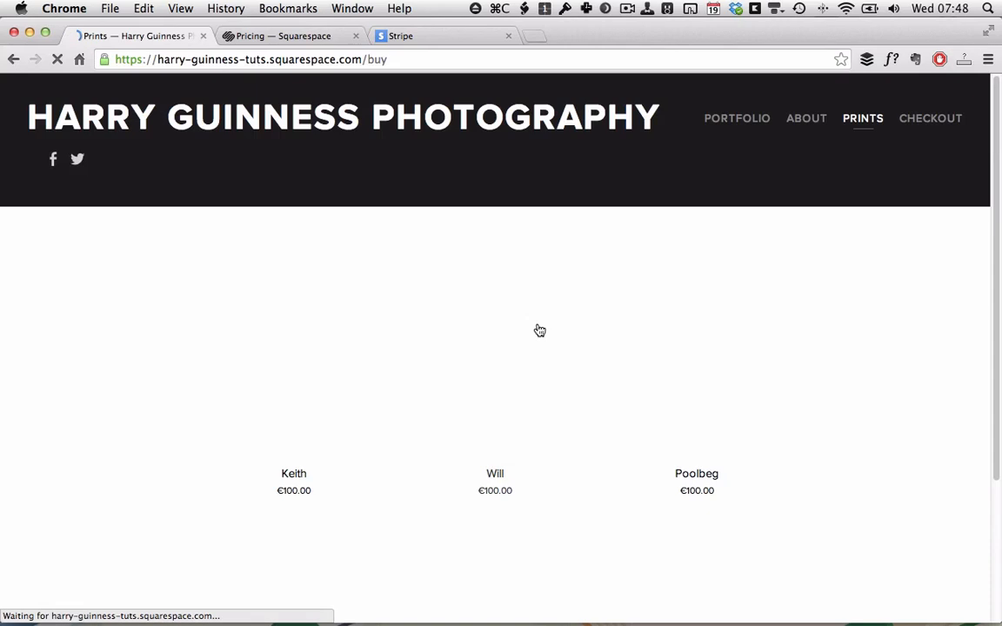
pyautogui.scroll(-3, 537, 329)
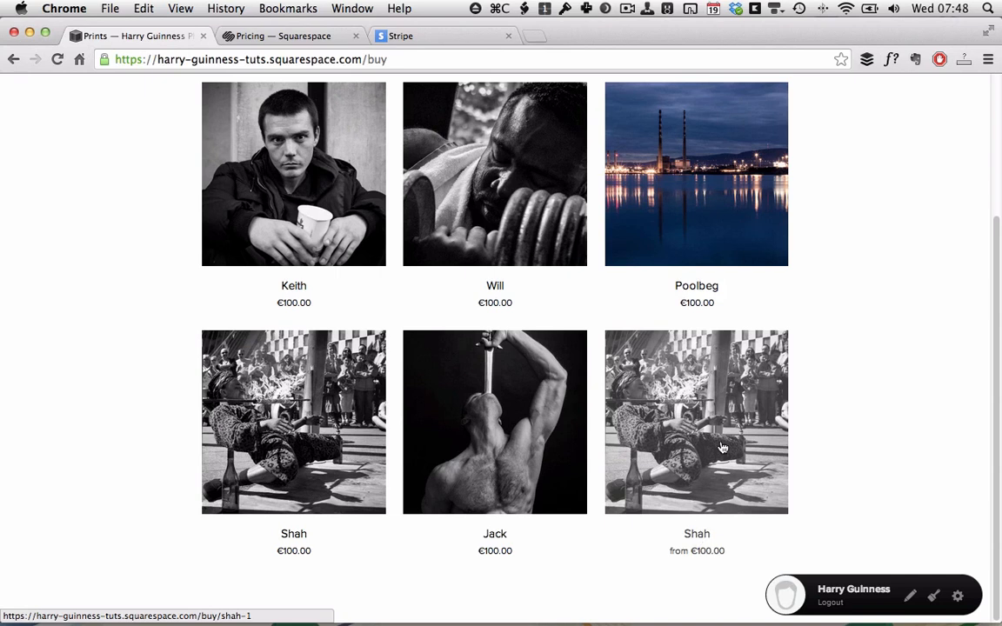
pyautogui.click(721, 448)
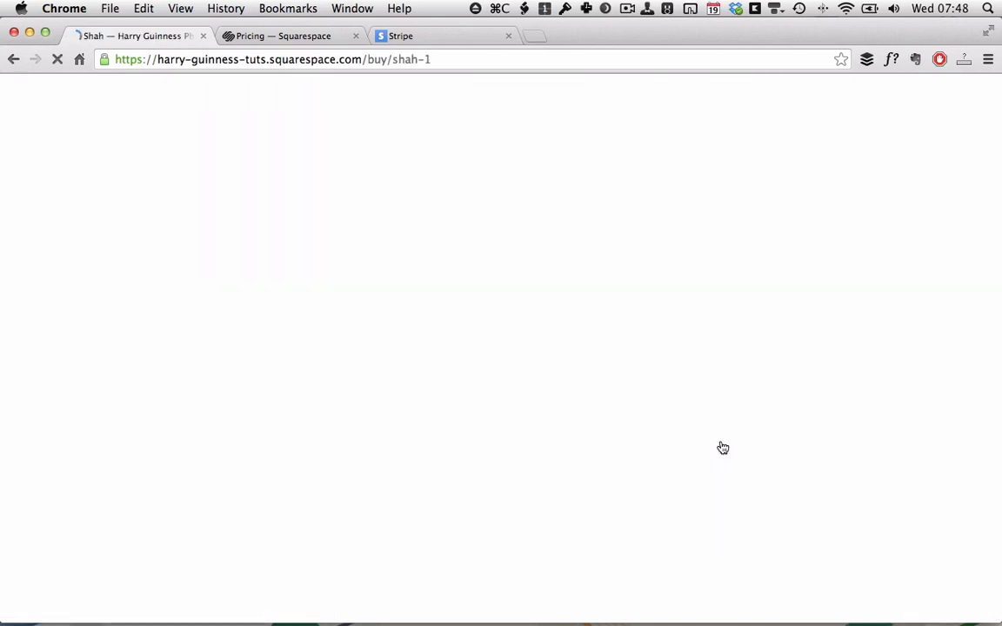
pyautogui.scroll(-2, 722, 448)
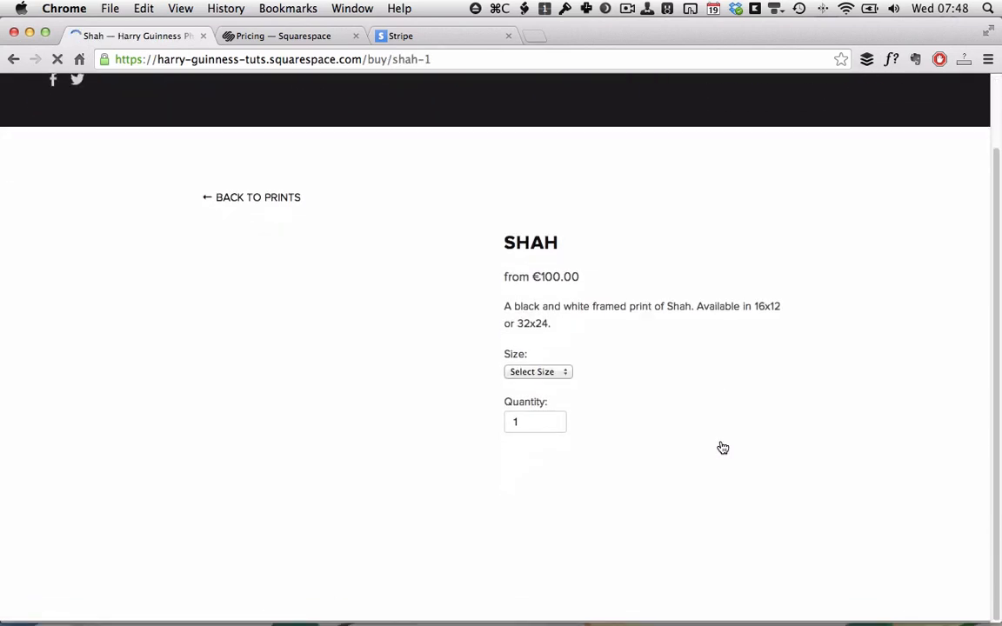
pyautogui.click(564, 374)
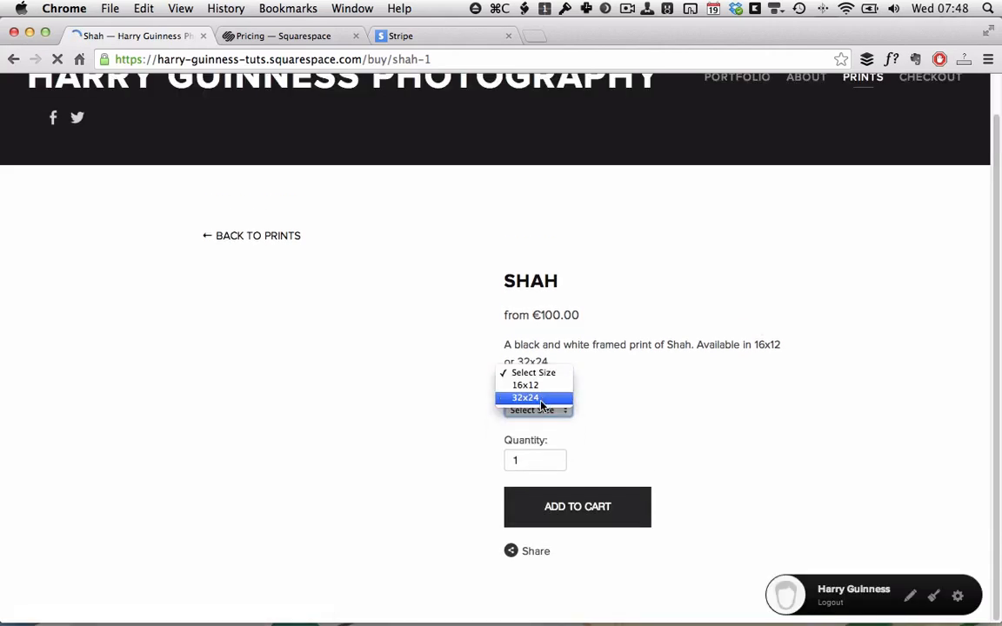
pyautogui.click(540, 399)
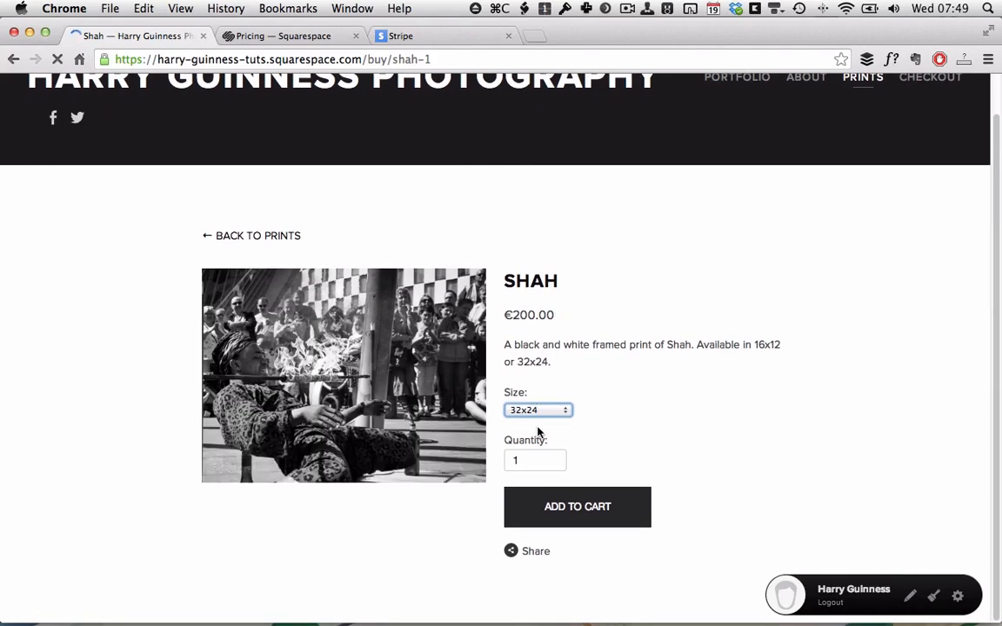
pyautogui.click(536, 410)
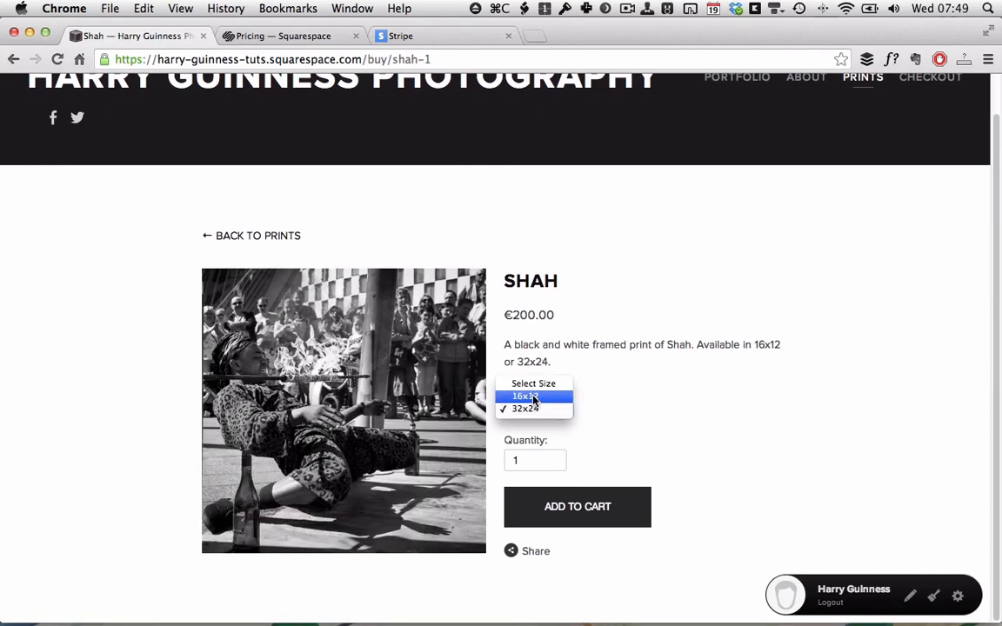
pyautogui.click(532, 395)
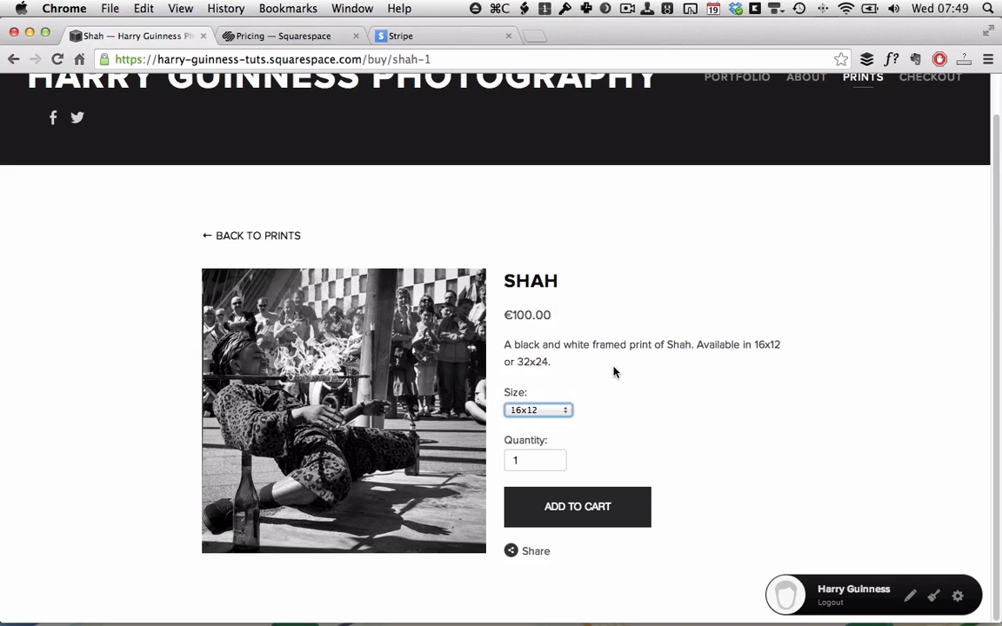
# Add the 16x12 Shah print to the cart, remove it at checkout, and return to editing.
pyautogui.click(585, 520)
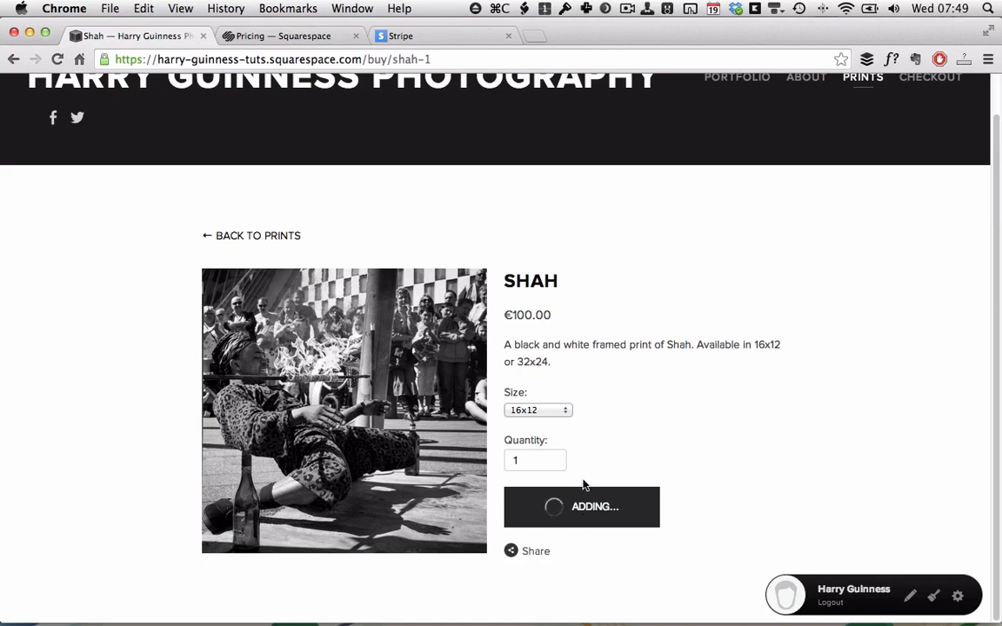
pyautogui.scroll(2, 903, 181)
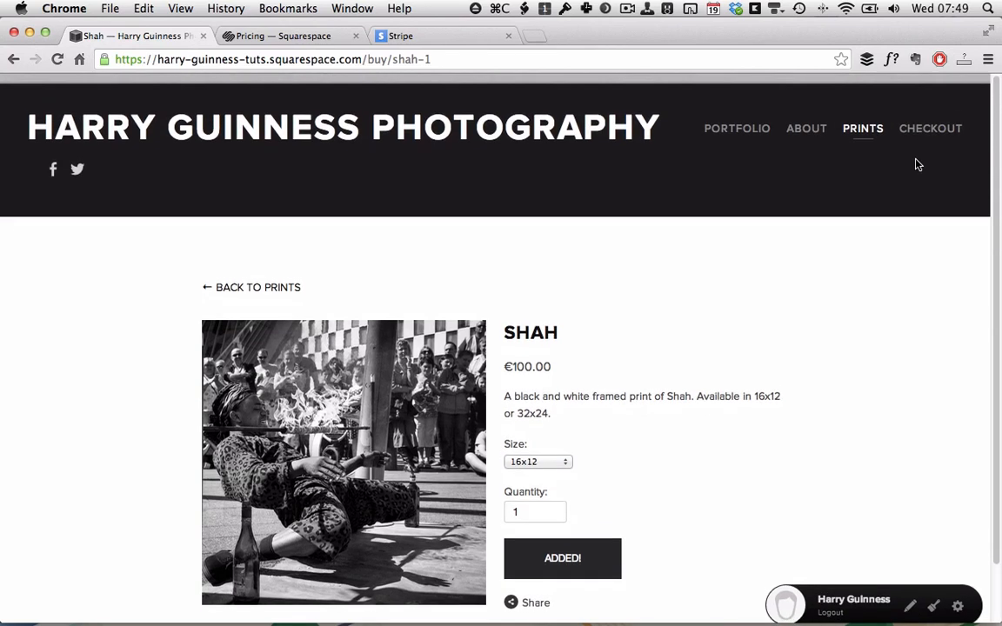
pyautogui.click(948, 119)
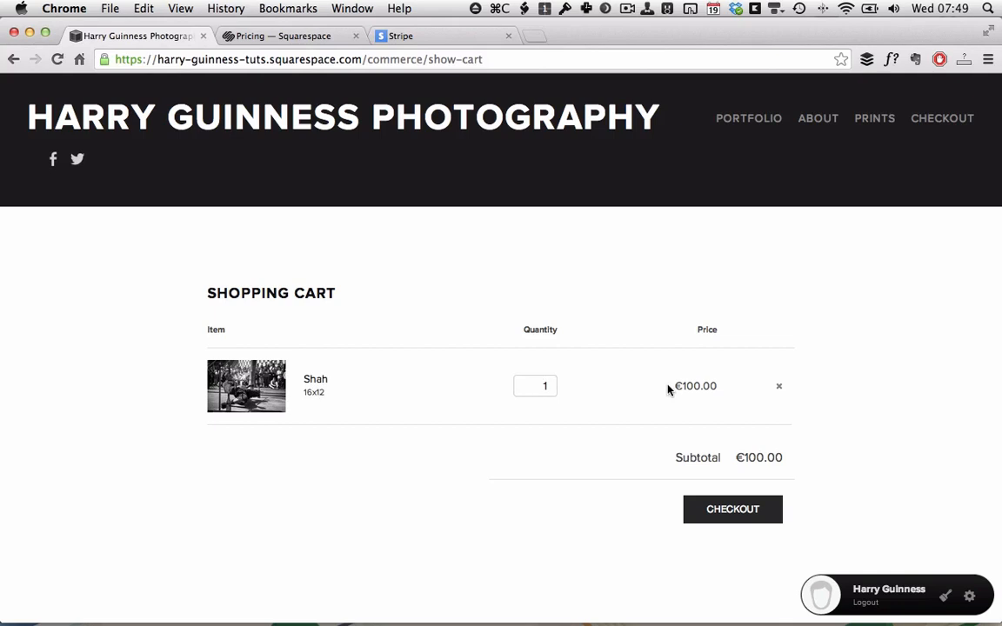
pyautogui.click(779, 390)
pyautogui.click(972, 598)
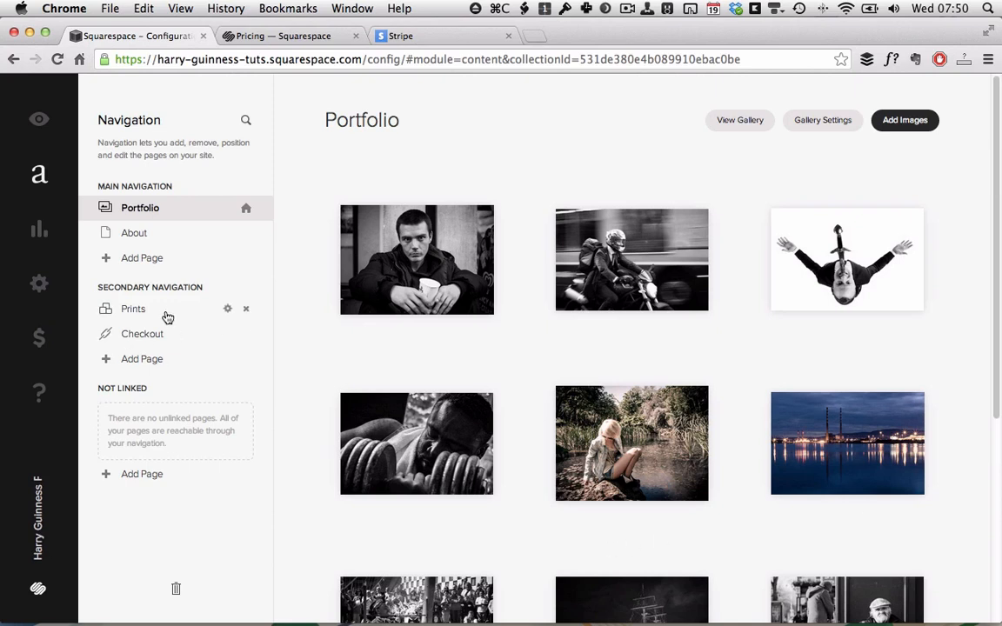
# Create a products page in Secondary Navigation, rename it 'Digital', save, and start a new product.
pyautogui.click(143, 361)
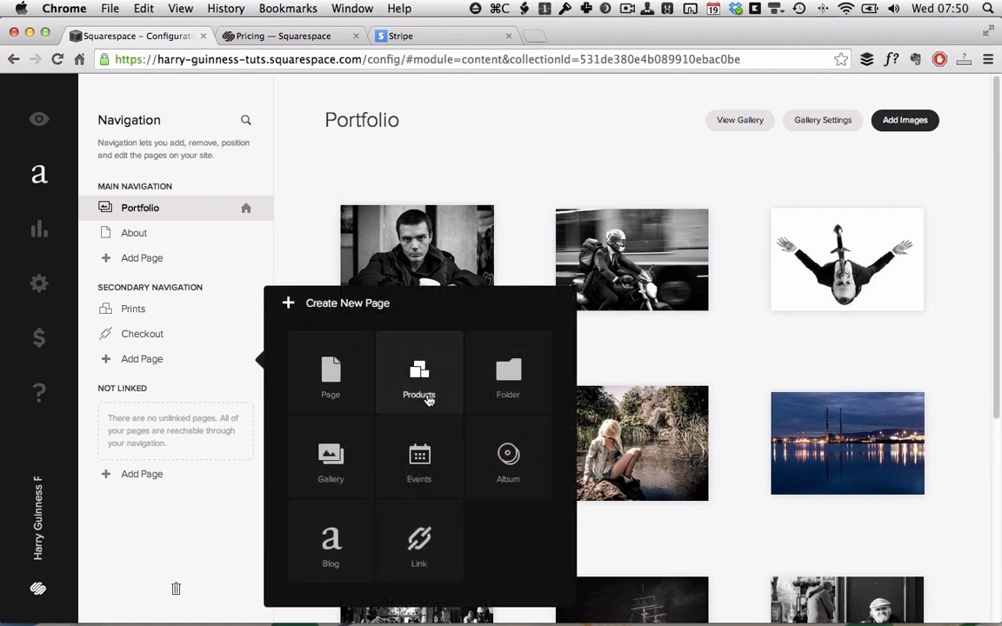
pyautogui.click(426, 395)
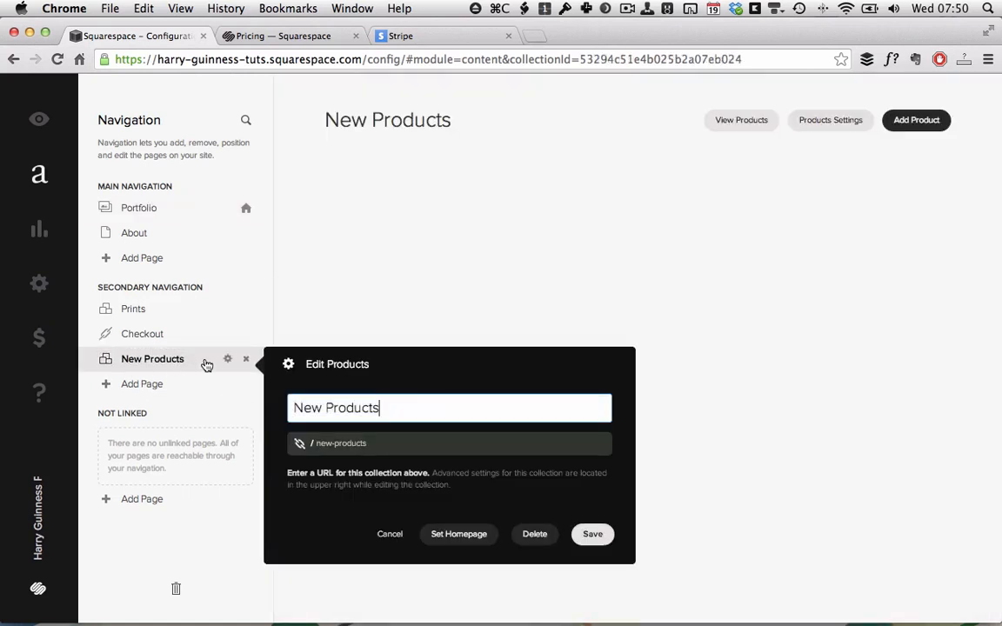
pyautogui.moveTo(405, 412); pyautogui.dragTo(251, 398)
pyautogui.write('Digital')
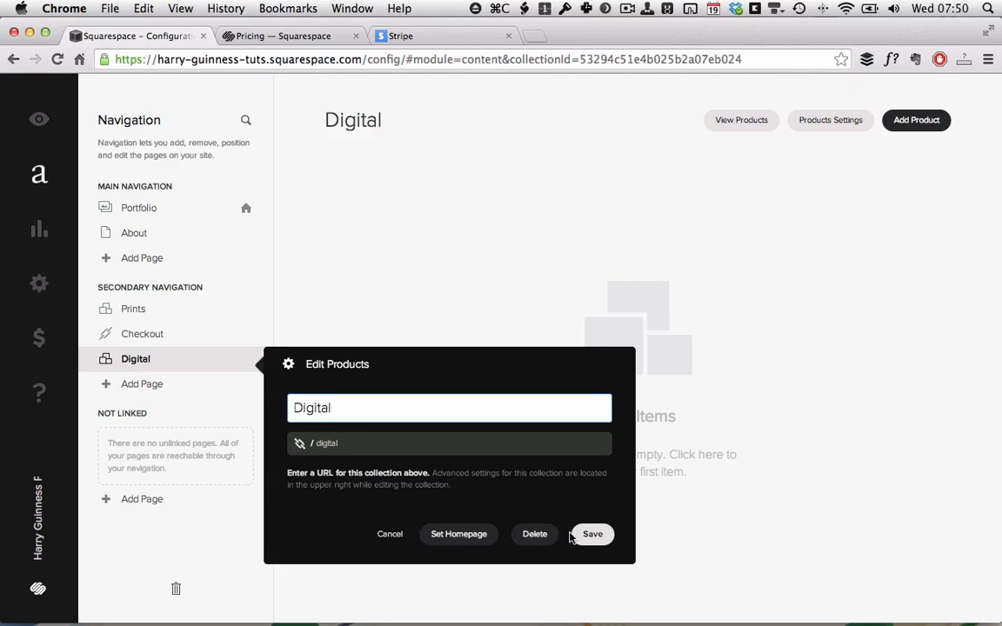
pyautogui.click(600, 537)
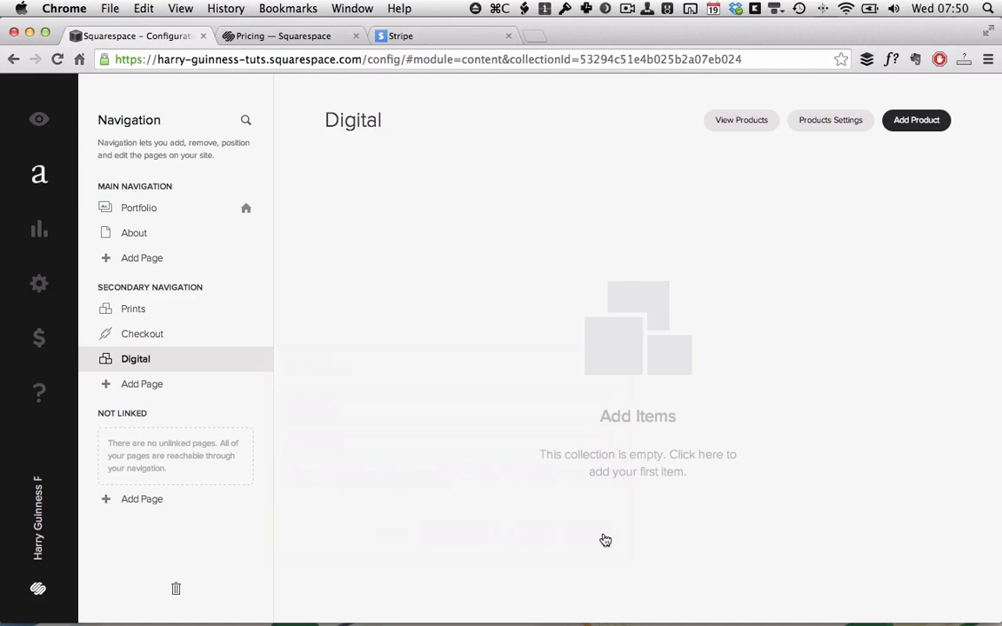
pyautogui.click(915, 121)
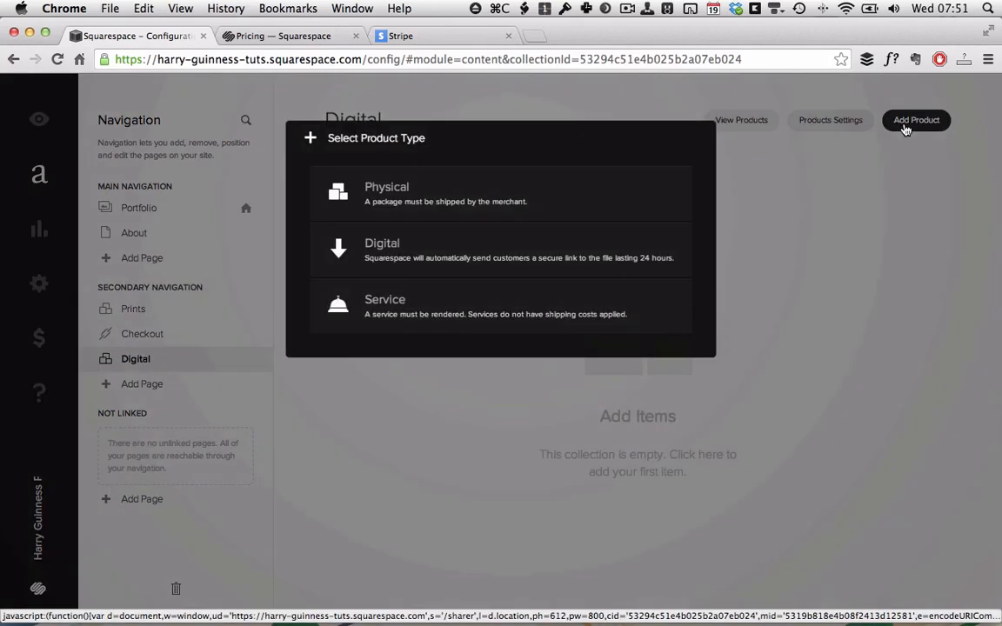
# Choose a Digital product type and drag Shah.jpg from the Finder folder in as its image.
pyautogui.click(450, 257)
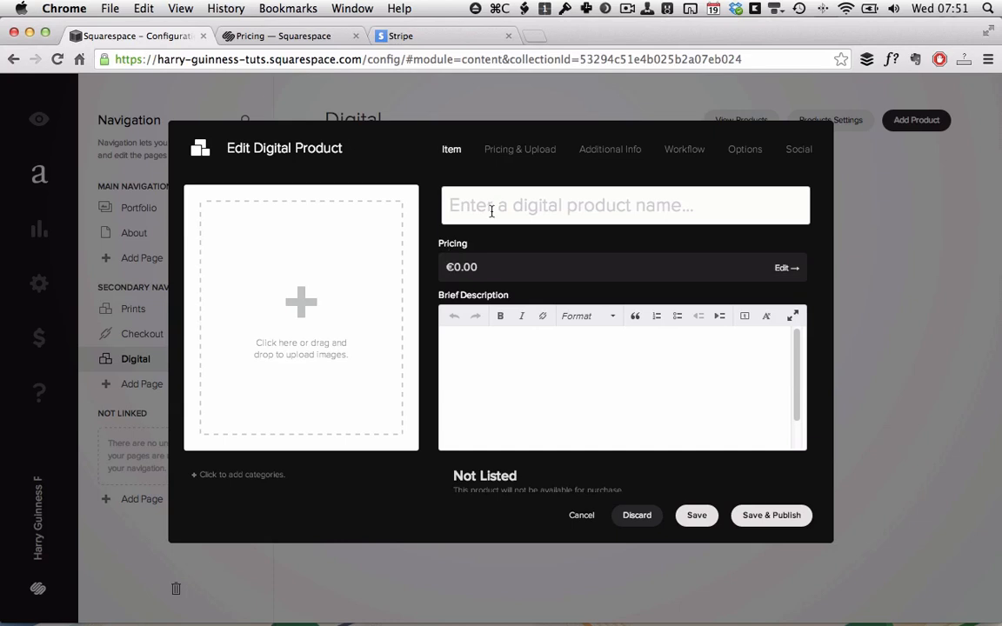
pyautogui.press('super+Tab')
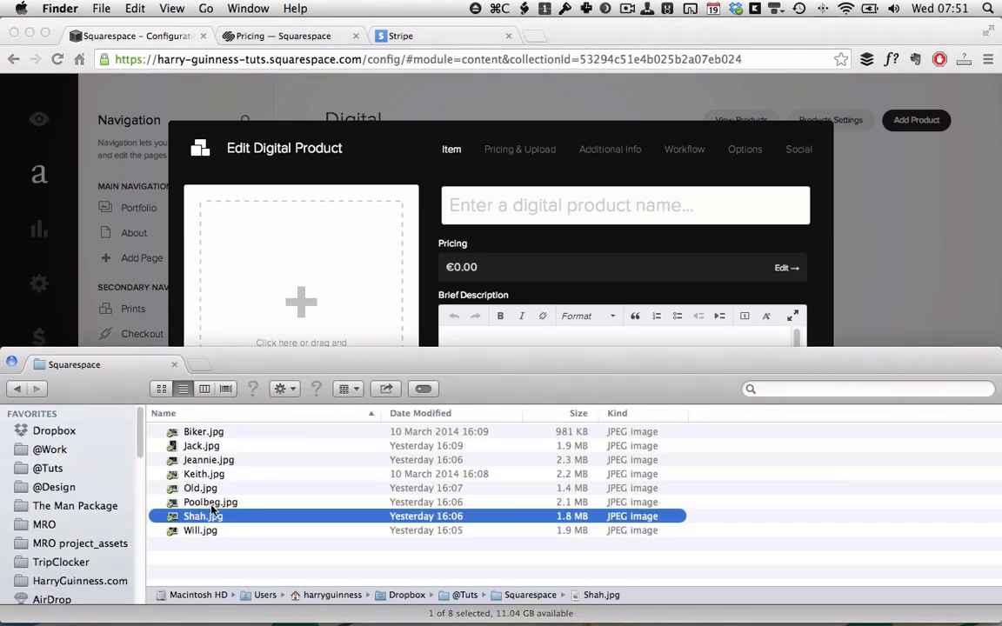
pyautogui.moveTo(213, 509); pyautogui.dragTo(288, 282)
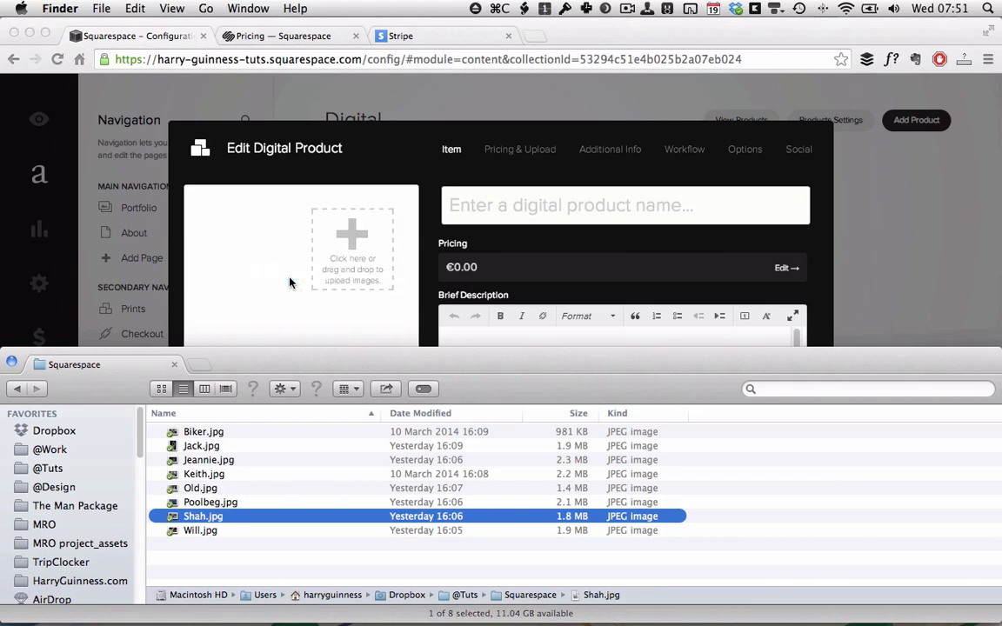
pyautogui.press('super+Tab')
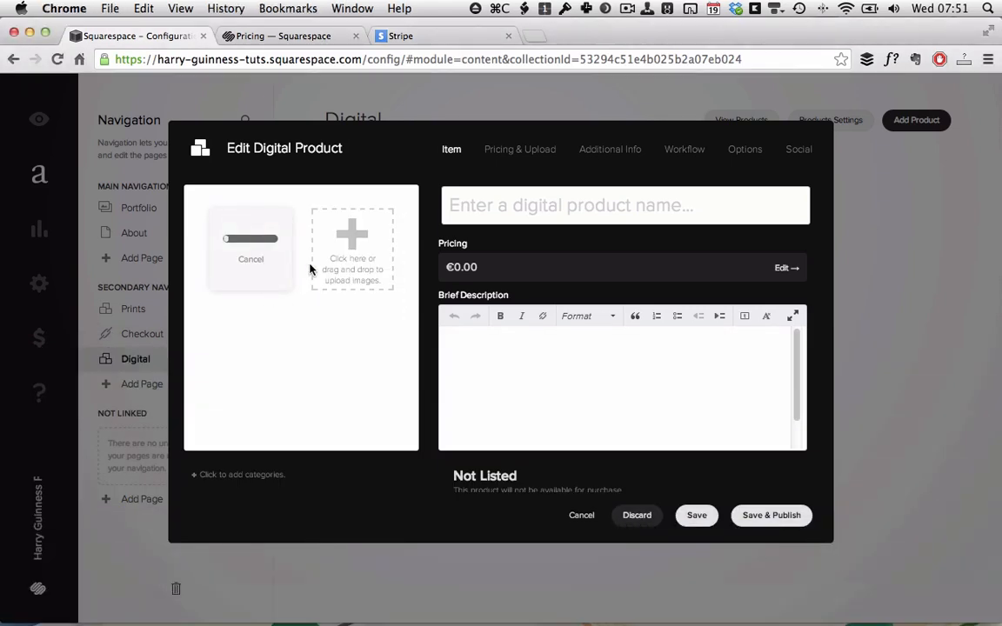
pyautogui.click(576, 211)
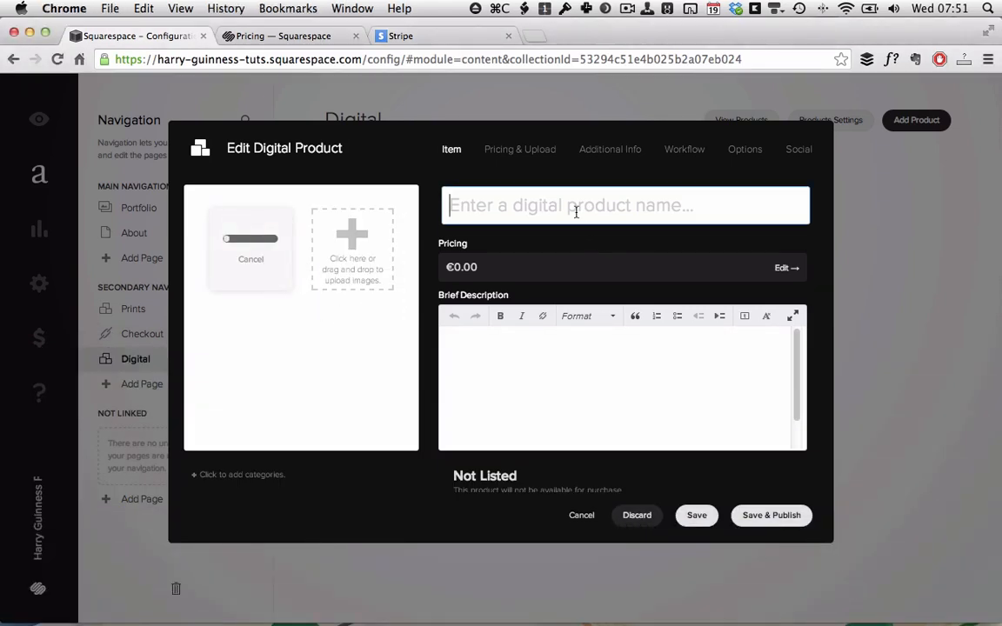
# Name the product 'Poolbeg Digital Download', set its price to 50, and begin a sale price.
pyautogui.write('Poolbe')
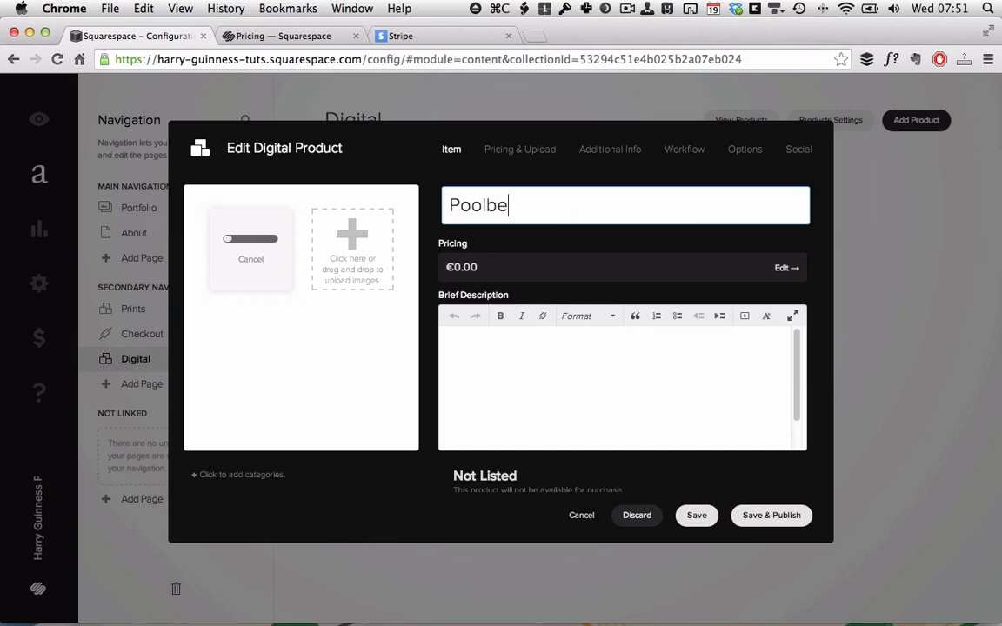
pyautogui.write('g Digital ')
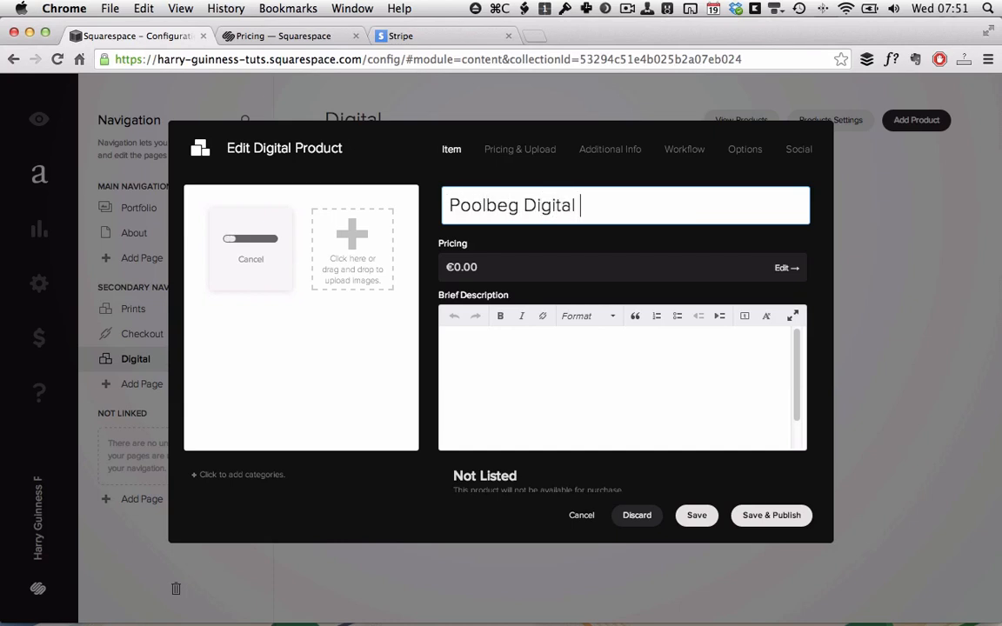
pyautogui.write('Download')
pyautogui.click(543, 264)
pyautogui.click(397, 209)
pyautogui.write('50')
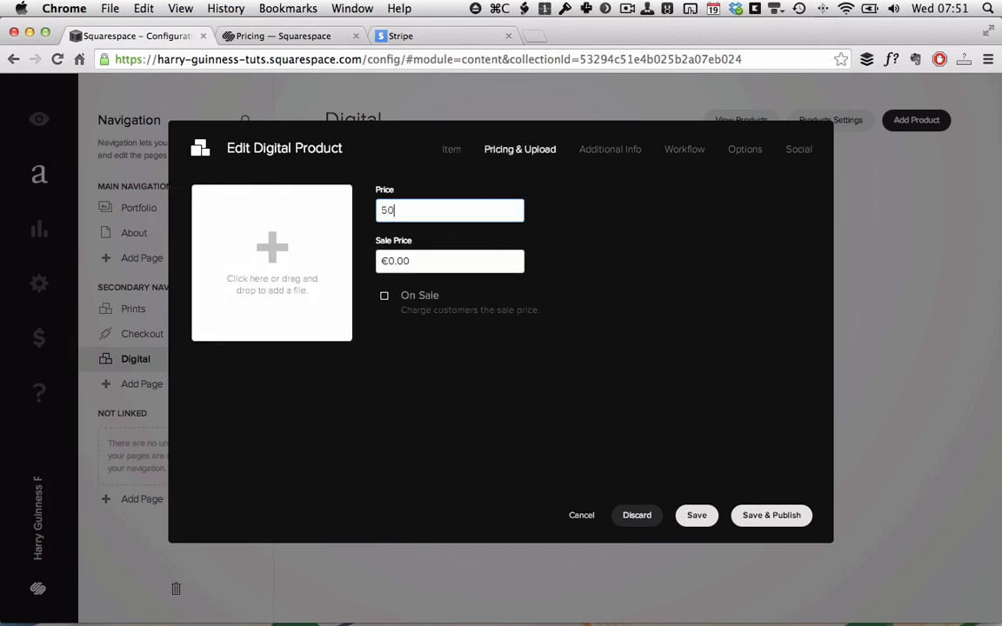
pyautogui.click(436, 261)
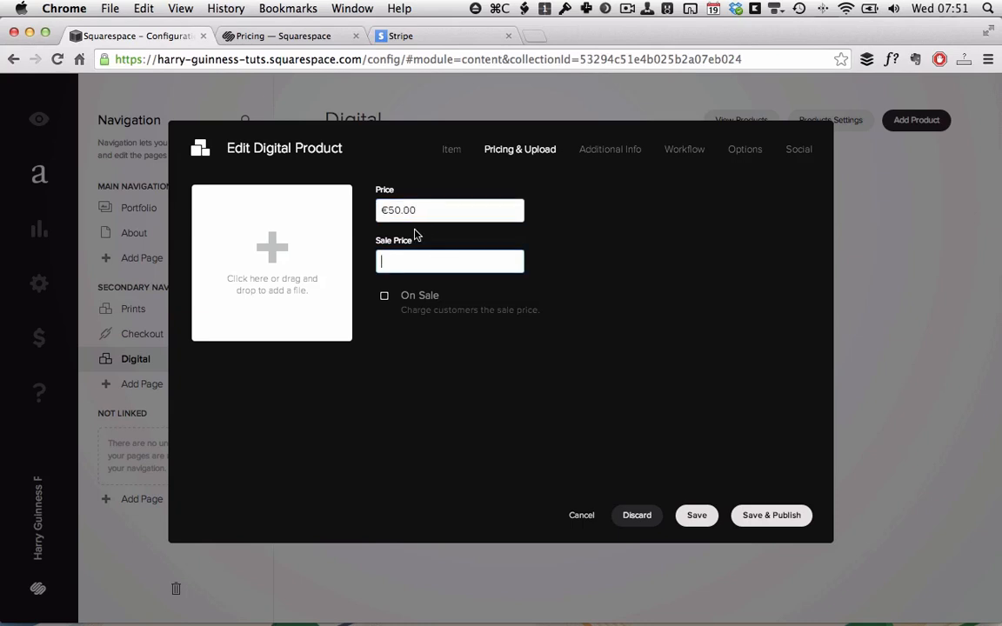
pyautogui.write('40')
pyautogui.click(458, 152)
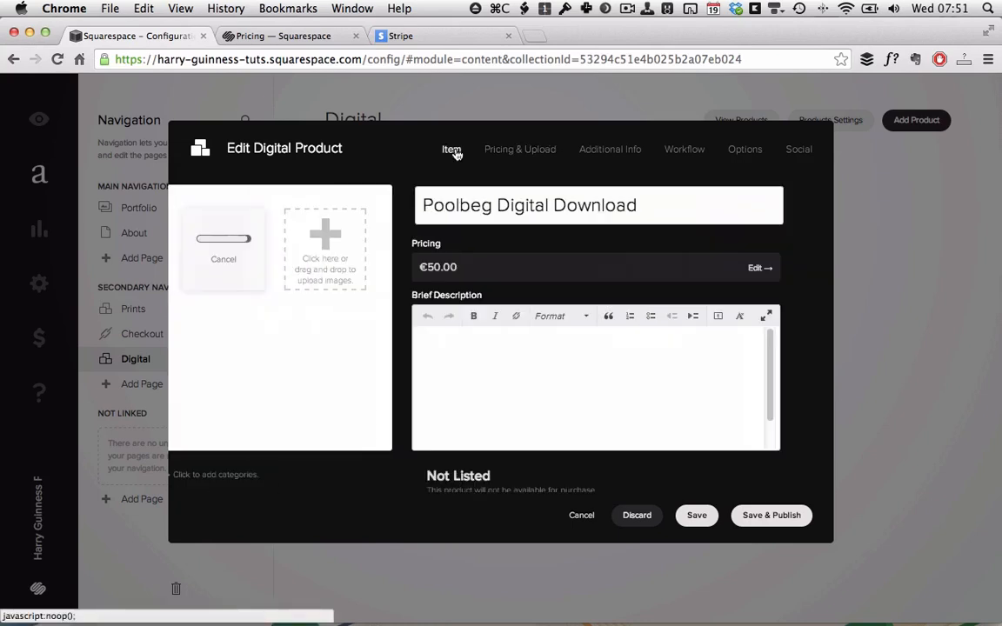
# Write the brief description 'A HiRes digital download' plus a NOT FOR COMMERCIAL USE licensing-contact line.
pyautogui.click(582, 381)
pyautogui.write('A HiR')
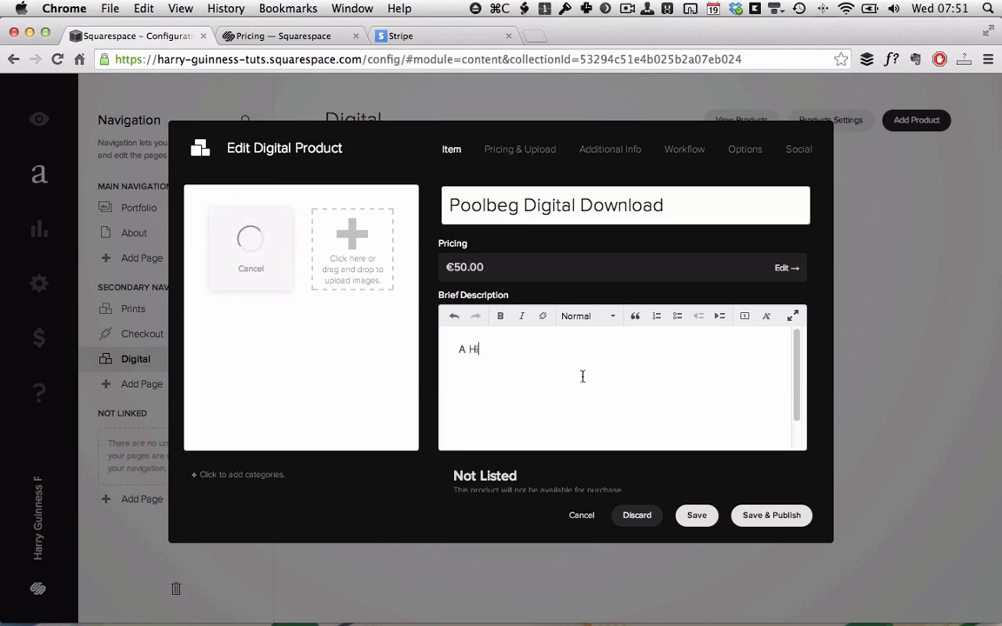
pyautogui.write('es digital download of "Poolbeg".')
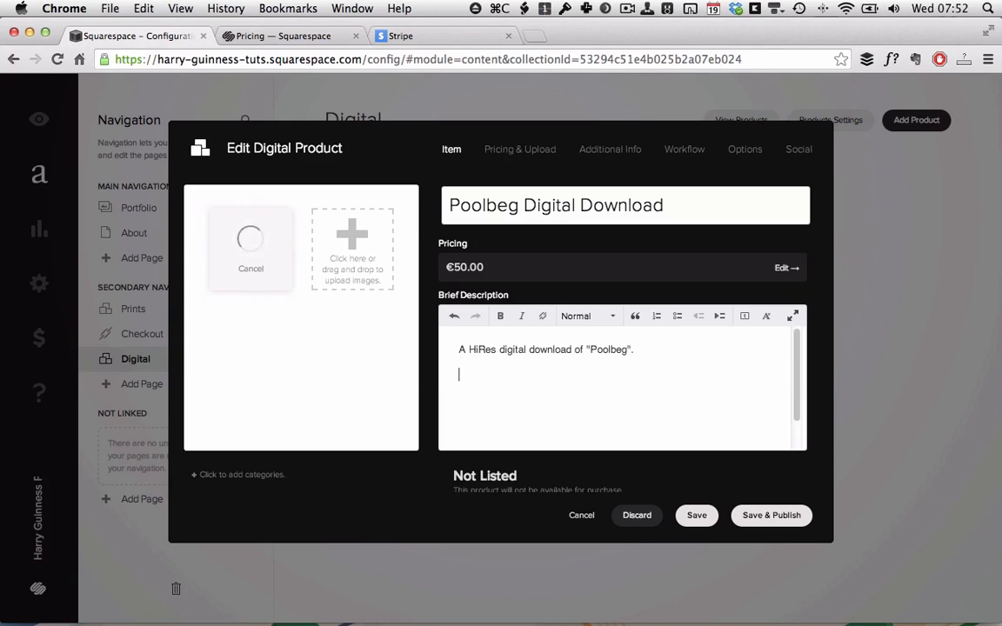
pyautogui.press('Return')
pyautogui.write('NOT FOR COMMERCIAL USE')
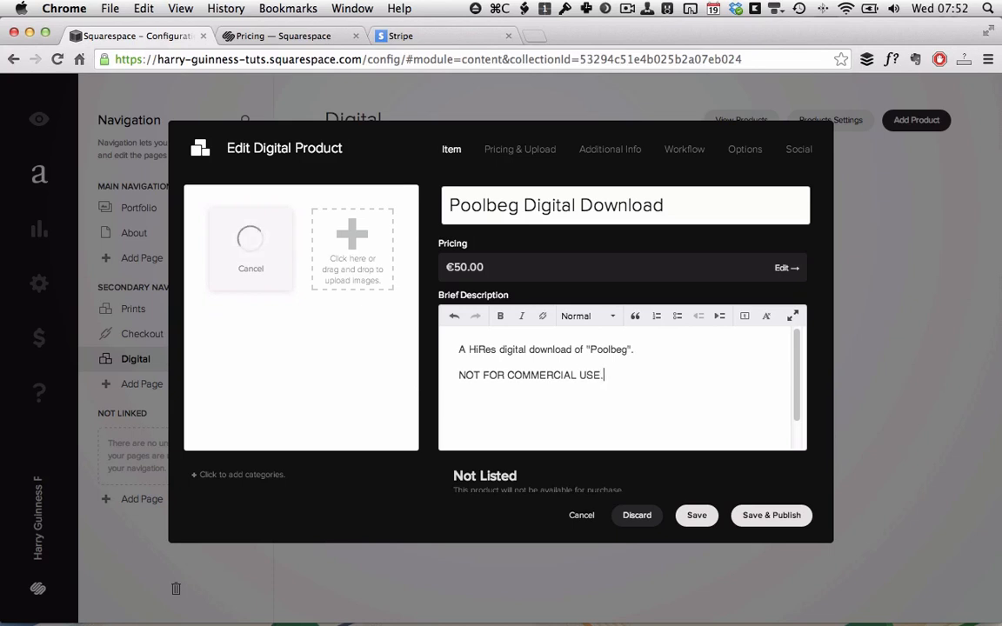
pyautogui.write('. For commercial lic')
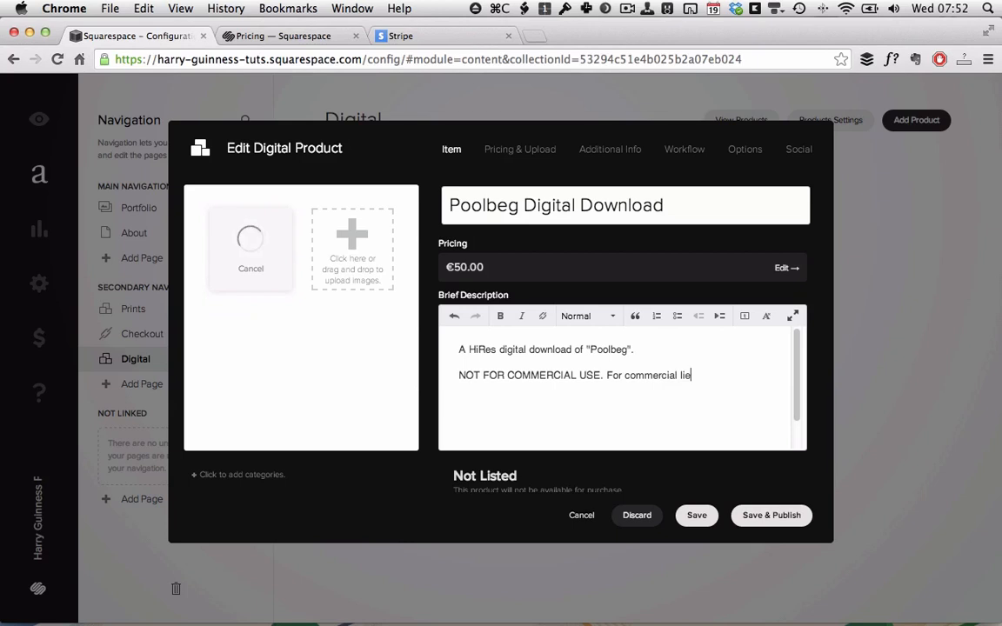
pyautogui.write('ensing please contact Harry')
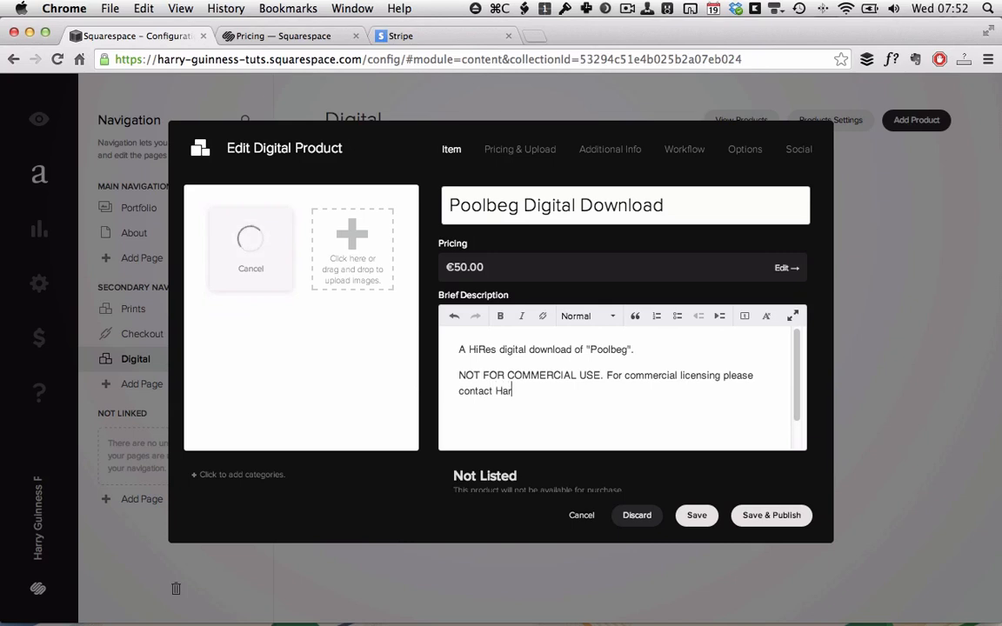
# Link the contact's name in the description to their mailto e-mail address.
pyautogui.press('BackSpace')
pyautogui.press('BackSpace')
pyautogui.press('Left')
pyautogui.hotkey('alt', 'shift', 'Left')
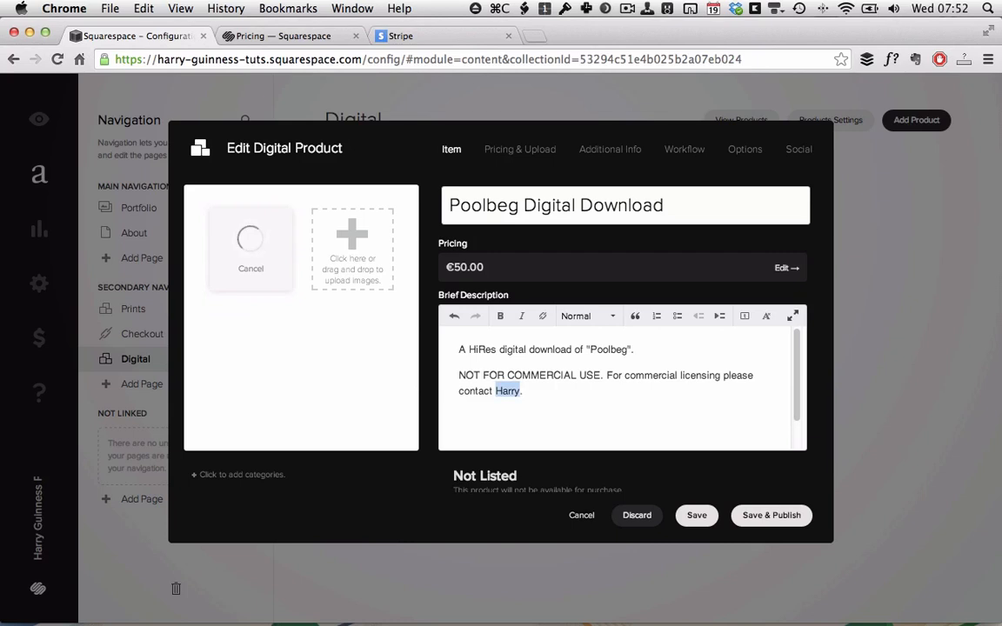
pyautogui.click(545, 317)
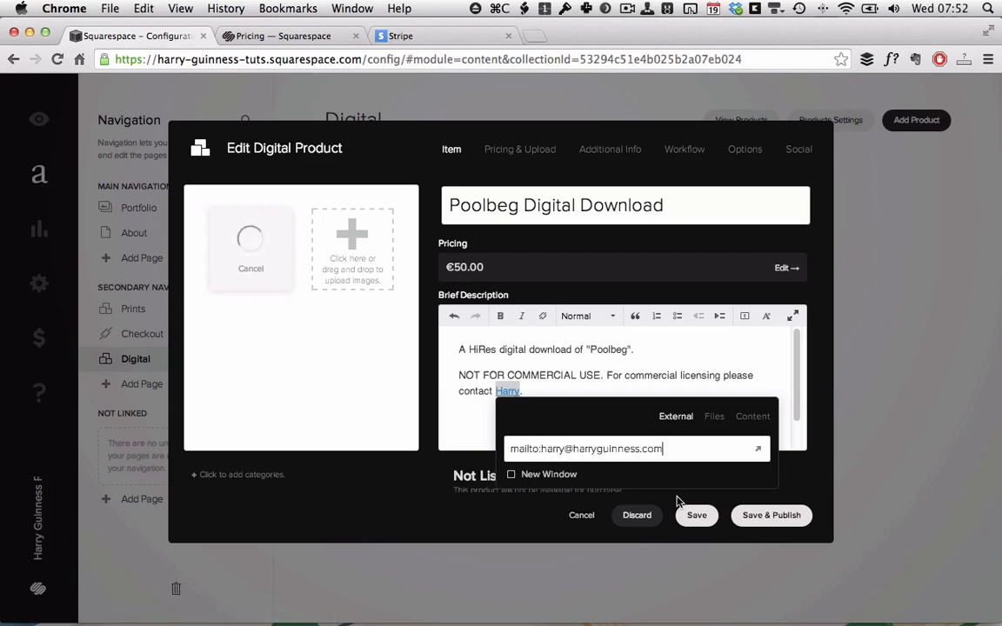
pyautogui.click(759, 350)
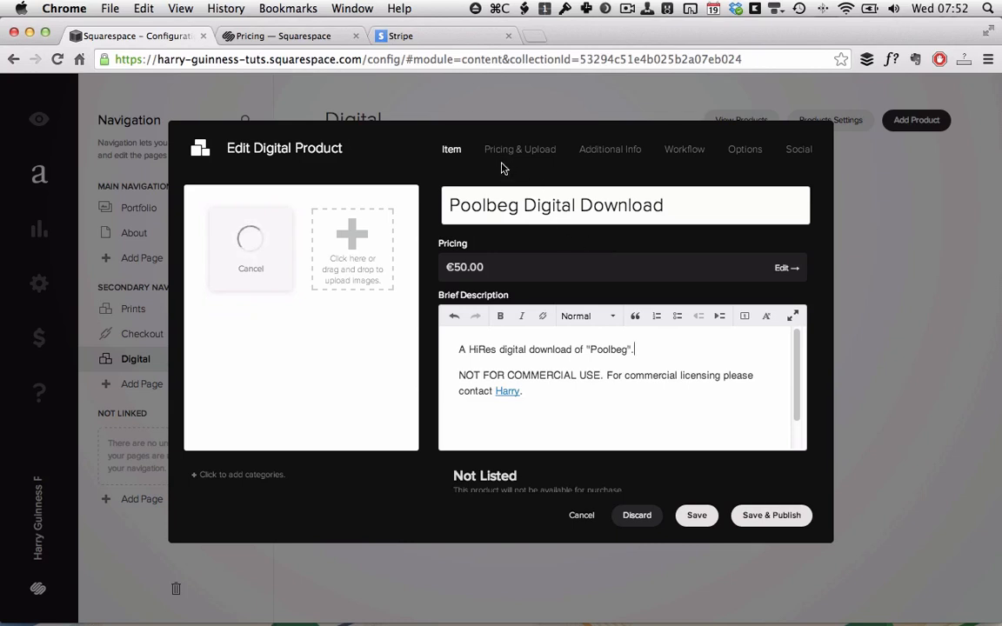
# Create a new checkout form named 'Not For Commercial Use' and start adding a field.
pyautogui.click(670, 151)
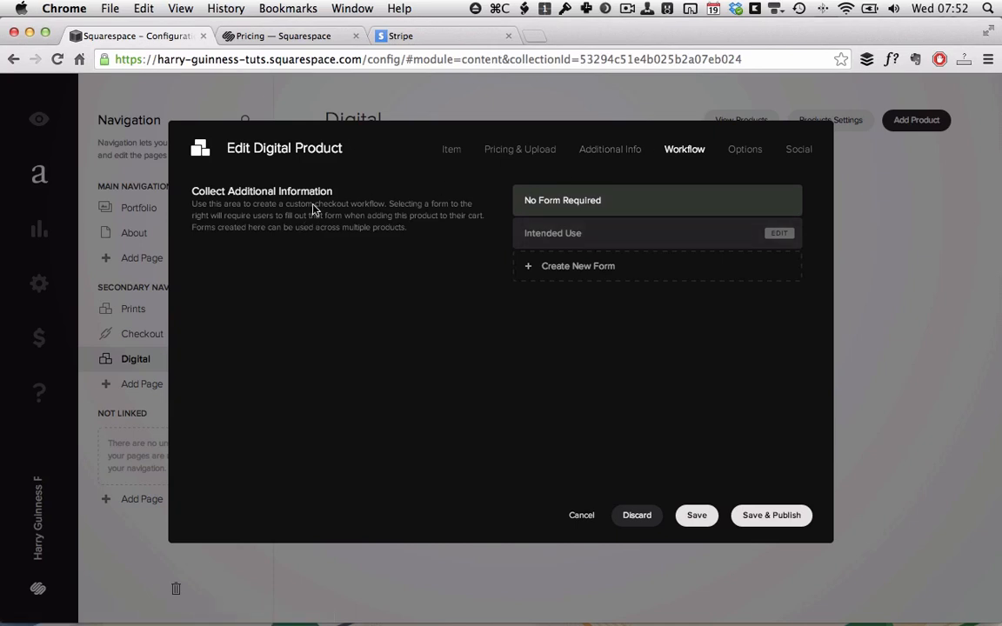
pyautogui.click(567, 270)
pyautogui.moveTo(332, 199); pyautogui.dragTo(144, 193)
pyautogui.write('Not ')
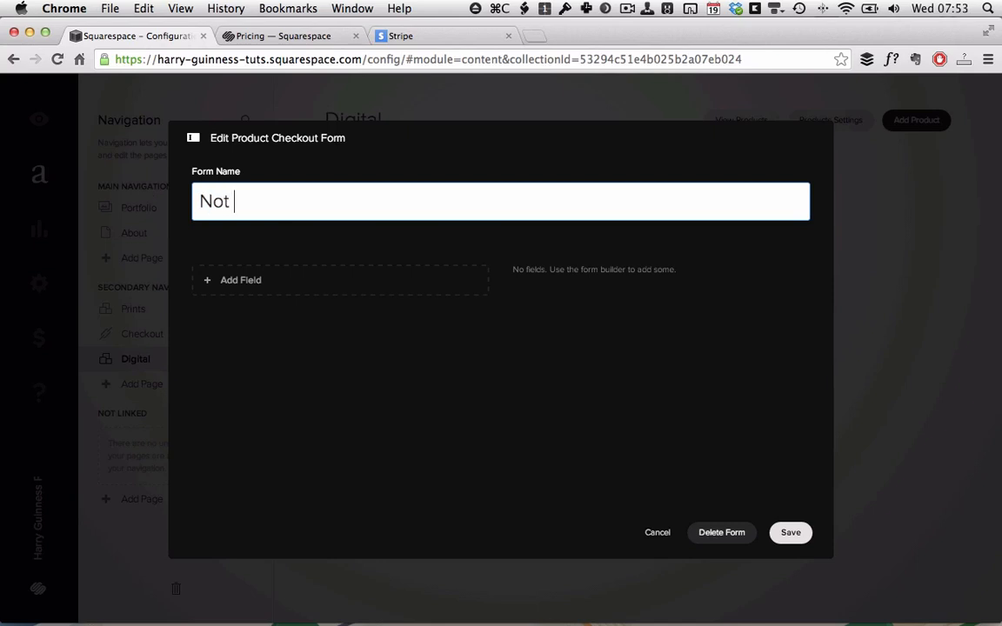
pyautogui.write('For Commer')
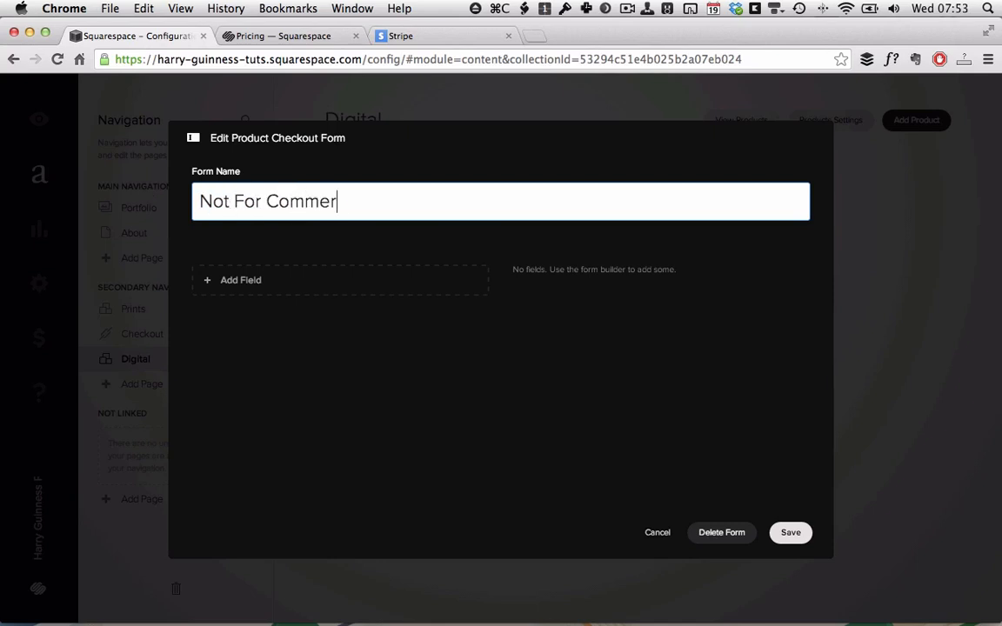
pyautogui.write('cial Use')
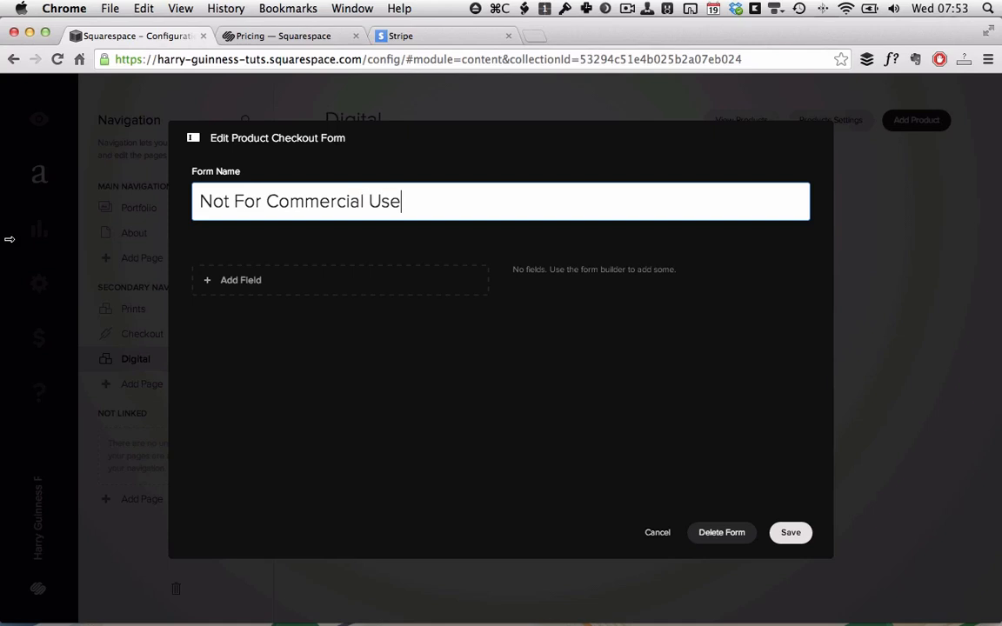
pyautogui.click(270, 293)
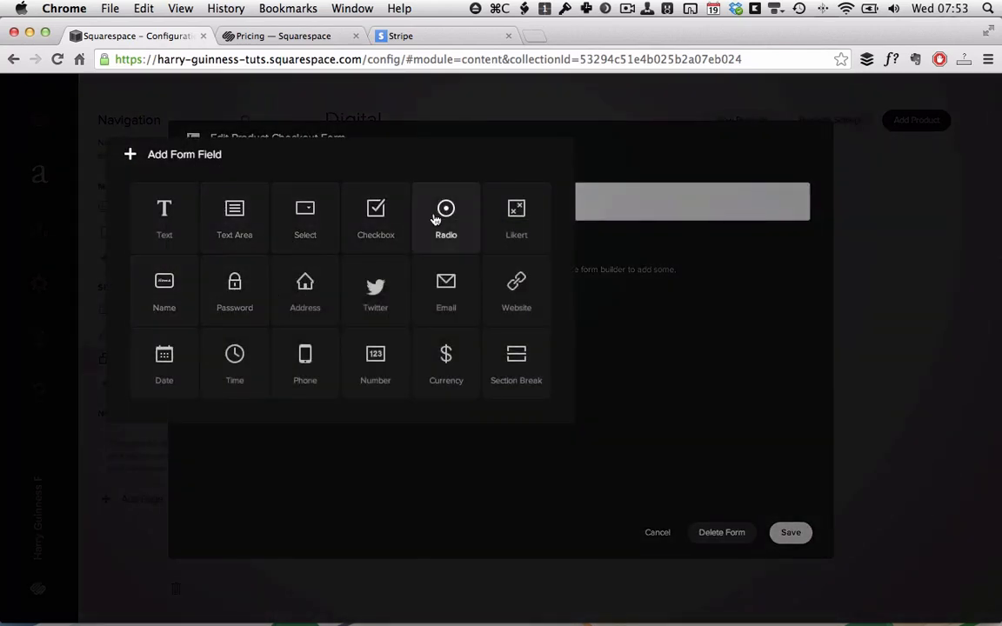
# Add a checkbox question 'I understand that this image is not for commercial use.'.
pyautogui.click(377, 227)
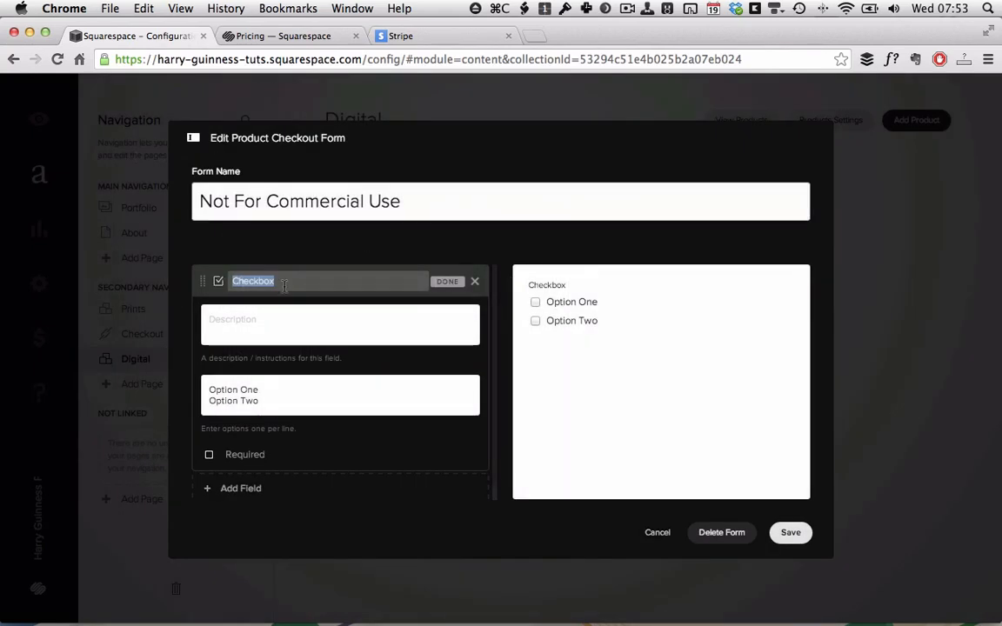
pyautogui.write('I')
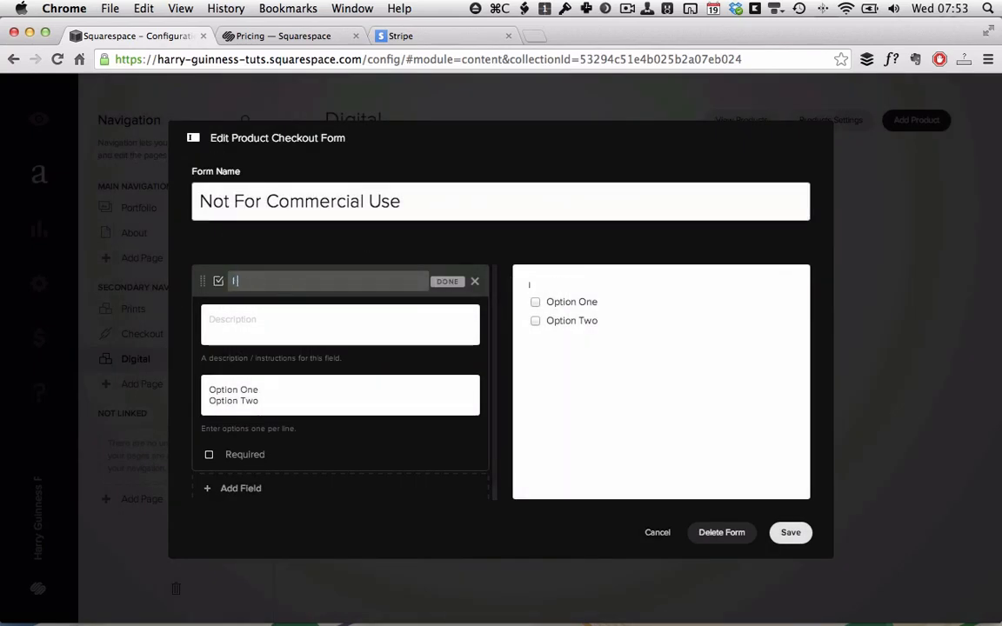
pyautogui.write(' unde')
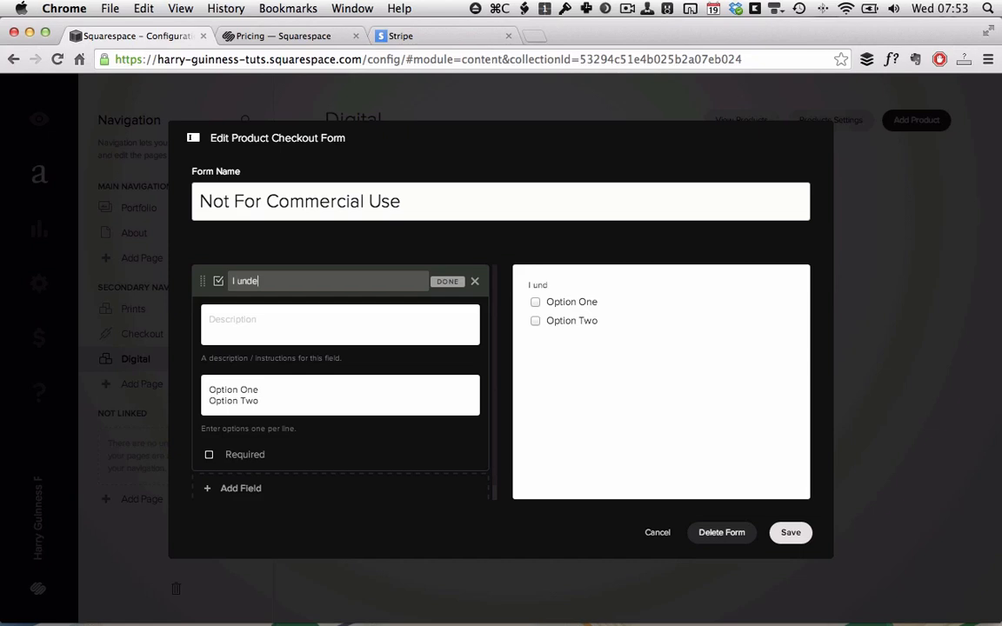
pyautogui.write('rstand that this image is not for')
pyautogui.press('BackSpace')
pyautogui.write('or commercial')
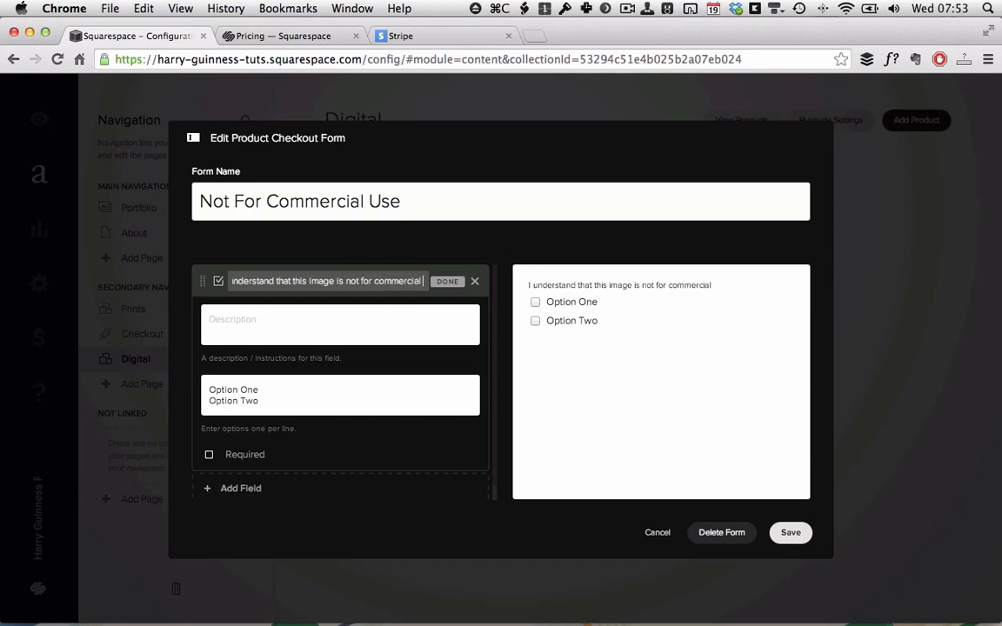
pyautogui.write(' use.')
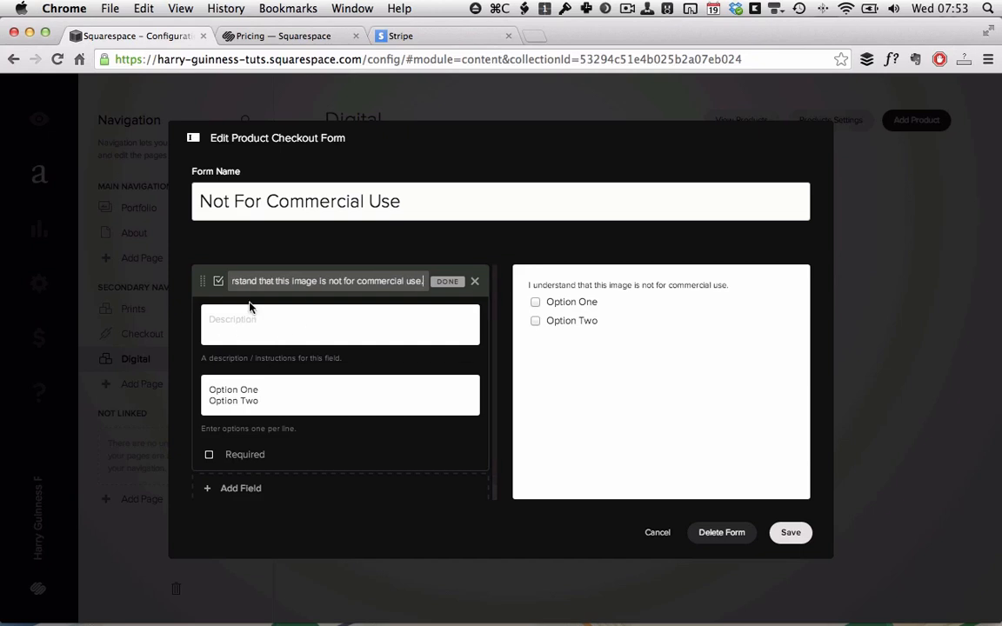
# Set the question's answer options to Yes and No and make it required.
pyautogui.click(266, 390)
pyautogui.moveTo(265, 390); pyautogui.dragTo(205, 390)
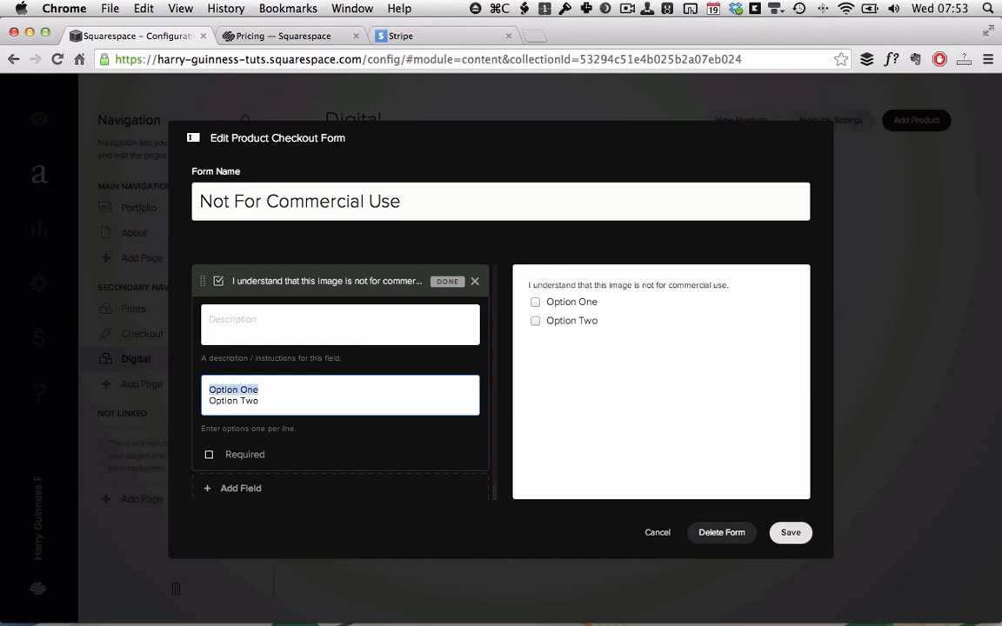
pyautogui.write('Yes')
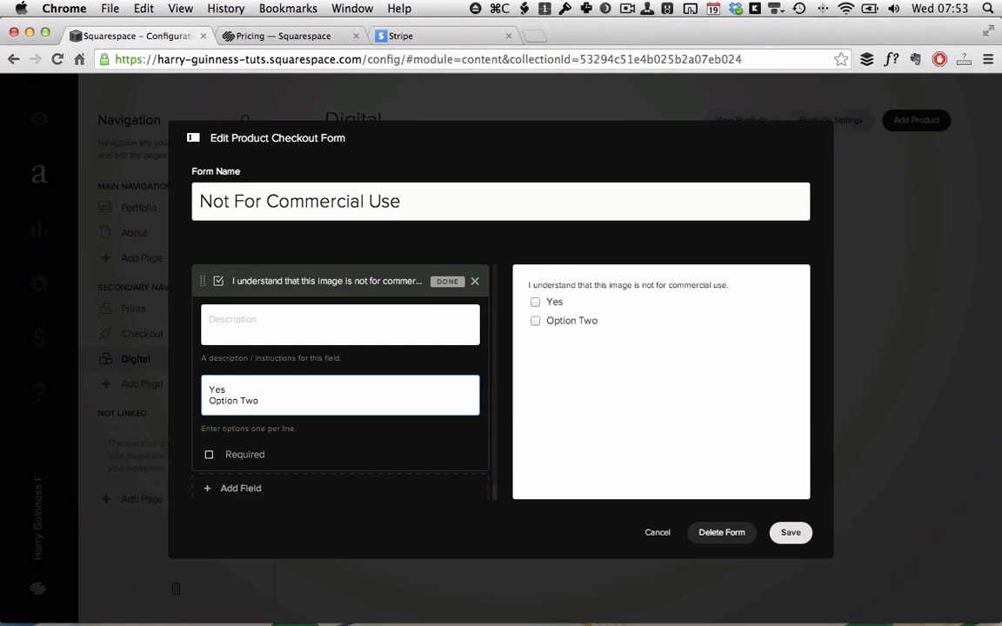
pyautogui.moveTo(260, 401); pyautogui.dragTo(207, 401)
pyautogui.write('No')
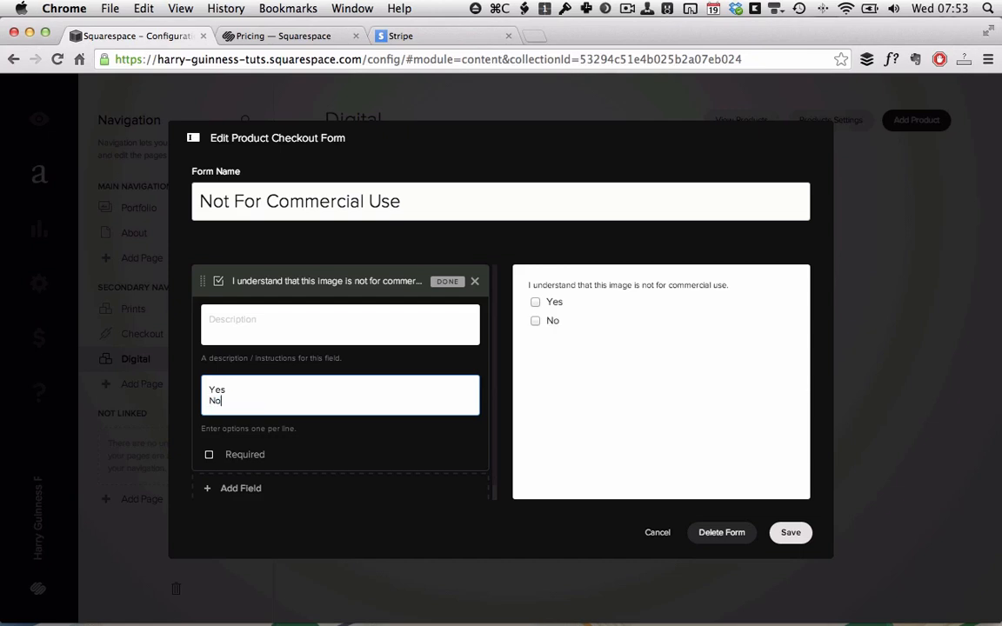
pyautogui.click(209, 454)
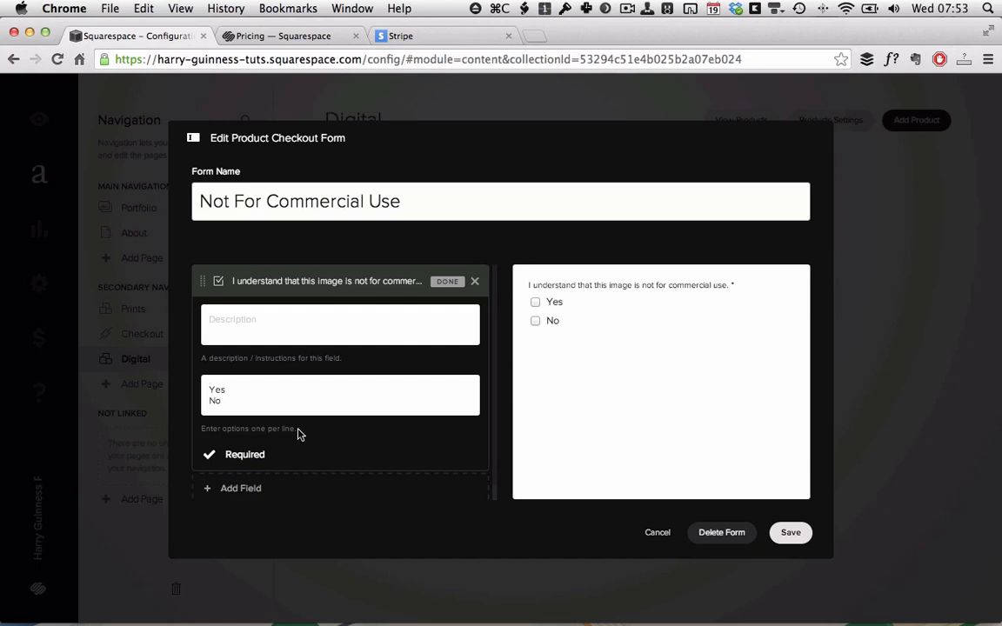
pyautogui.scroll(-1, 299, 436)
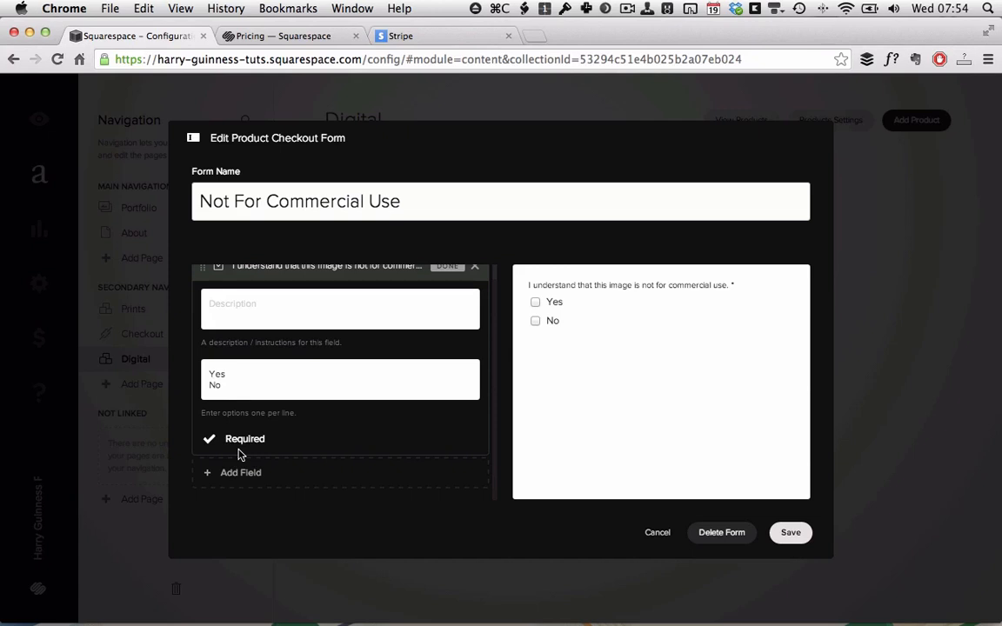
pyautogui.scroll(1, 240, 454)
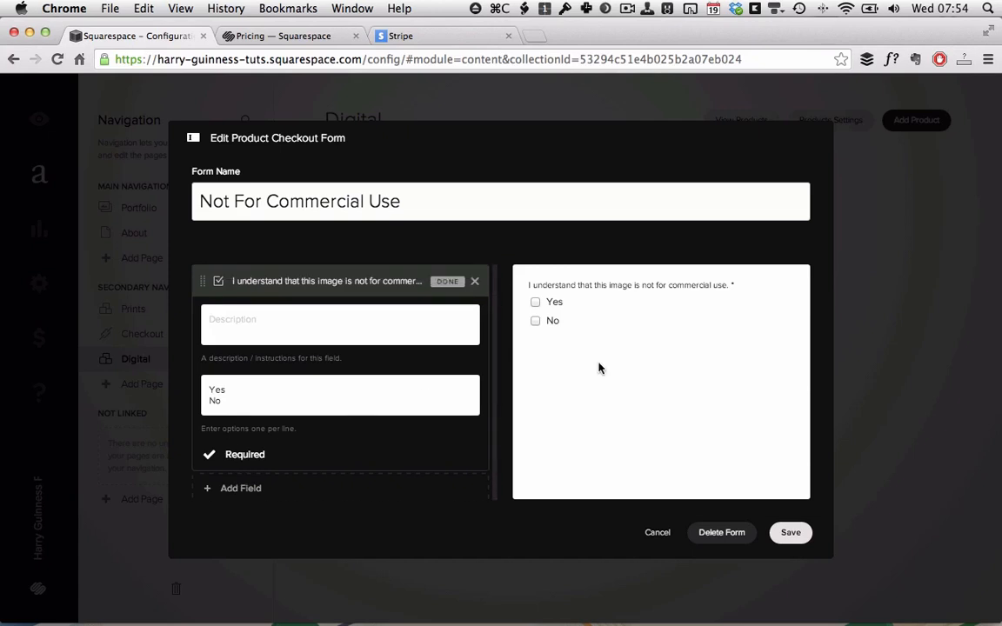
# Save the Not For Commercial Use form and review the product's Options and Item tabs.
pyautogui.click(790, 533)
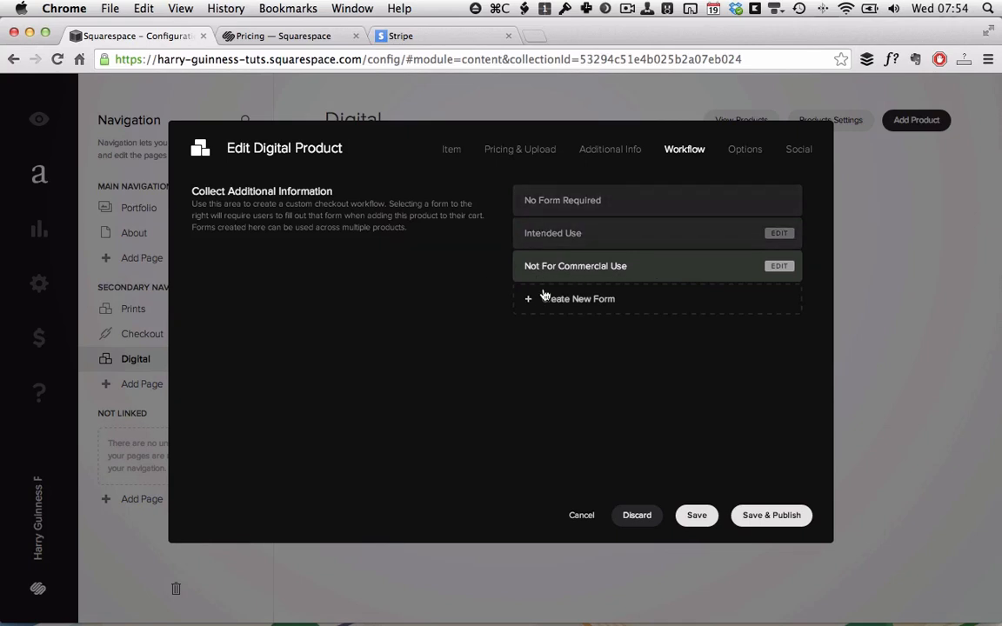
pyautogui.click(744, 155)
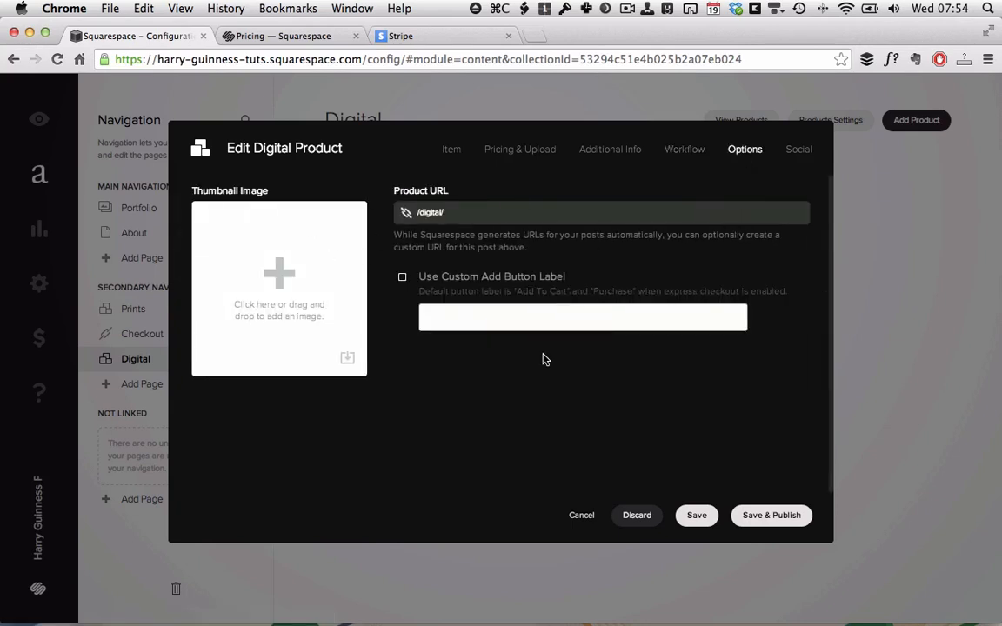
pyautogui.click(452, 149)
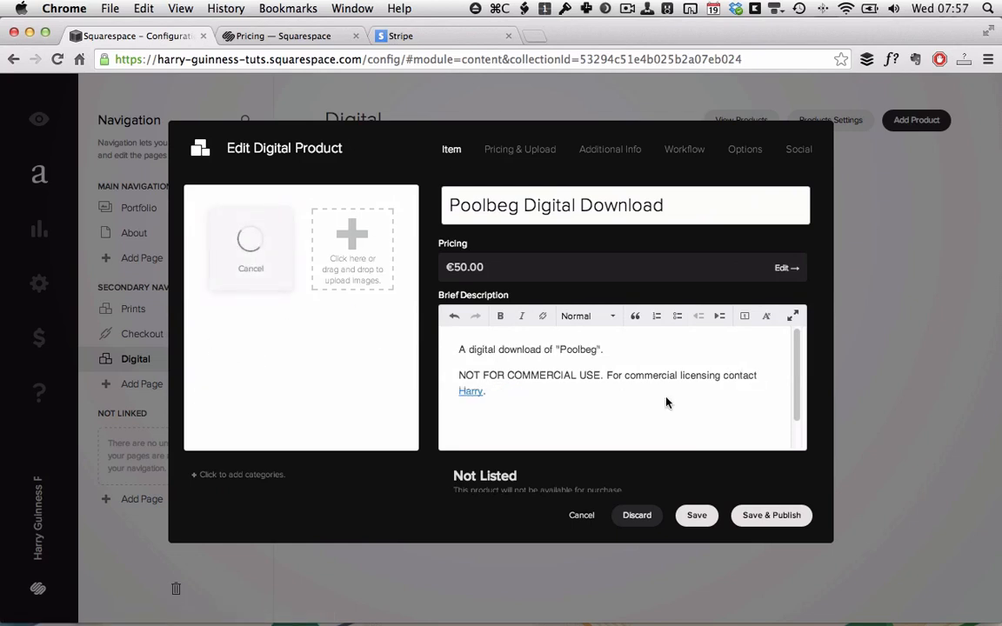
pyautogui.click(509, 150)
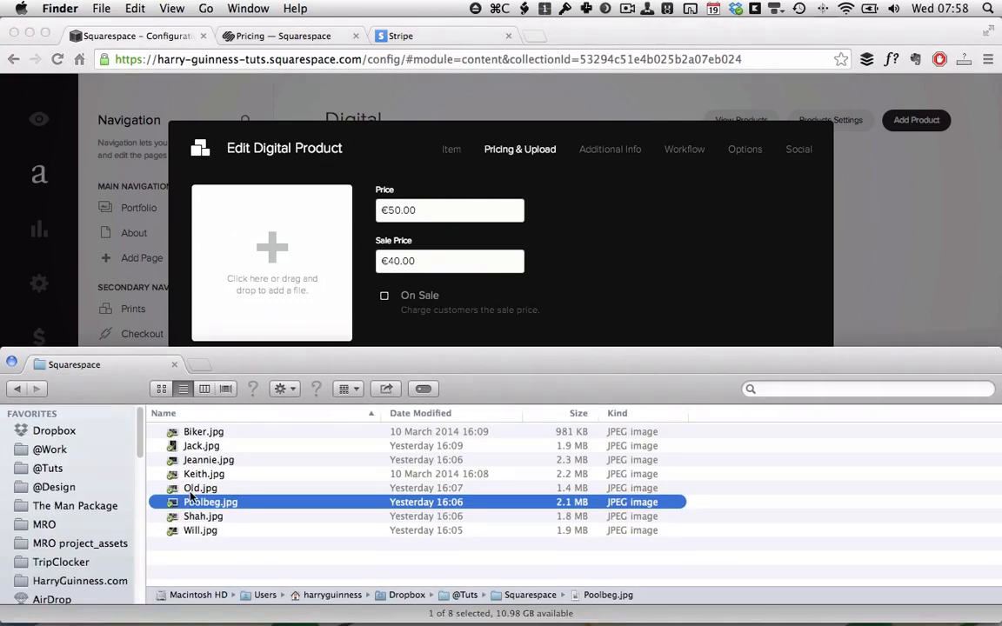
# Upload Poolbeg.jpg from Finder as the download file and save the digital product.
pyautogui.moveTo(202, 509); pyautogui.dragTo(276, 274)
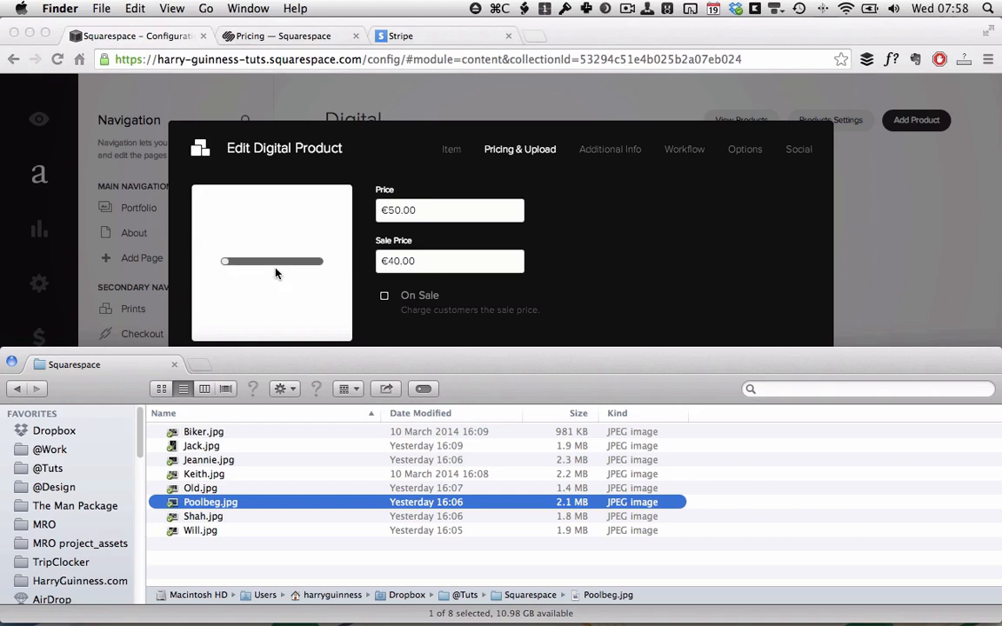
pyautogui.click(694, 226)
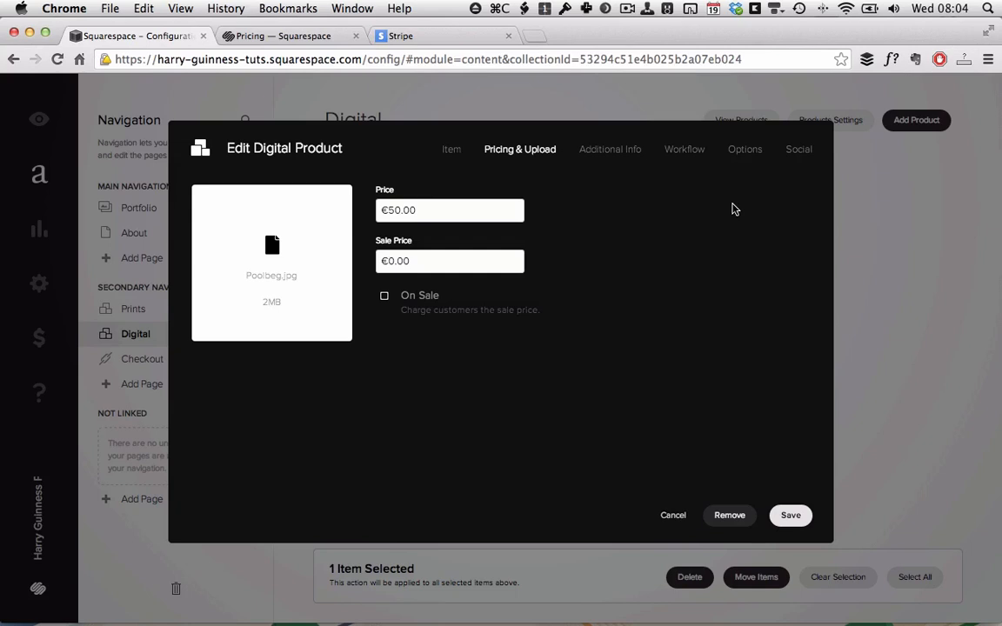
pyautogui.click(789, 516)
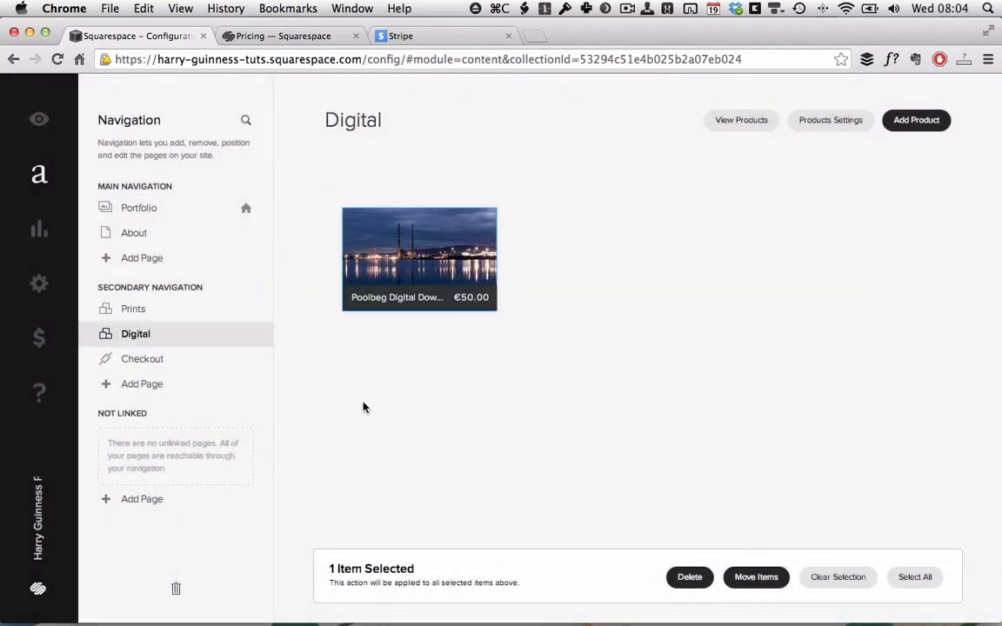
# On the previewed site, add the Poolbeg Digital Download to the cart, answering Yes to non-commercial use, and go to the cart.
pyautogui.click(39, 121)
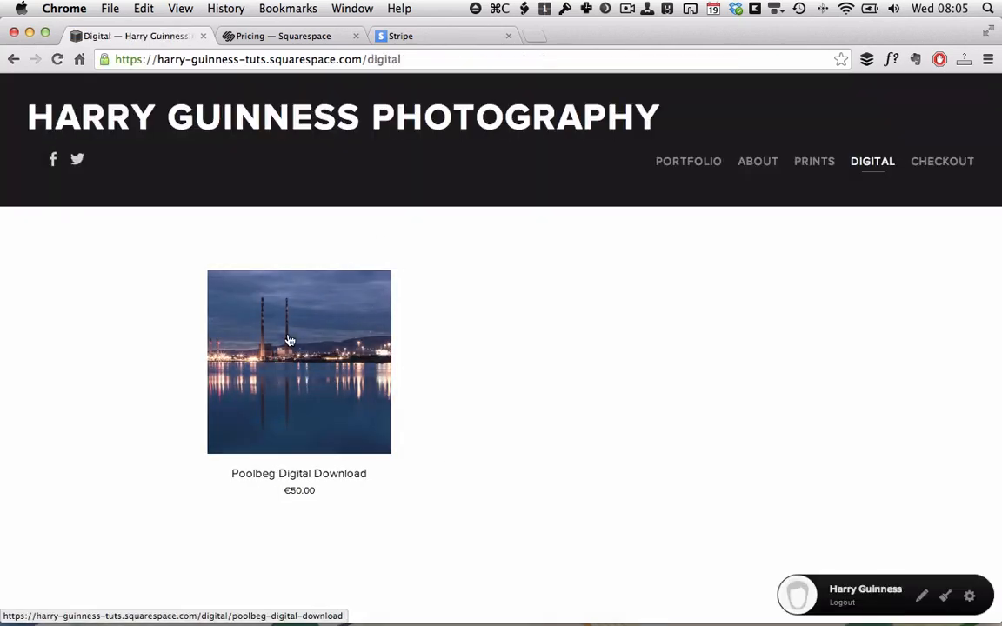
pyautogui.click(321, 388)
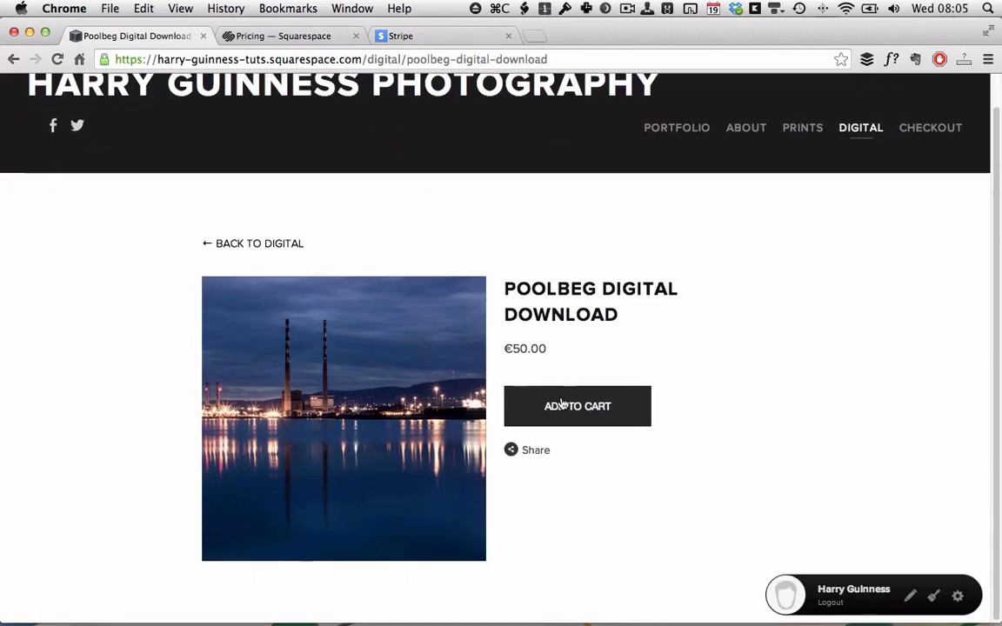
pyautogui.click(561, 404)
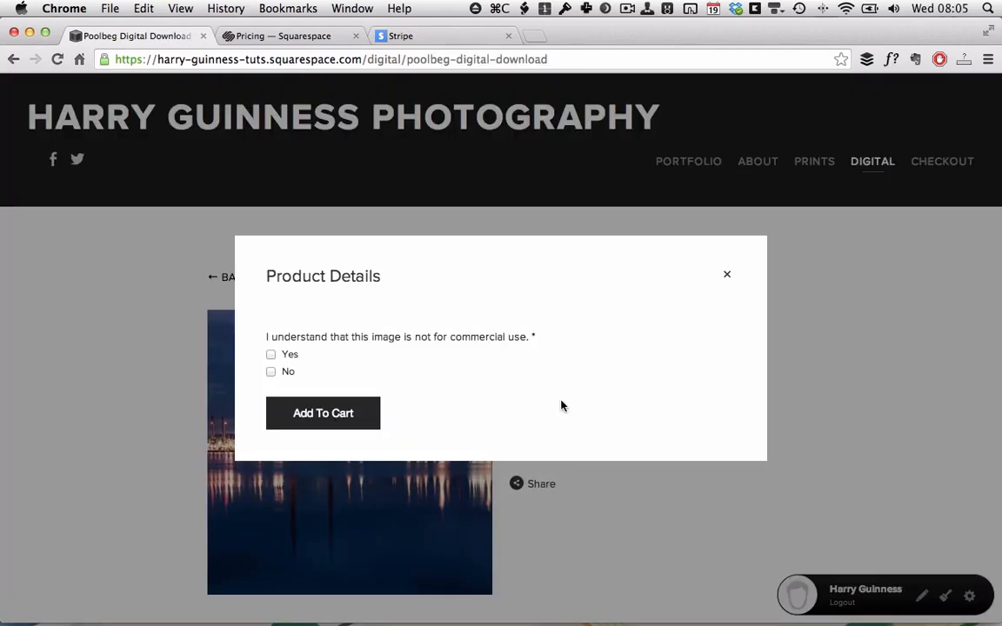
pyautogui.click(270, 356)
pyautogui.click(320, 412)
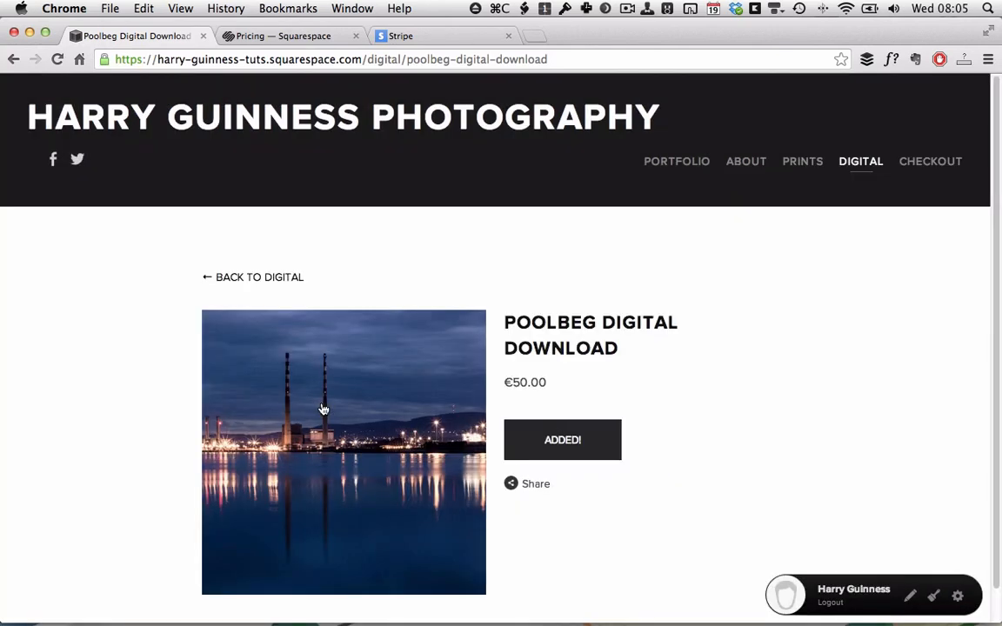
pyautogui.click(916, 162)
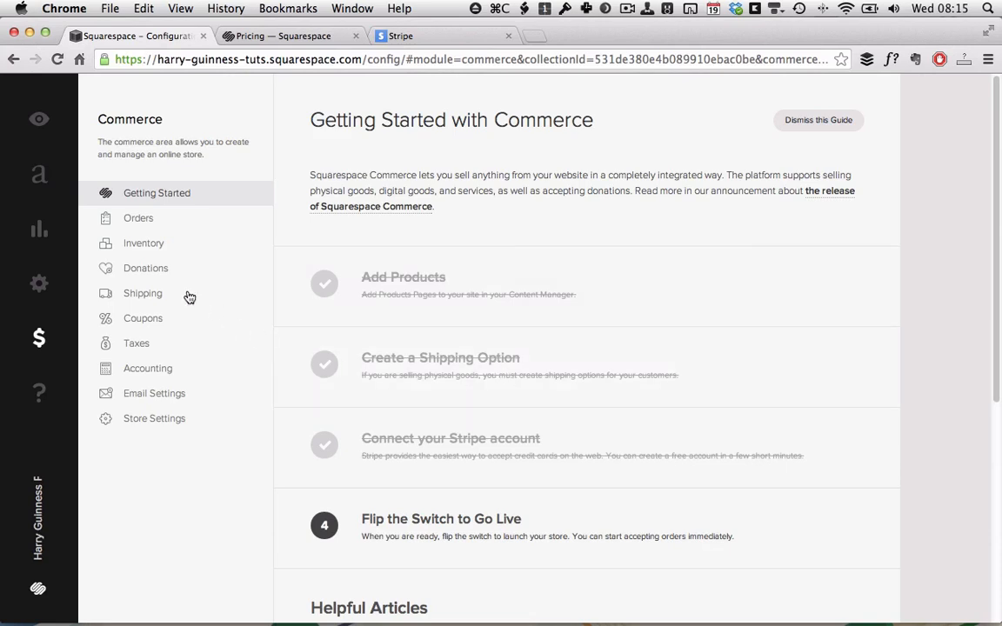
# Create a flat-rate shipping method 'Expediated Shipping' at €20.00 per order plus €15.00 per item.
pyautogui.click(146, 295)
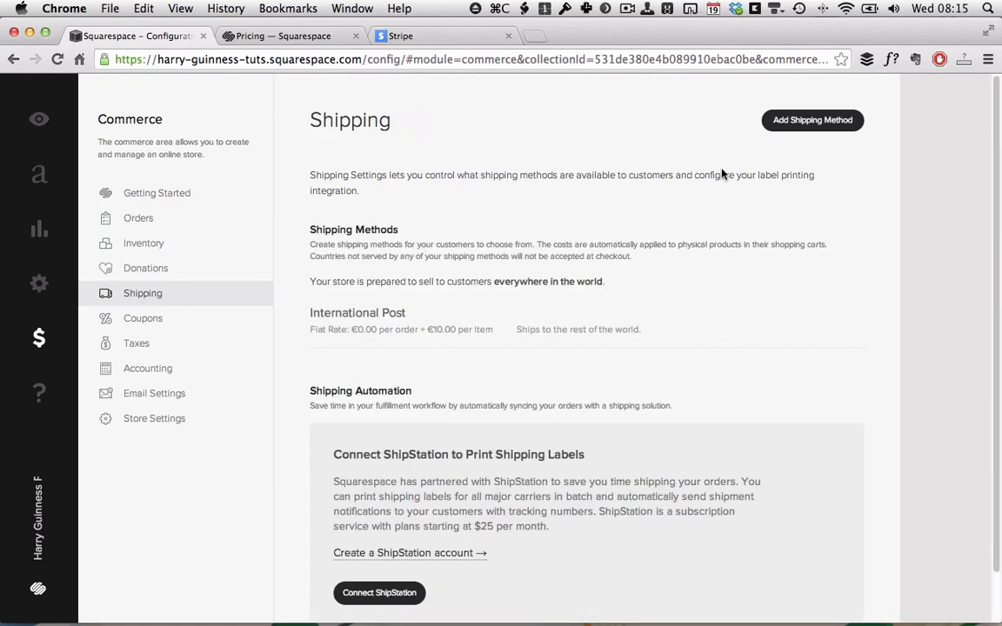
pyautogui.click(805, 122)
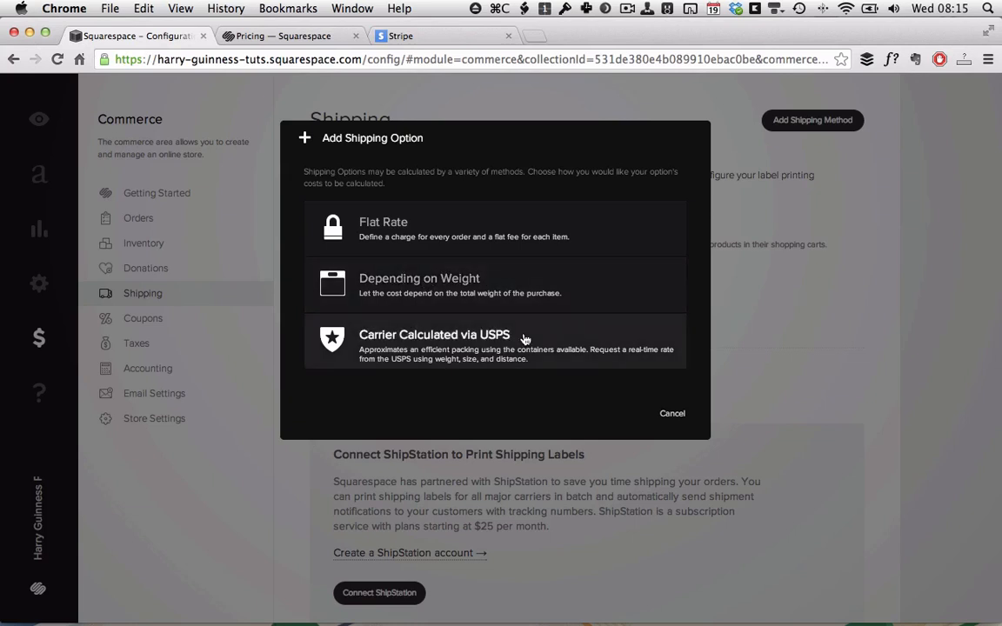
pyautogui.click(387, 225)
pyautogui.write('Expedia')
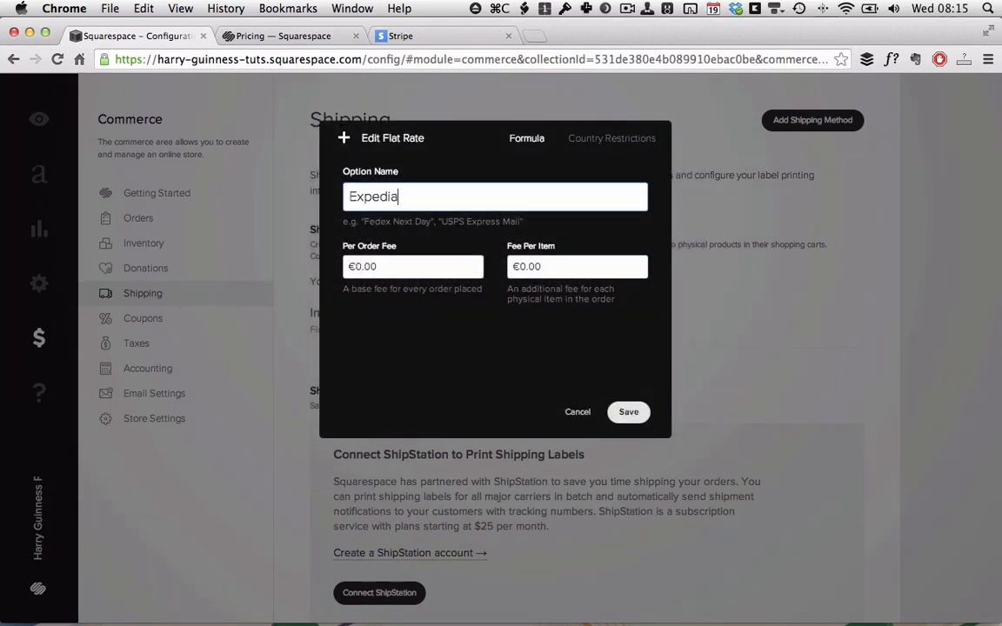
pyautogui.write('ted Shipping')
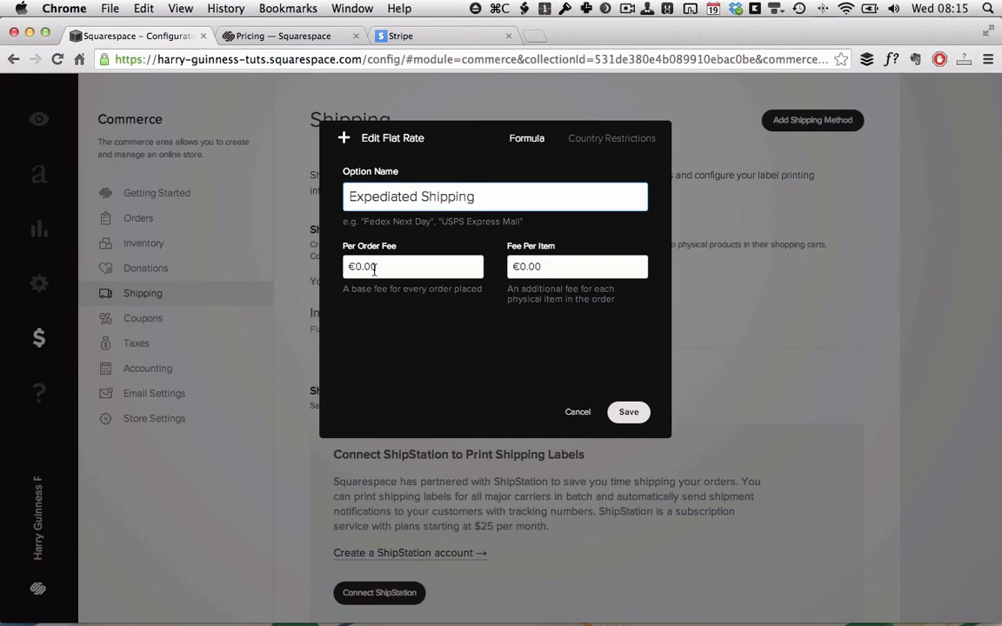
pyautogui.click(374, 270)
pyautogui.write('20')
pyautogui.click(539, 268)
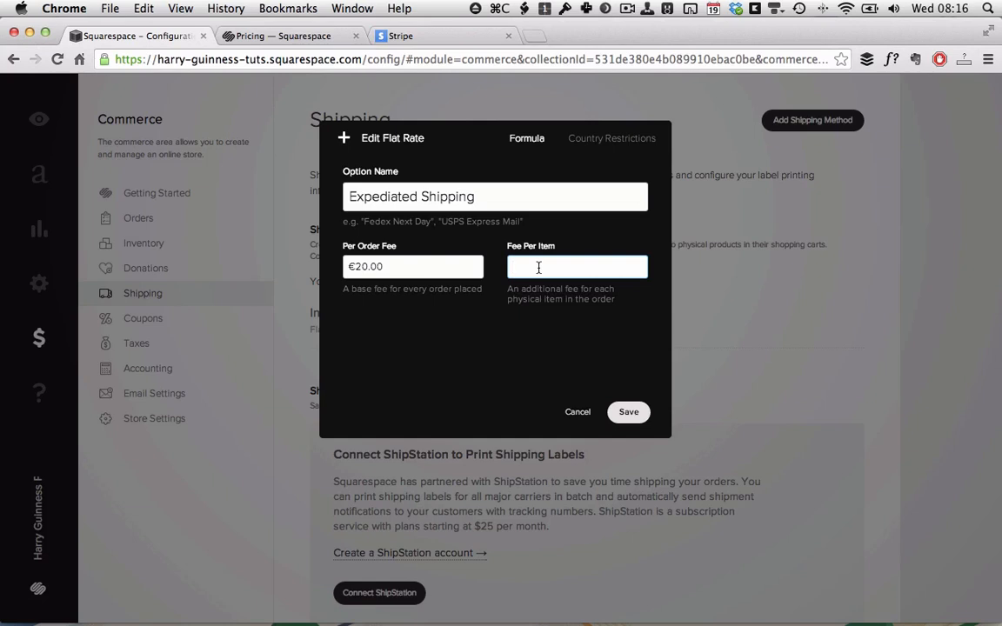
# Allow Ireland and the rest of the world as destinations, and save the shipping option.
pyautogui.click(615, 139)
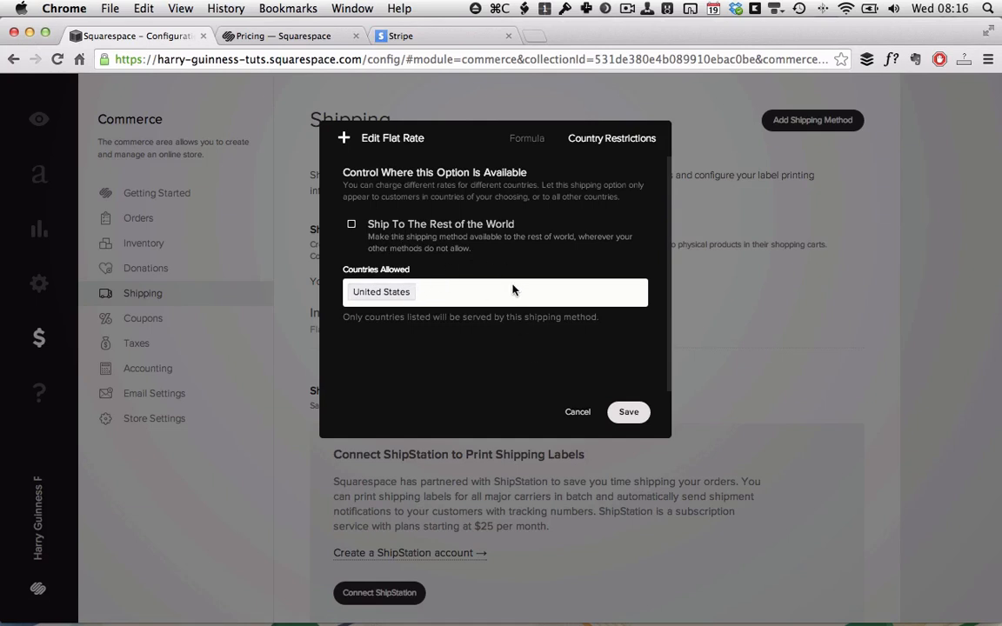
pyautogui.click(490, 296)
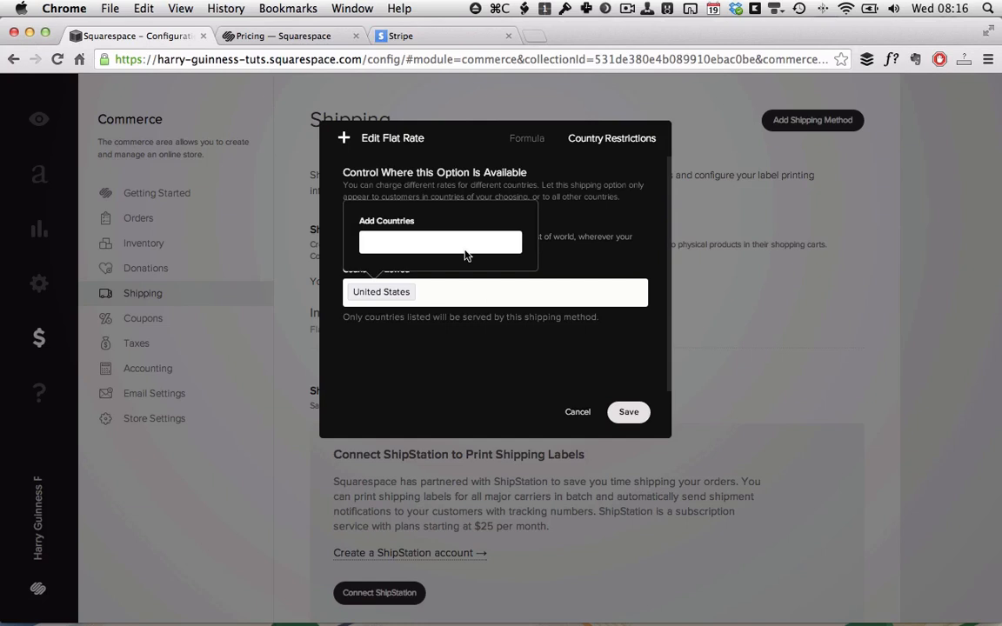
pyautogui.write('Irel')
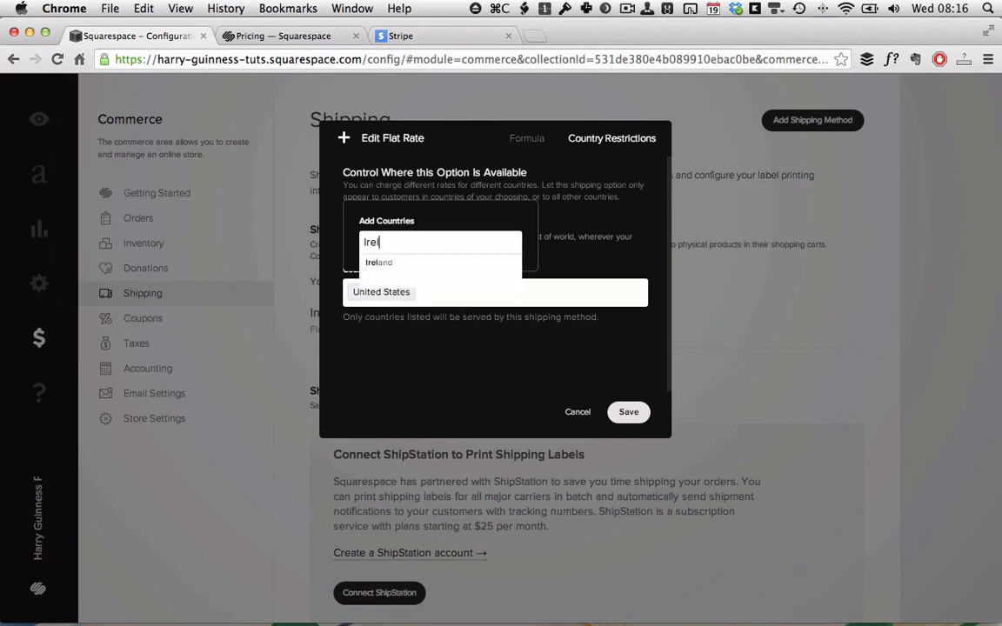
pyautogui.click(391, 263)
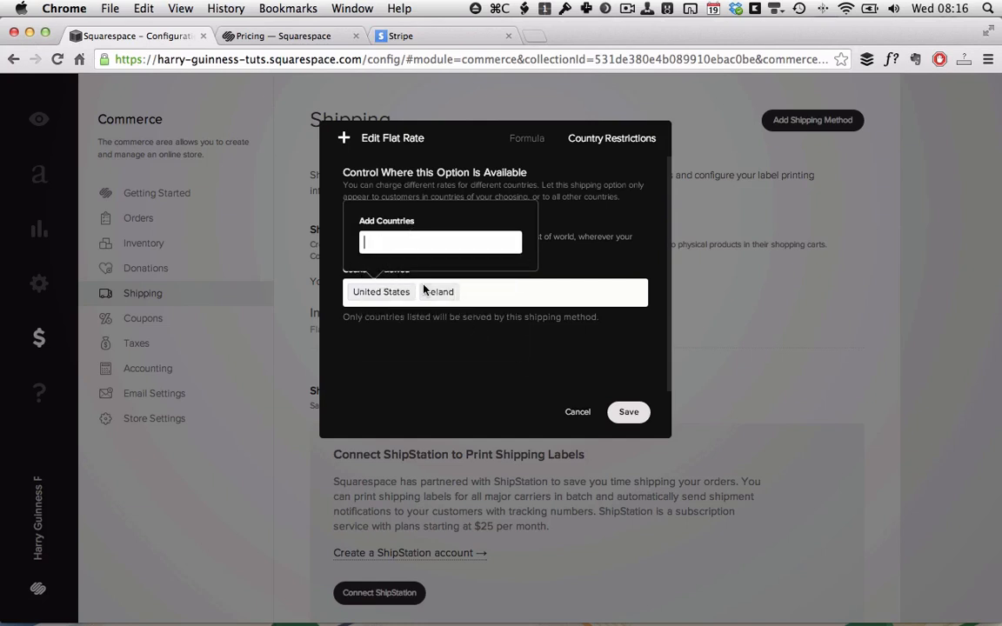
pyautogui.click(522, 243)
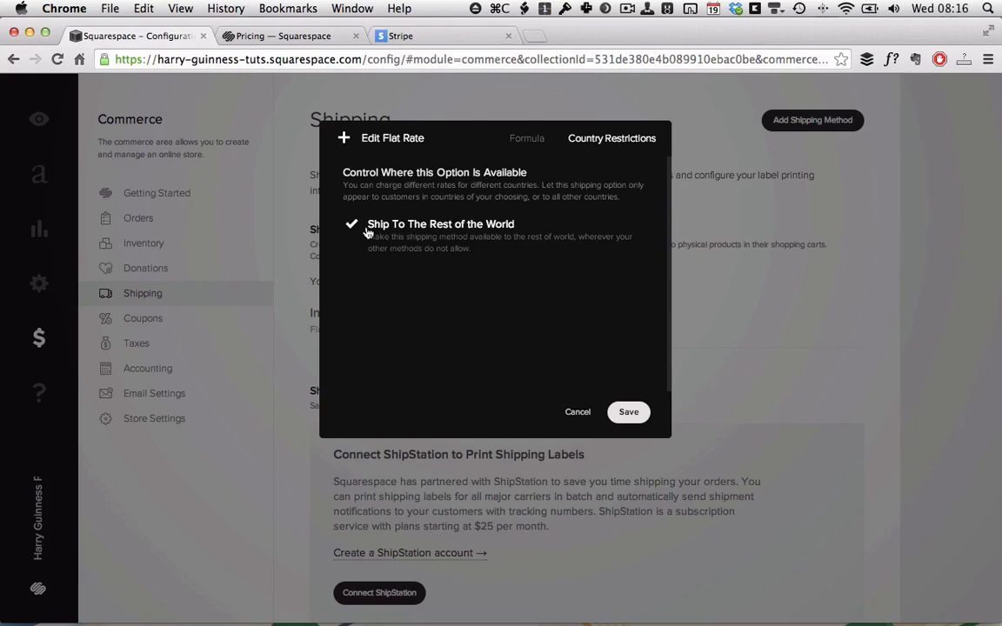
pyautogui.click(629, 414)
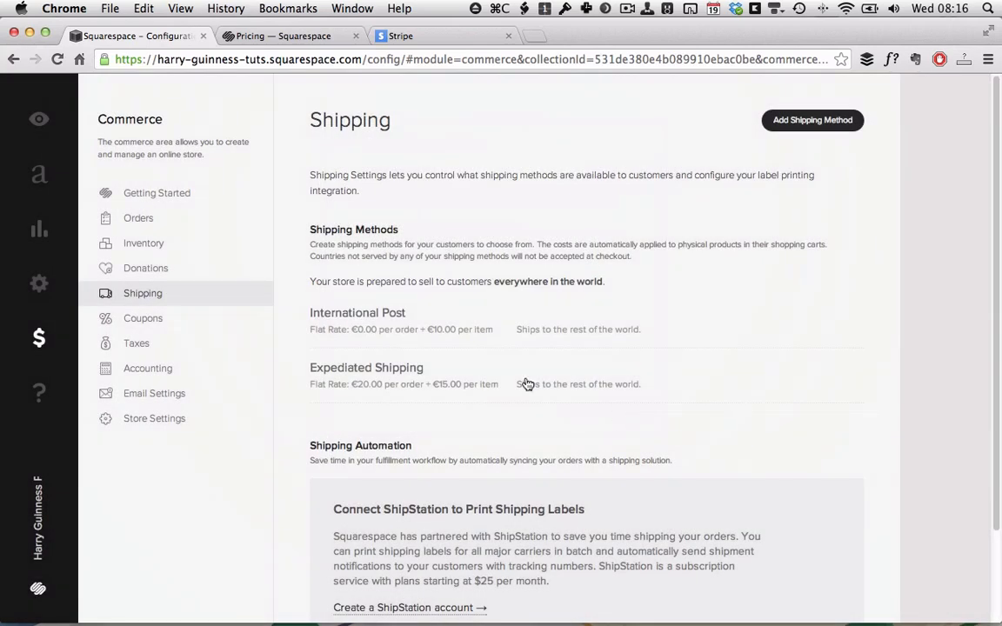
# On the previewed site, add the Will print from Prints to the cart and proceed to checkout.
pyautogui.click(36, 121)
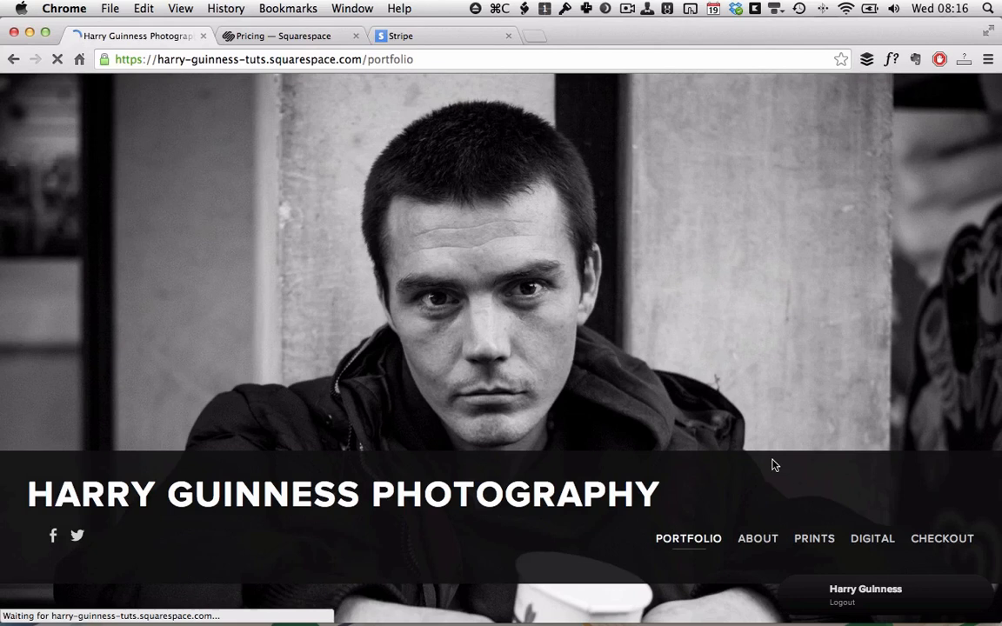
pyautogui.click(822, 541)
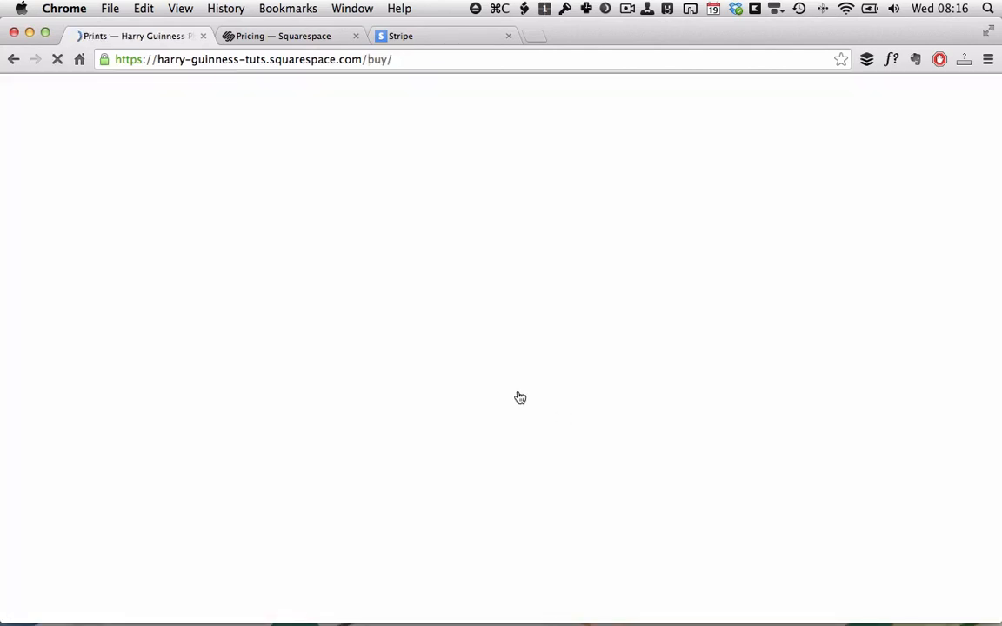
pyautogui.click(501, 387)
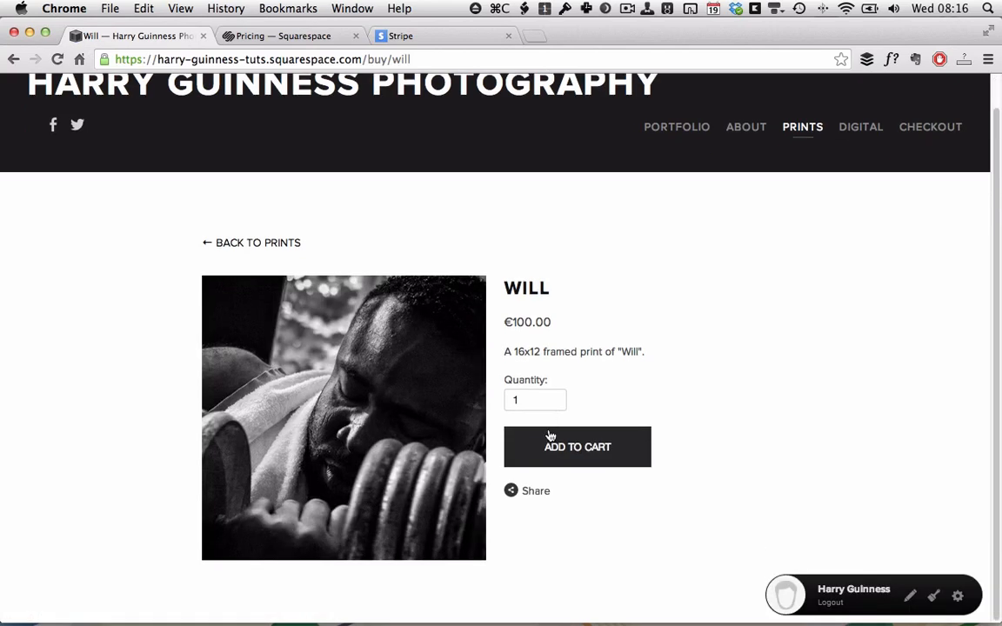
pyautogui.click(565, 447)
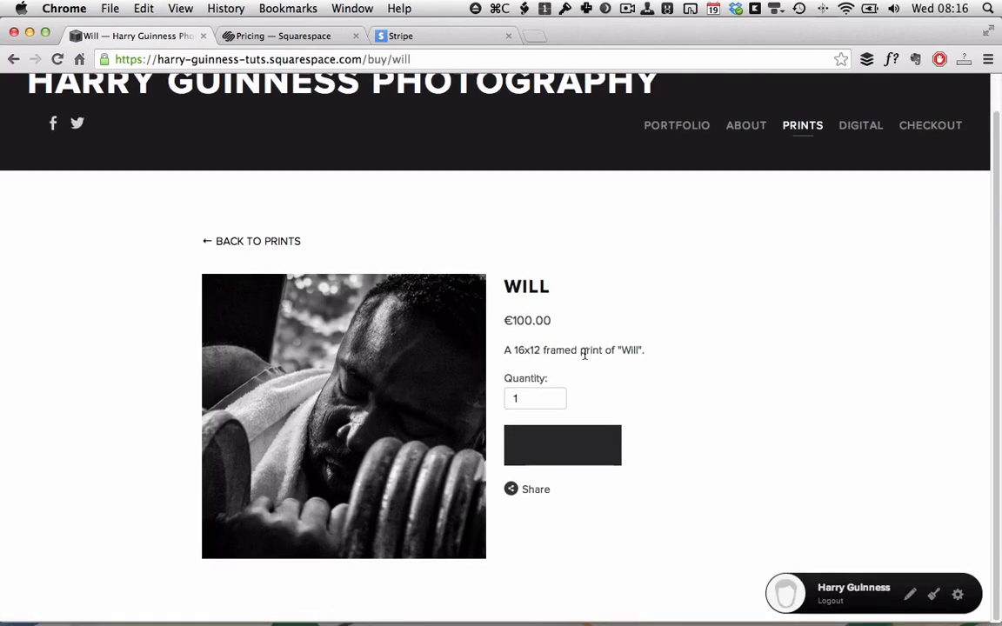
pyautogui.click(919, 135)
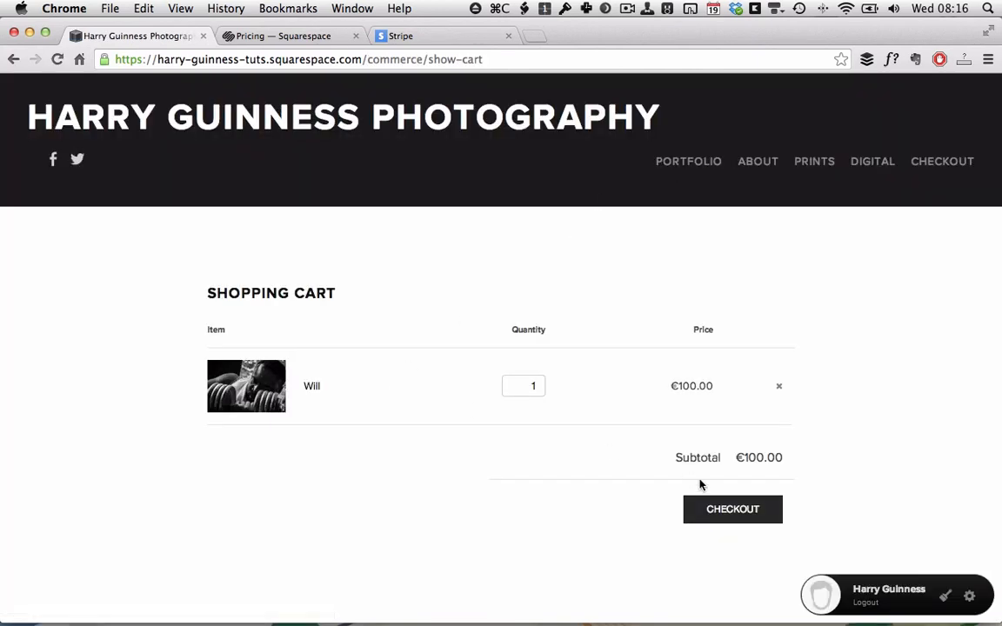
pyautogui.click(735, 509)
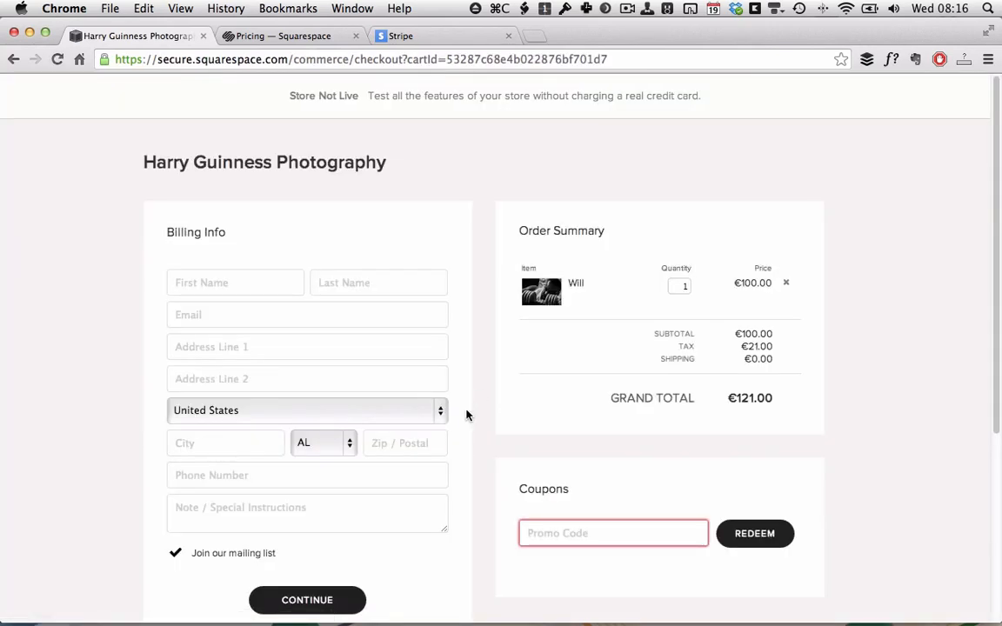
# Fill the billing form from the first saved address suggestion.
pyautogui.scroll(-2, 416, 427)
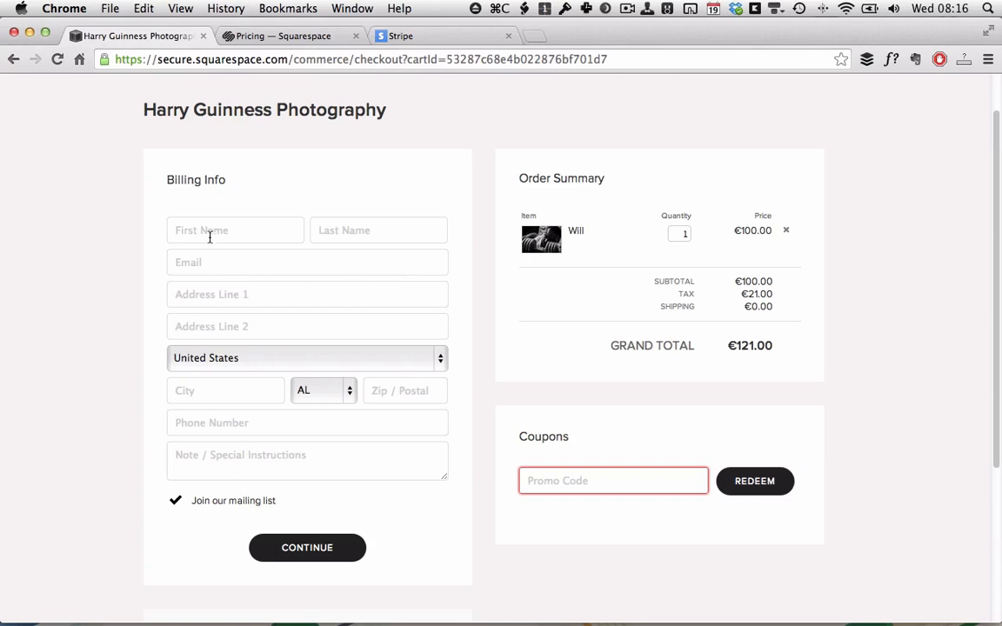
pyautogui.scroll(-1, 211, 236)
pyautogui.click(225, 206)
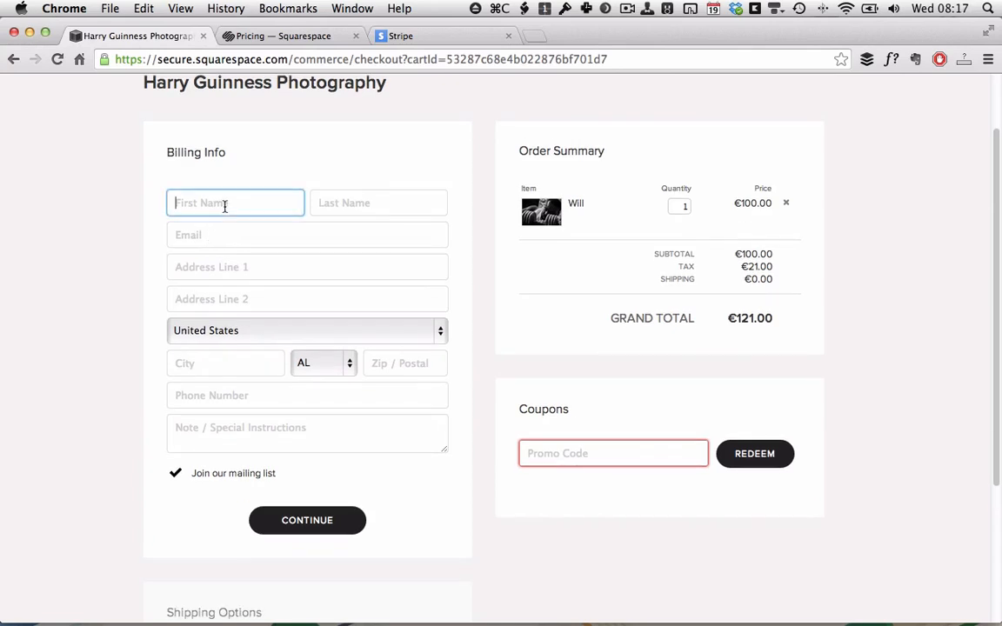
pyautogui.write('H')
pyautogui.press('Down')
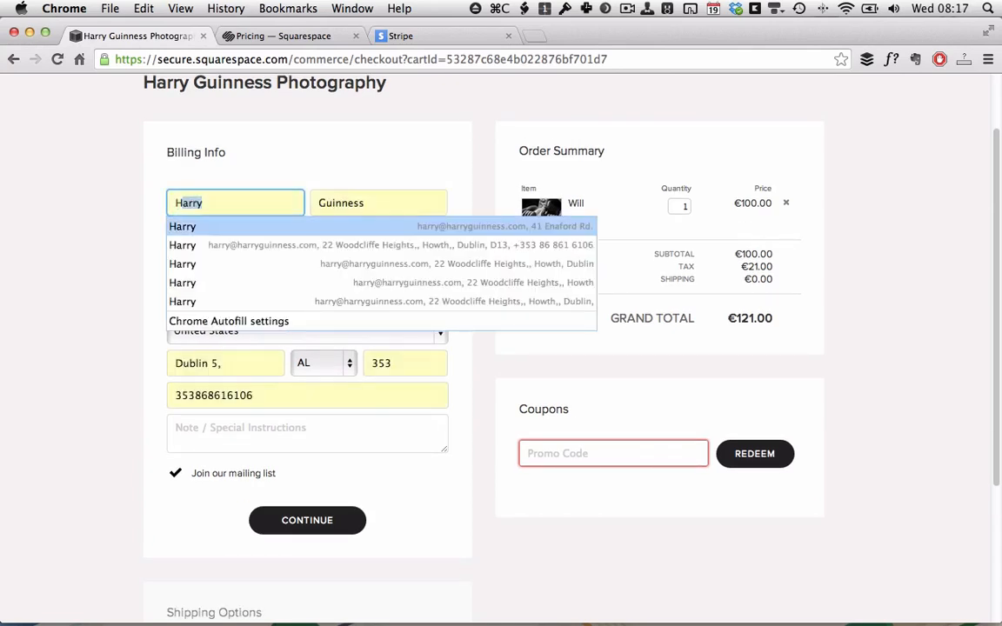
pyautogui.press('Down')
pyautogui.press('Up')
pyautogui.press('Return')
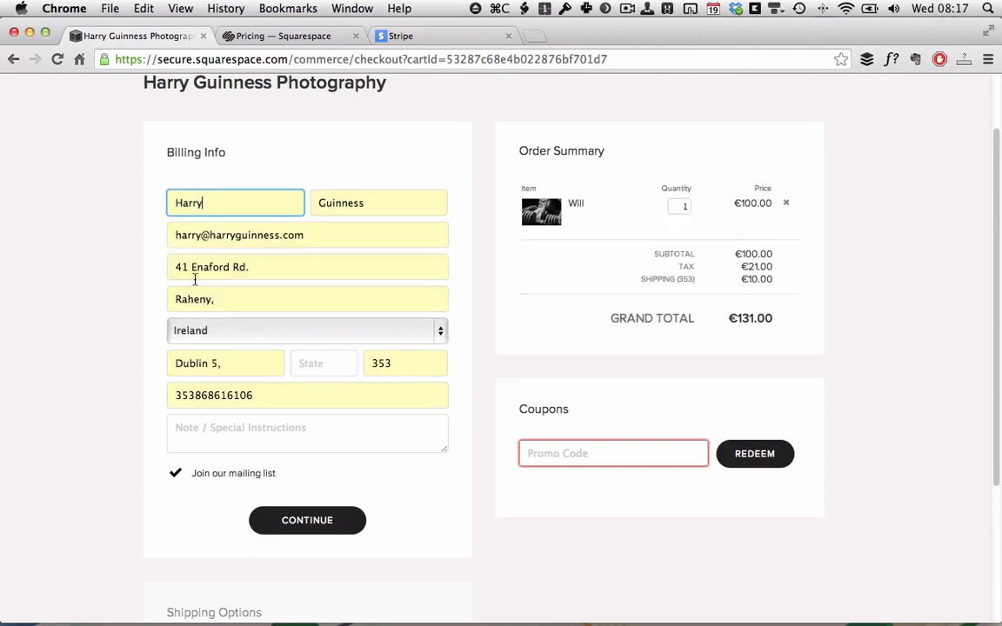
pyautogui.scroll(-3, 313, 309)
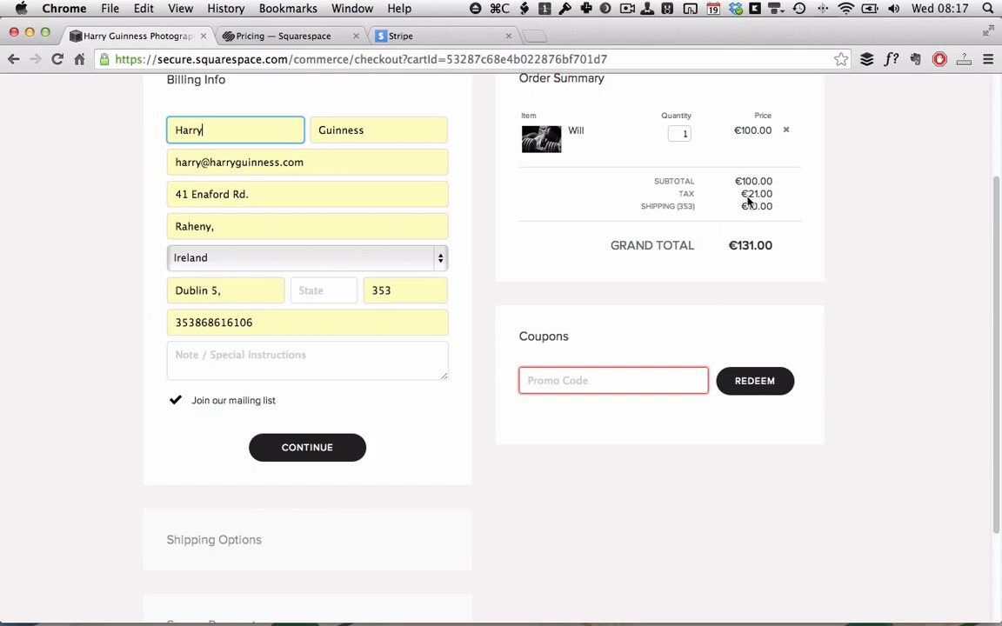
pyautogui.scroll(3, 753, 193)
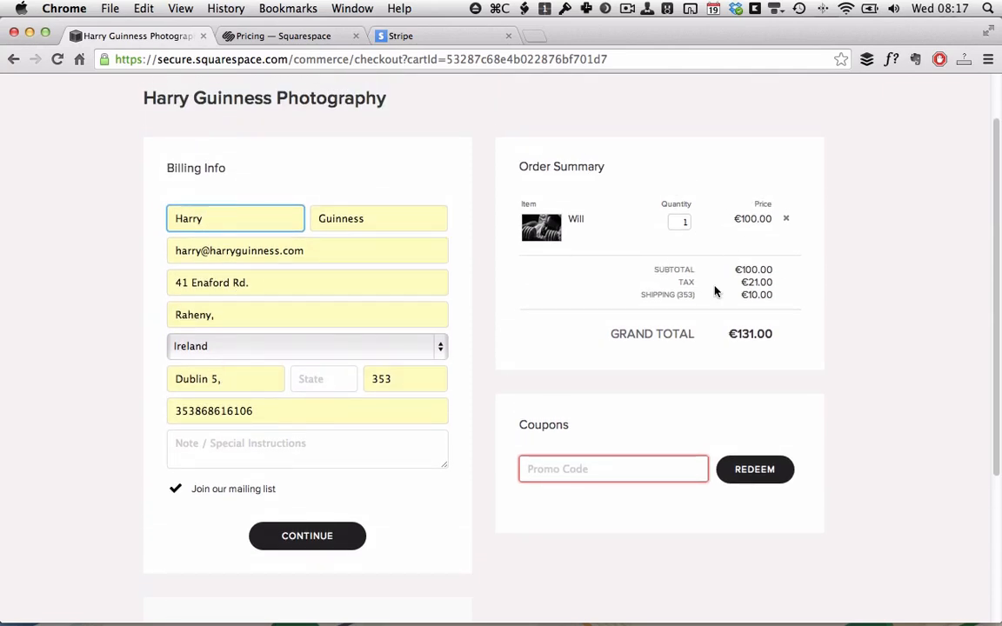
# Switch the billing country to Israel to see tax drop to €0, then back to Ireland.
pyautogui.click(280, 347)
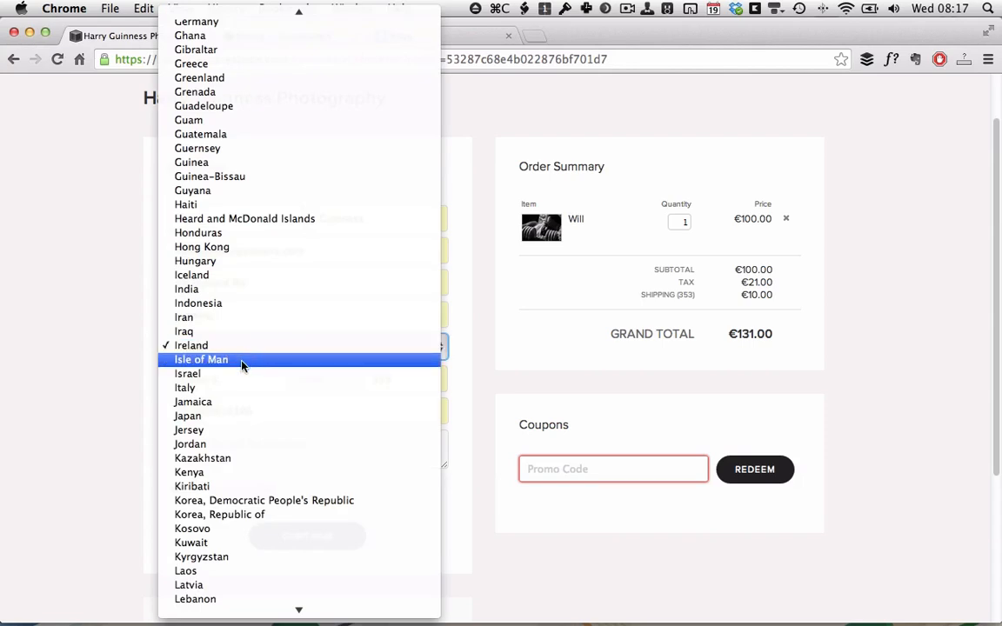
pyautogui.click(222, 374)
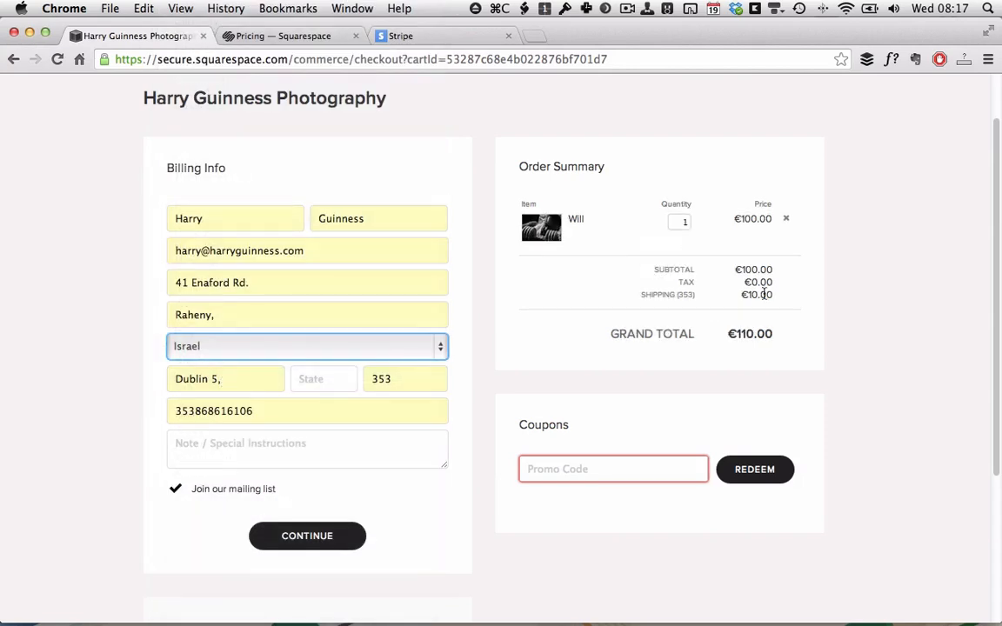
pyautogui.click(216, 348)
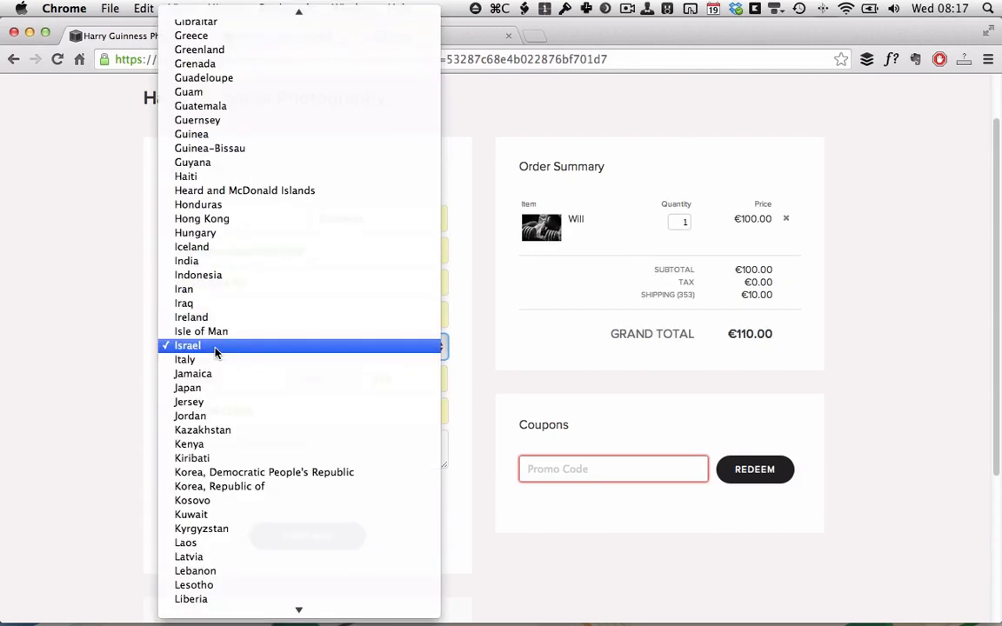
pyautogui.click(187, 316)
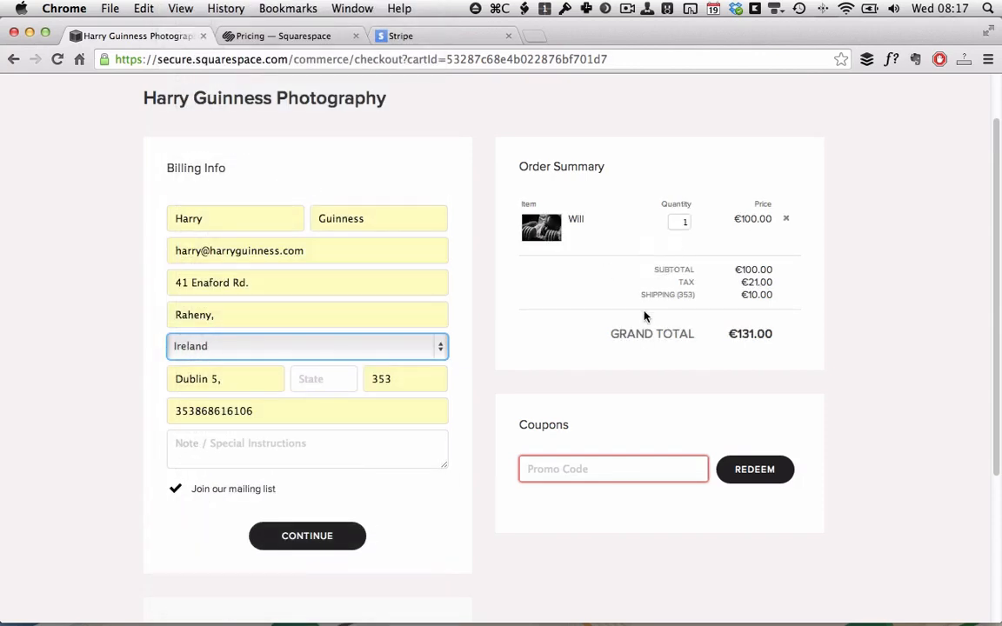
# Confirm billing, compare Expedited Shipping, then choose International Post at €10 and continue to payment.
pyautogui.scroll(-5, 644, 317)
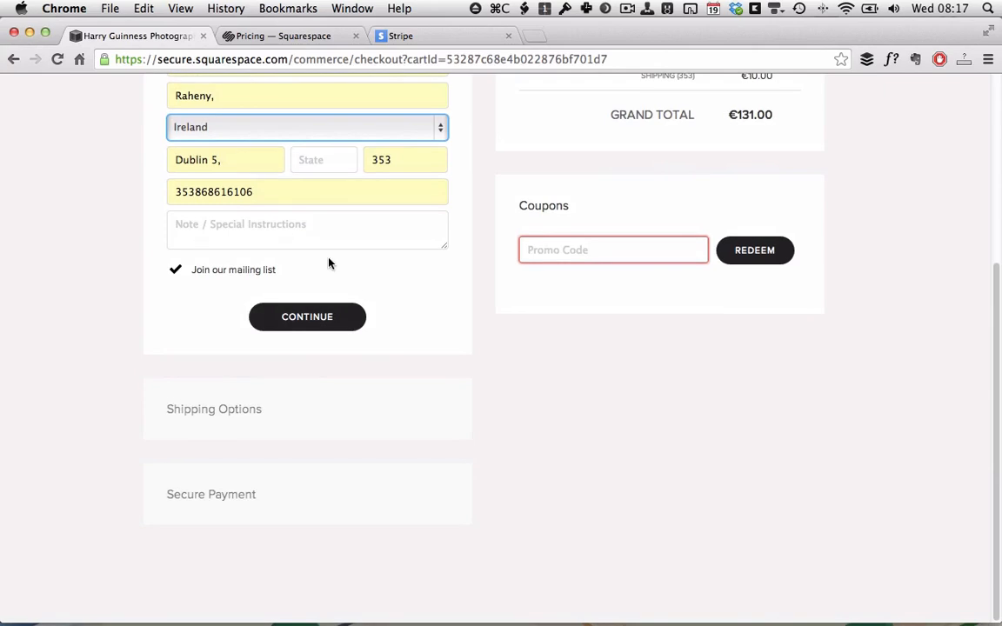
pyautogui.click(306, 317)
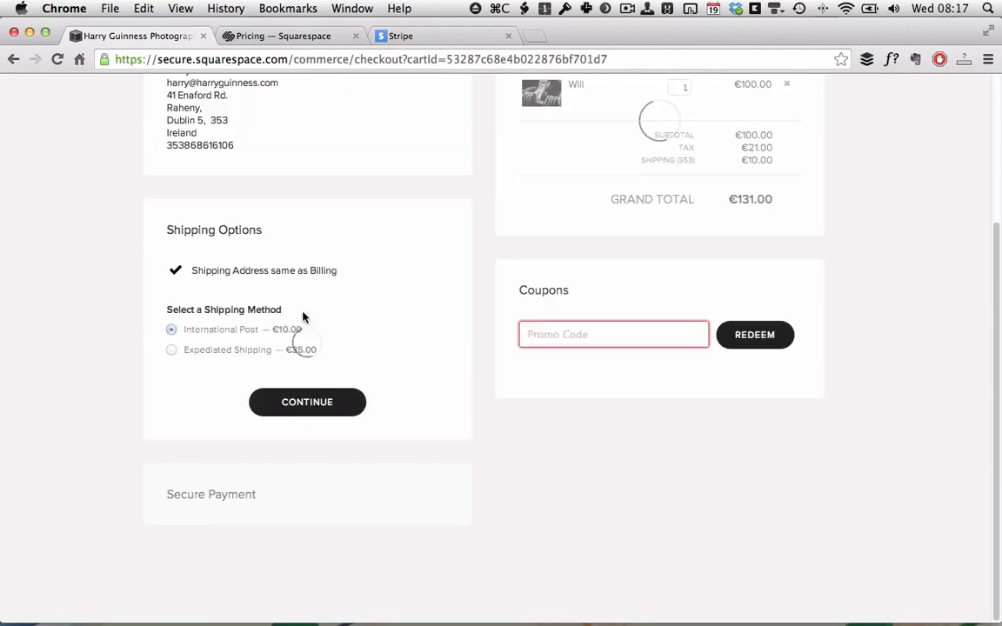
pyautogui.scroll(1, 302, 319)
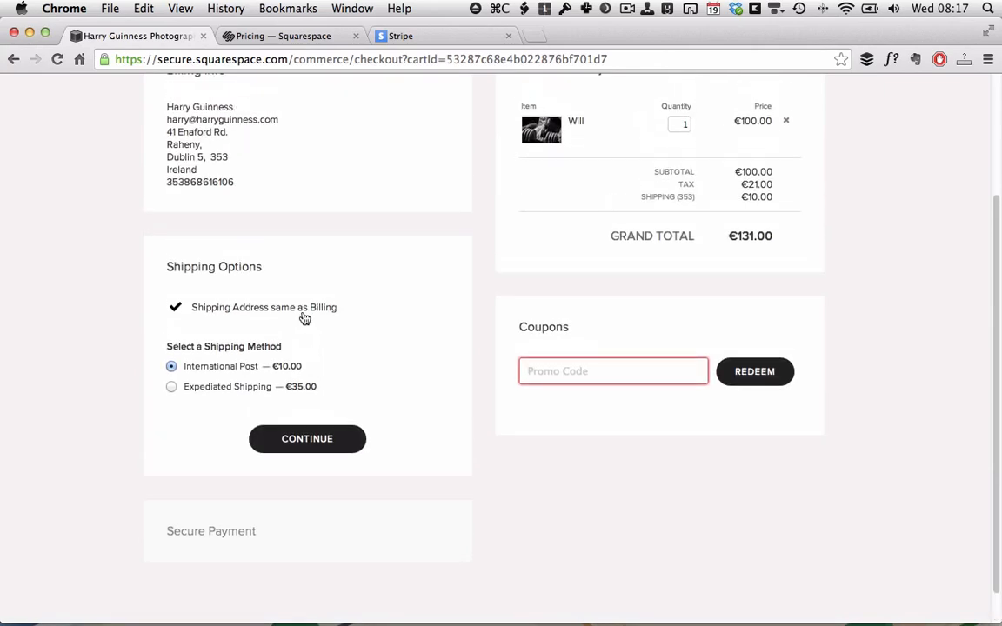
pyautogui.scroll(1, 212, 351)
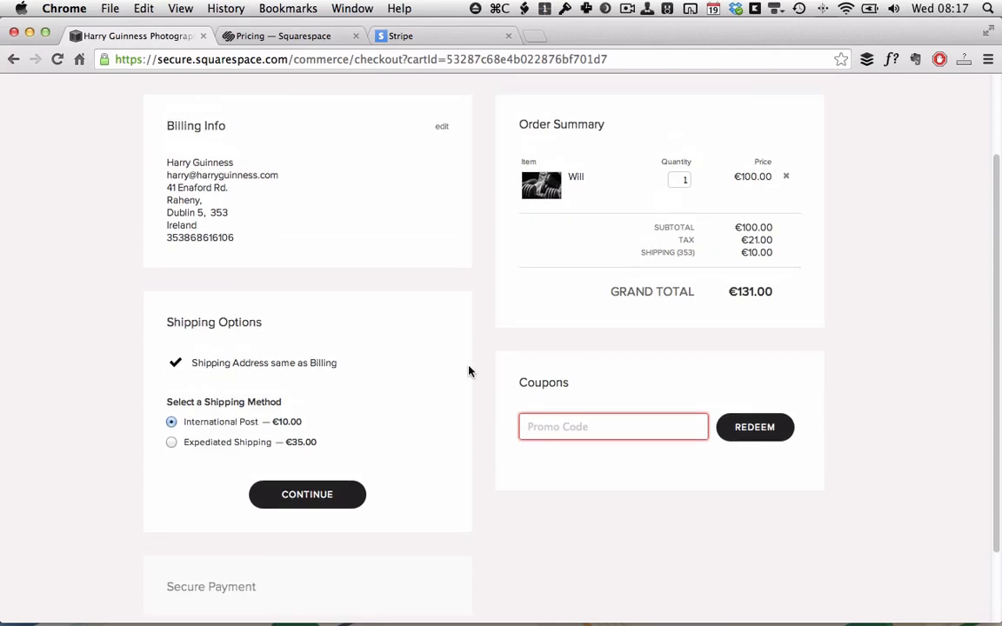
pyautogui.click(172, 445)
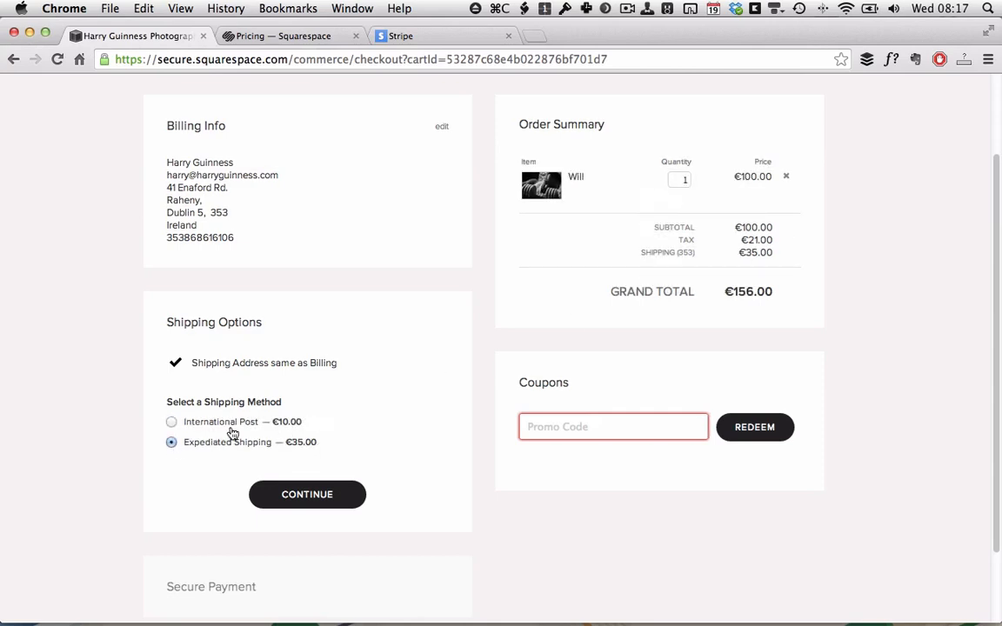
pyautogui.click(172, 422)
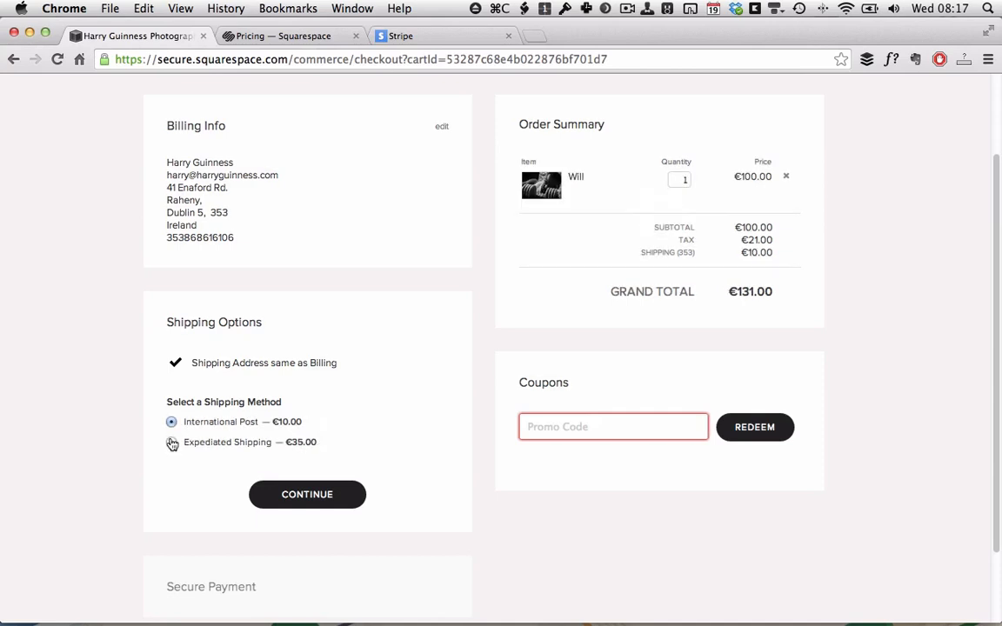
pyautogui.click(350, 496)
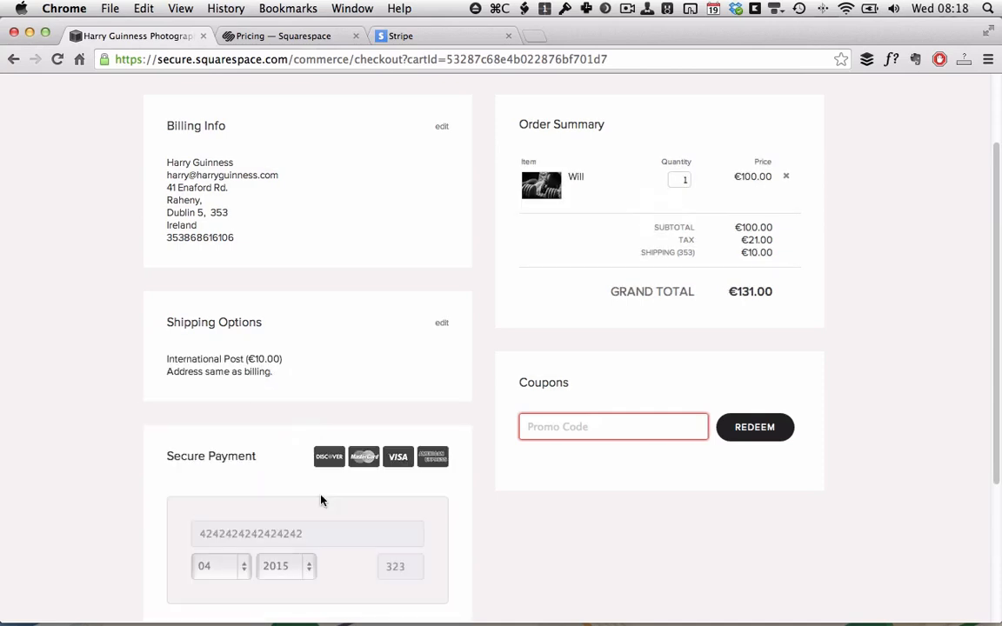
pyautogui.scroll(-3, 322, 498)
pyautogui.scroll(-1, 327, 409)
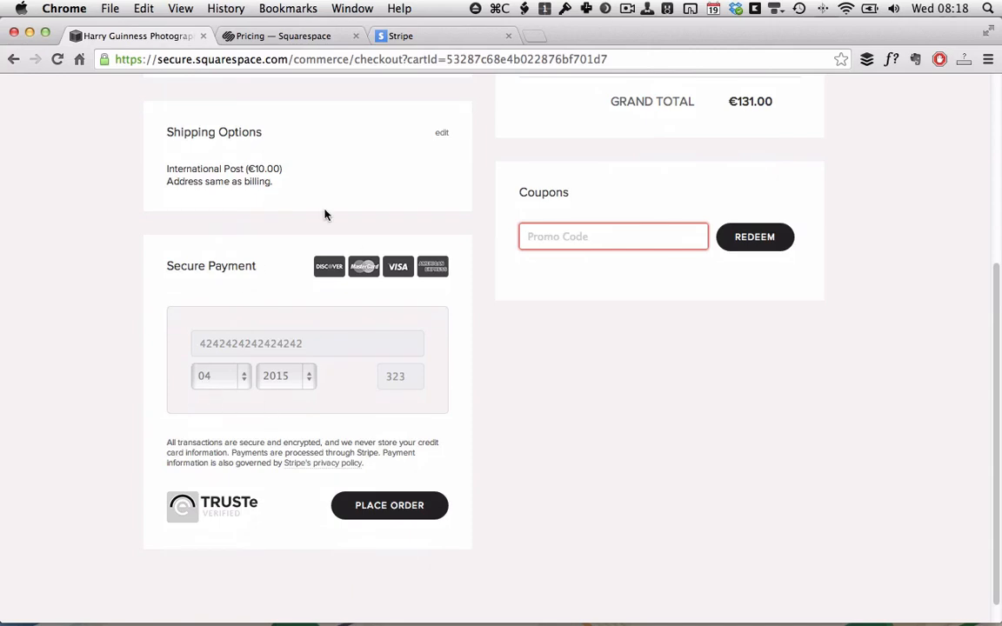
pyautogui.scroll(-1, 336, 355)
pyautogui.scroll(5, 336, 357)
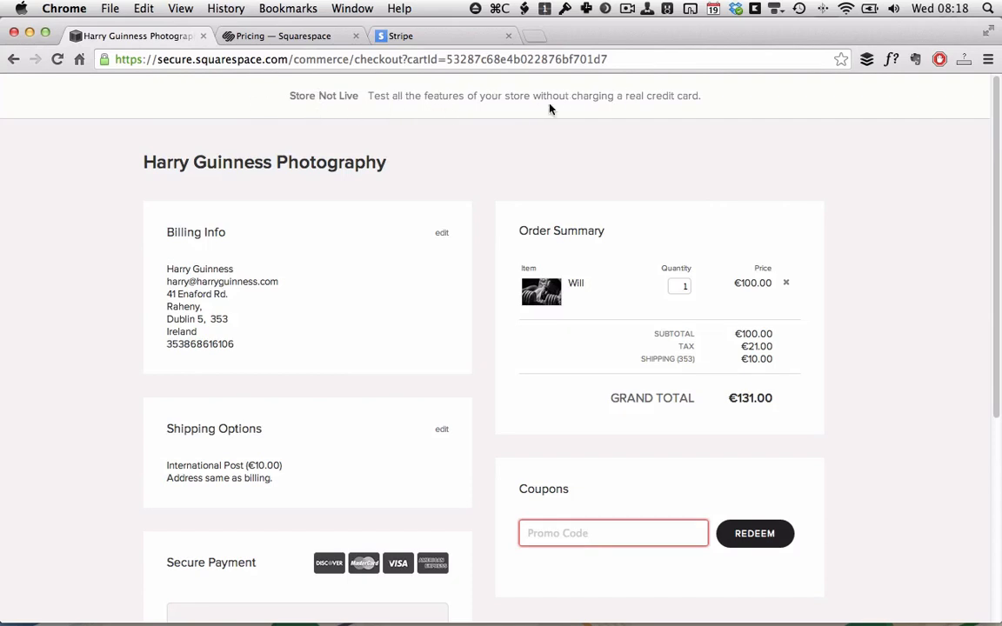
pyautogui.scroll(-5, 666, 101)
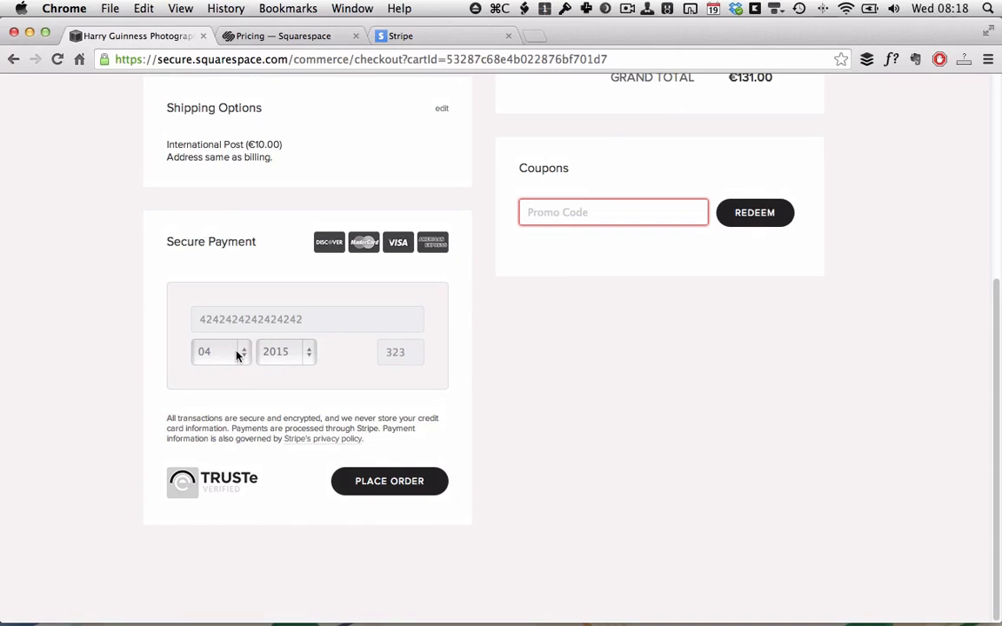
# Place the €131 test order, return to the photography storefront, and open the site configuration.
pyautogui.click(405, 488)
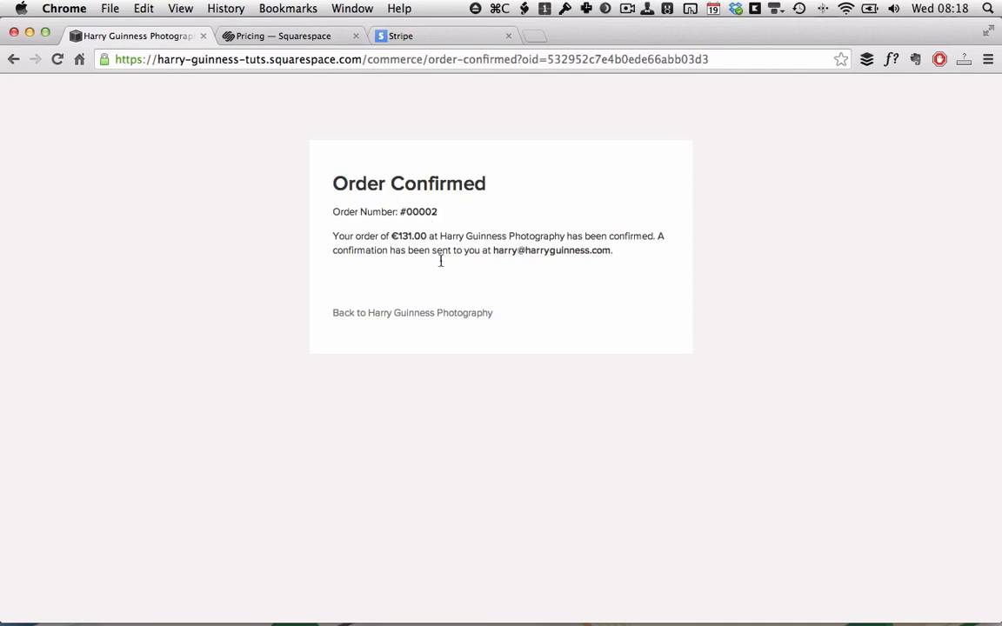
pyautogui.click(407, 318)
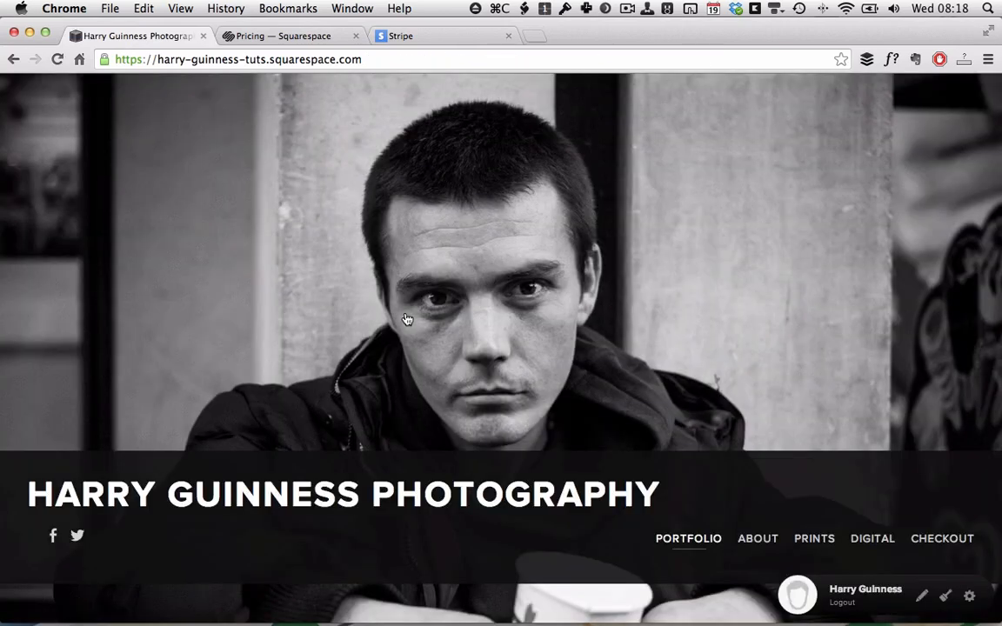
pyautogui.click(969, 596)
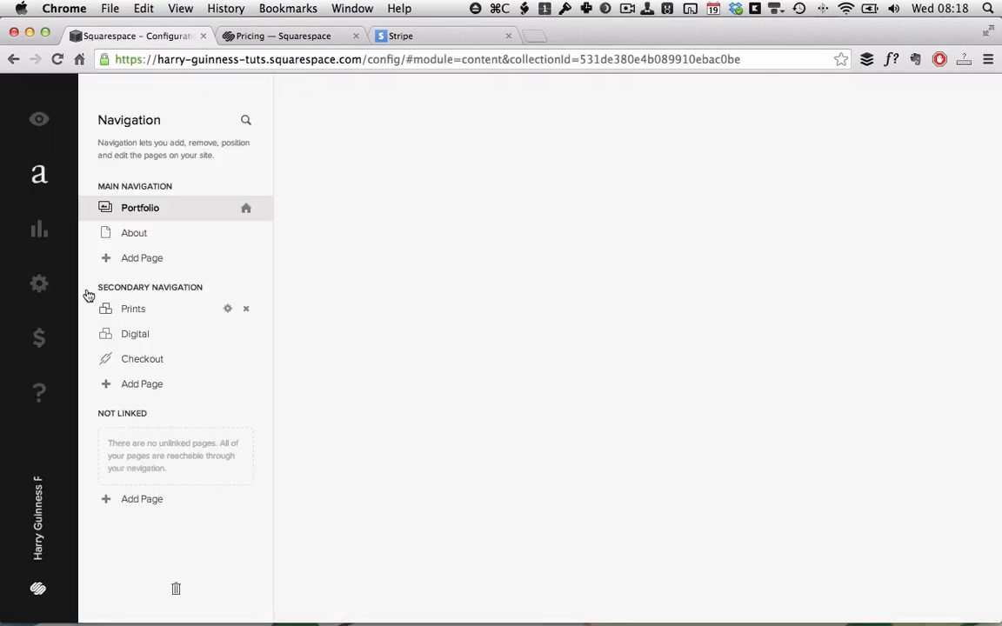
# Open Commerce Orders and view, then close, the €131 test order's summary.
pyautogui.click(39, 342)
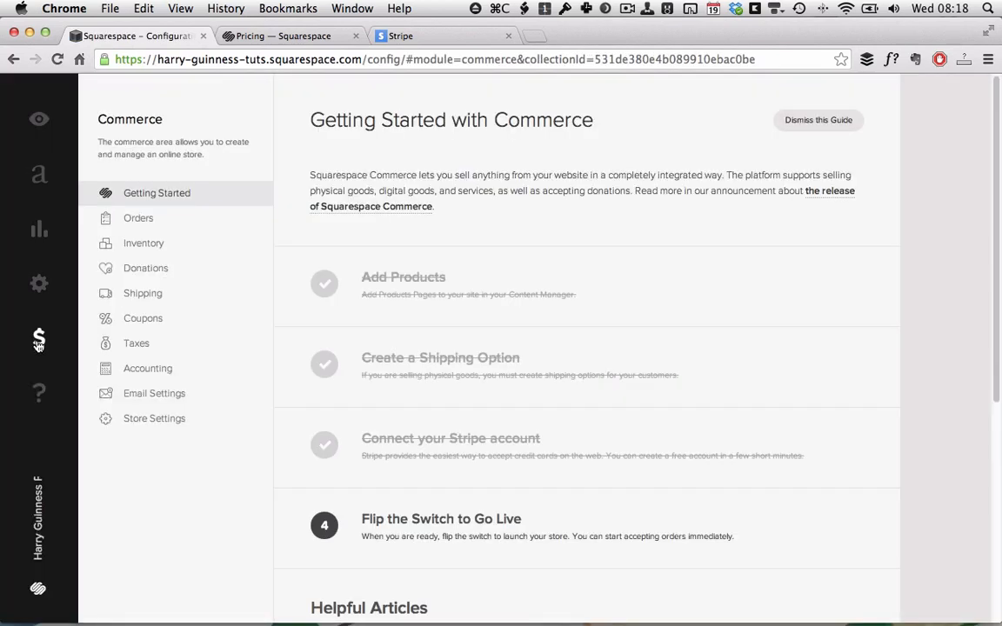
pyautogui.click(150, 223)
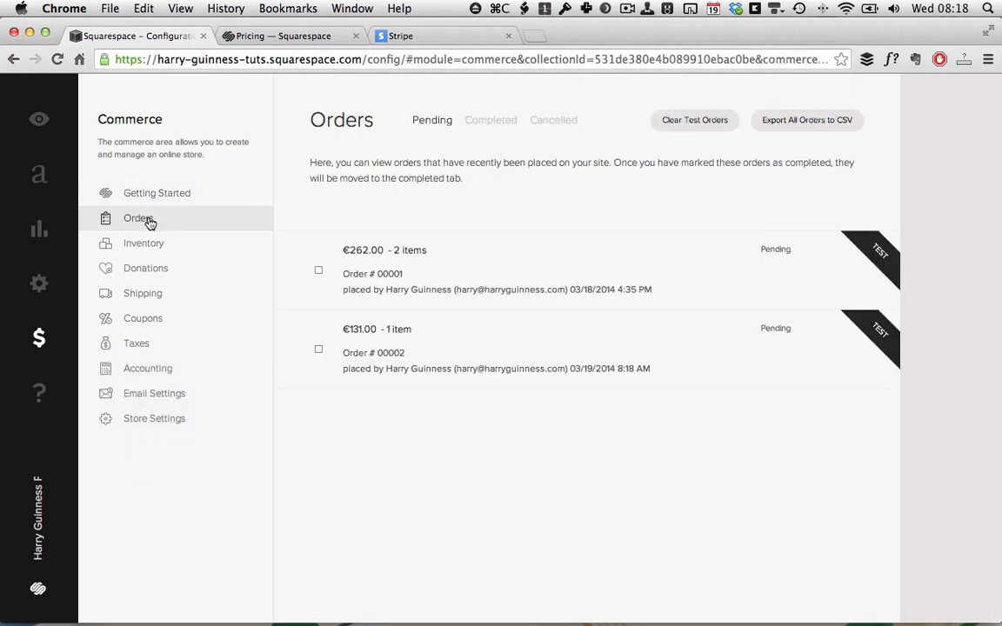
pyautogui.click(420, 362)
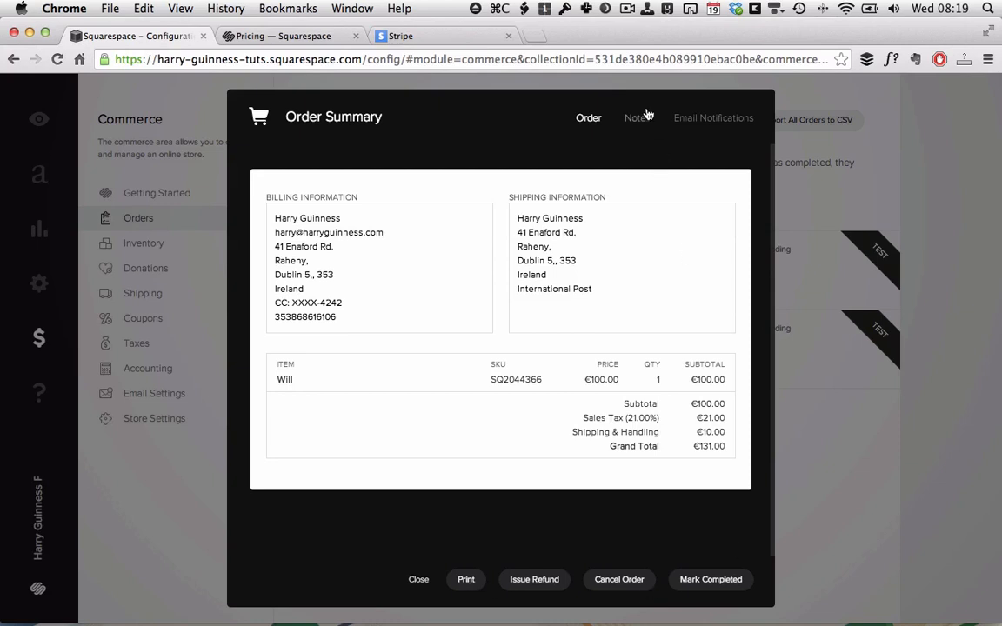
pyautogui.click(840, 363)
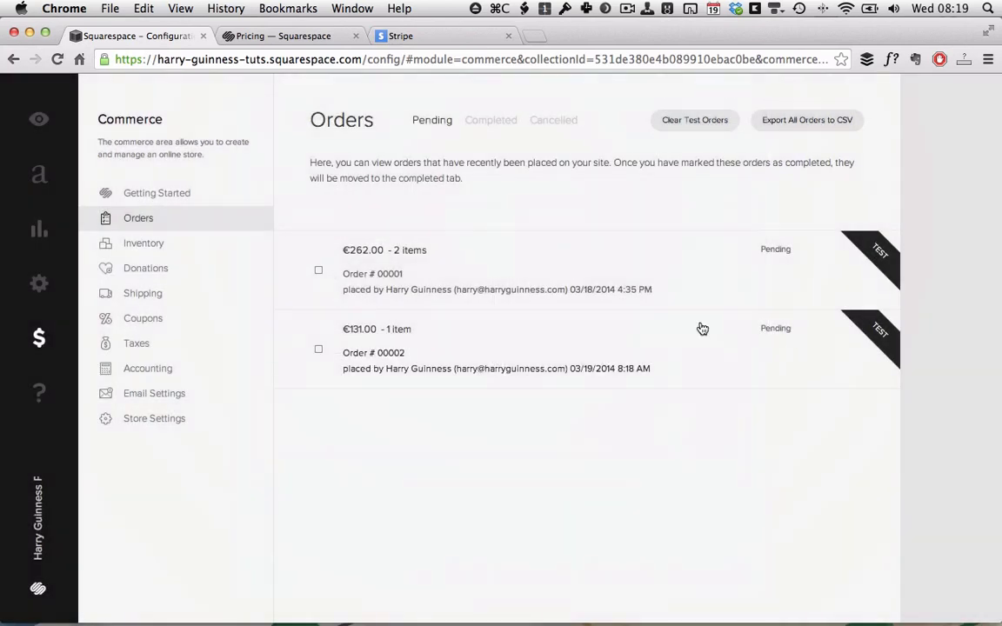
# Check in Inventory that the Will print's stock is now 9, then return to Orders.
pyautogui.click(141, 245)
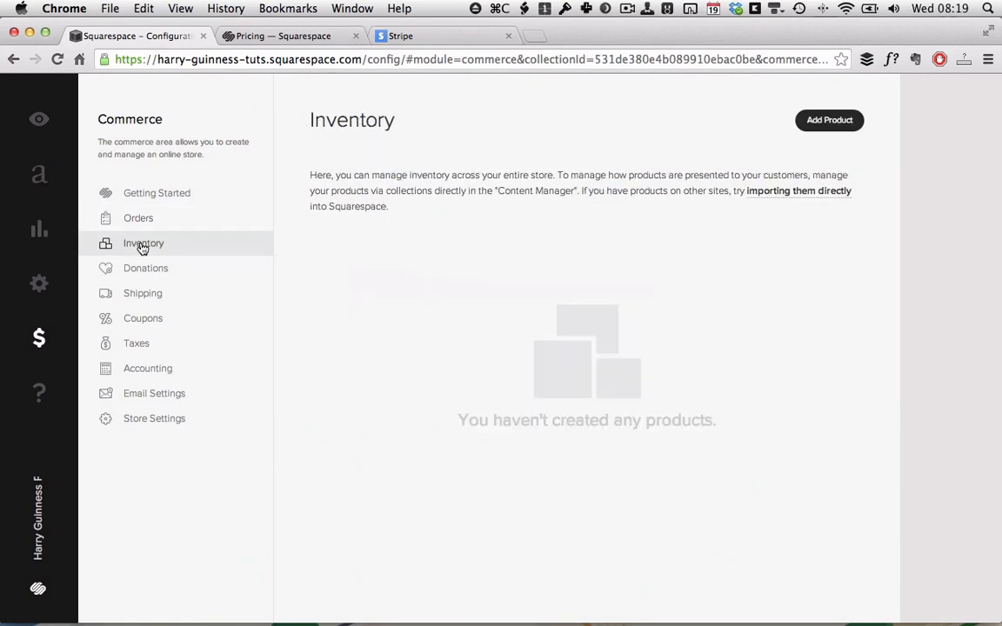
pyautogui.scroll(-3, 318, 261)
pyautogui.scroll(-3, 318, 261)
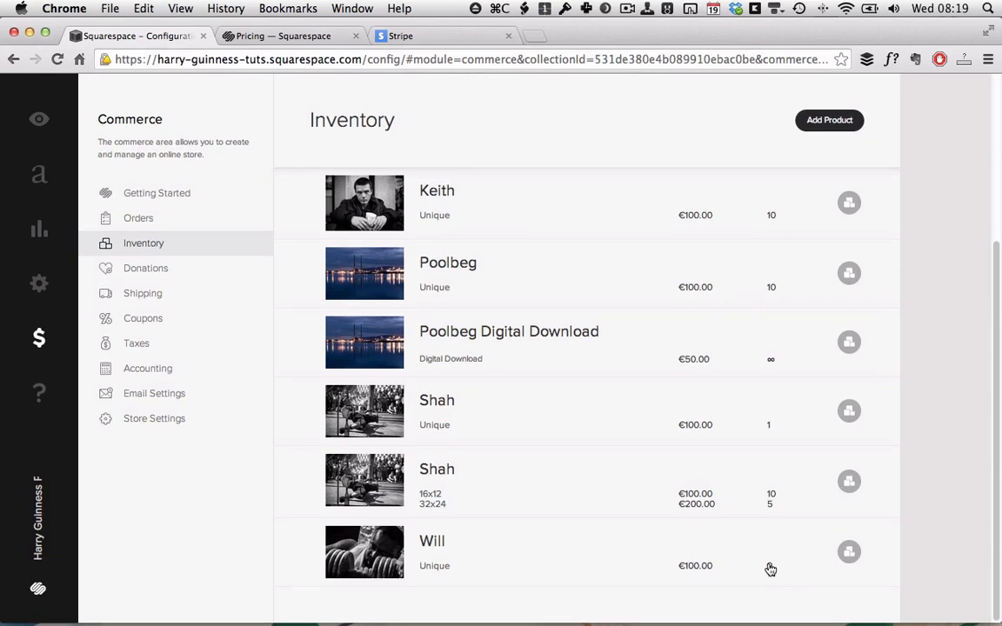
pyautogui.scroll(5, 770, 570)
pyautogui.scroll(-5, 771, 569)
pyautogui.scroll(5, 769, 570)
pyautogui.scroll(-5, 769, 571)
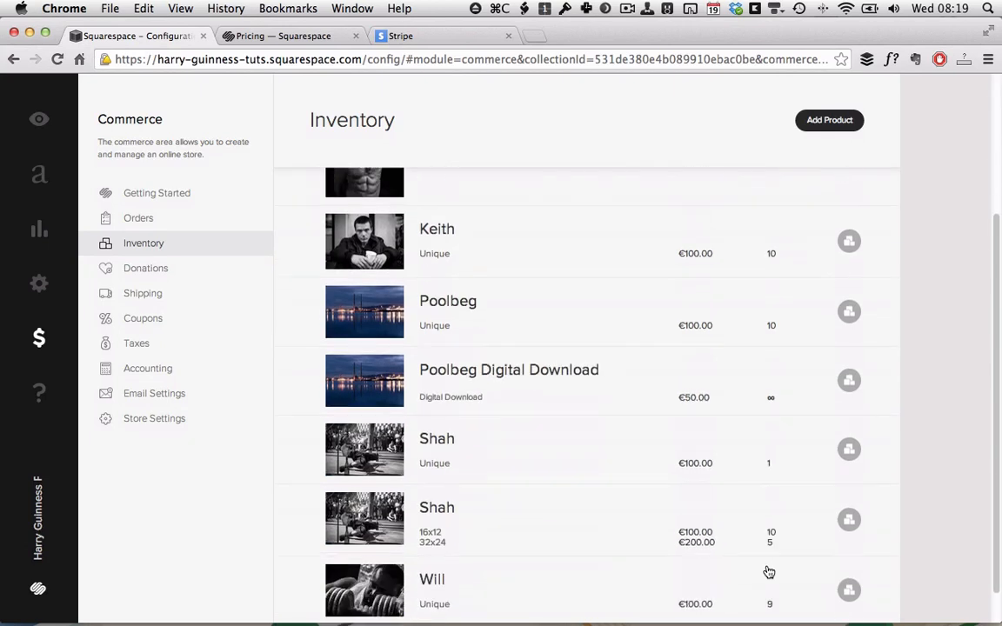
pyautogui.scroll(5, 769, 570)
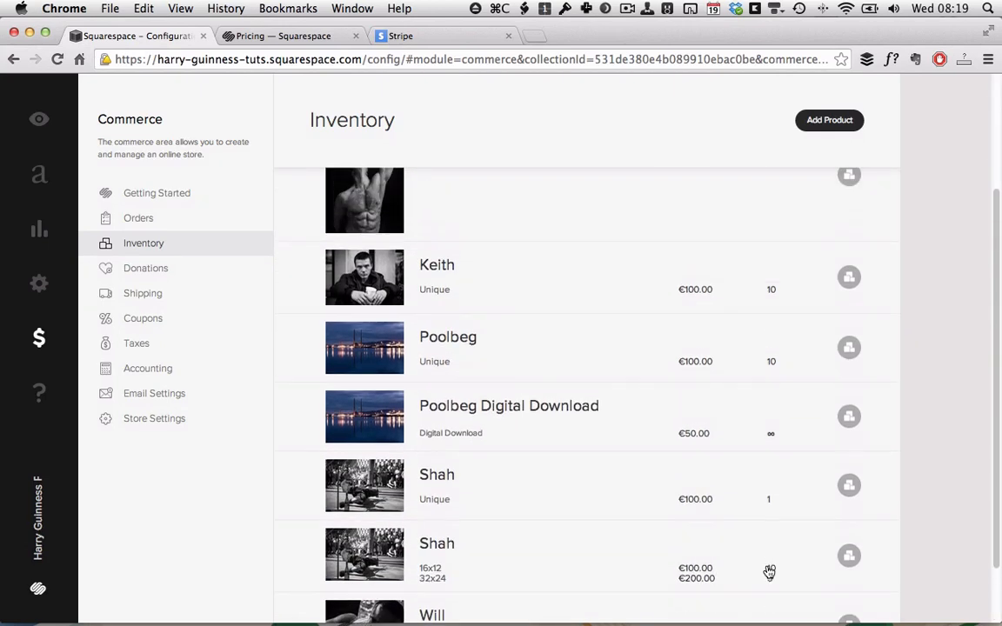
pyautogui.click(137, 221)
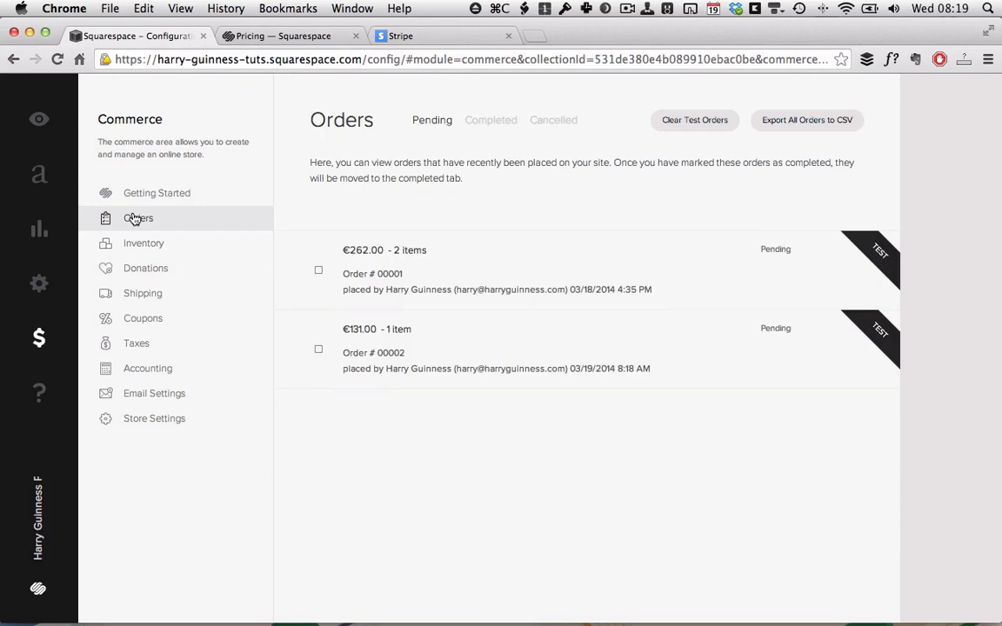
# Mark the €131.00 order as completed and verify it appears under the Completed tab.
pyautogui.click(516, 360)
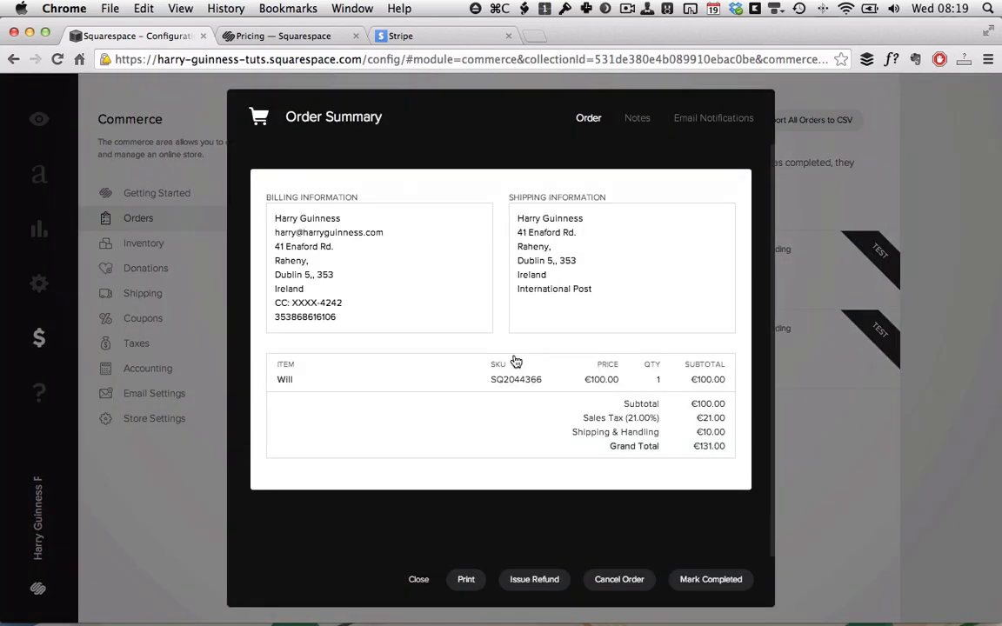
pyautogui.click(735, 581)
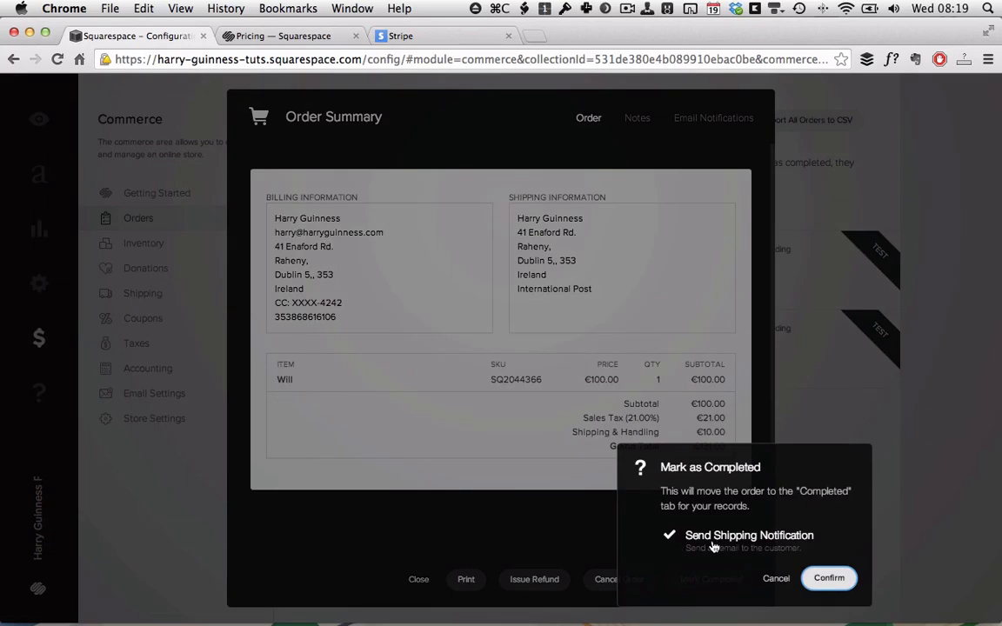
pyautogui.click(829, 580)
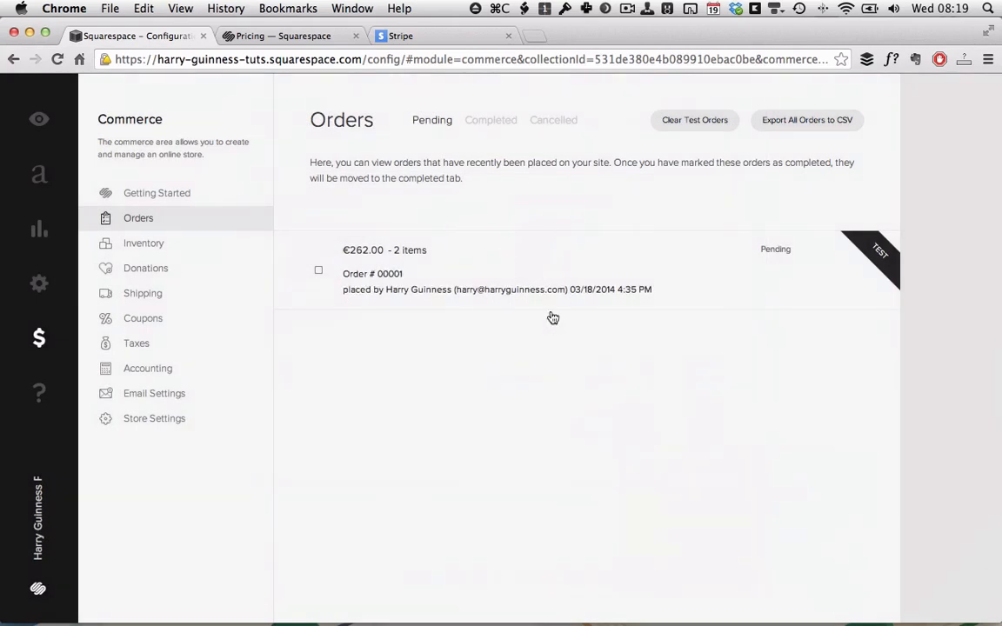
pyautogui.click(492, 121)
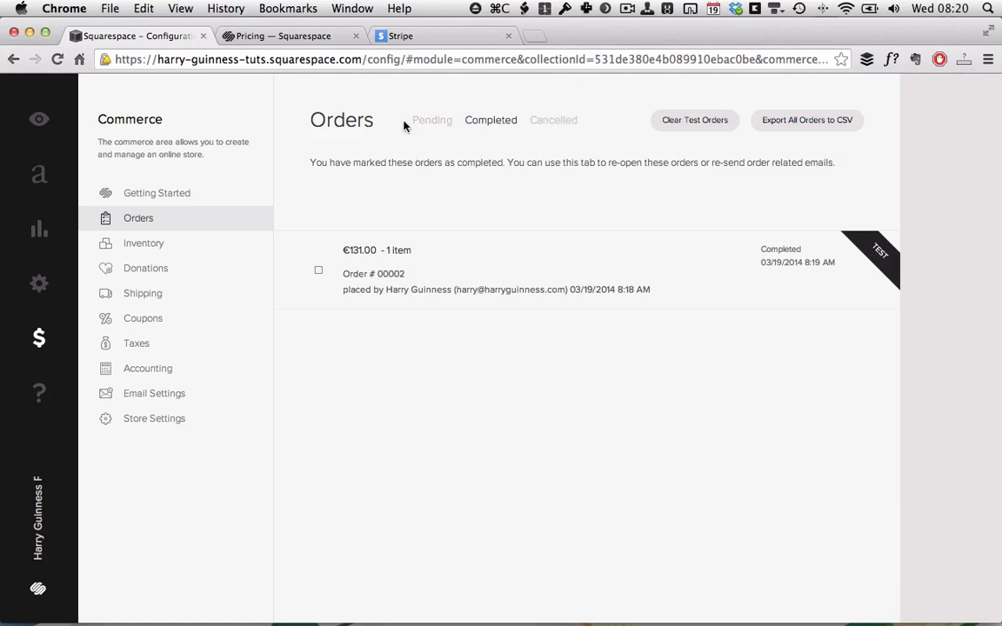
# Open the Commerce Getting Started guide and scroll through its checklist.
pyautogui.click(175, 199)
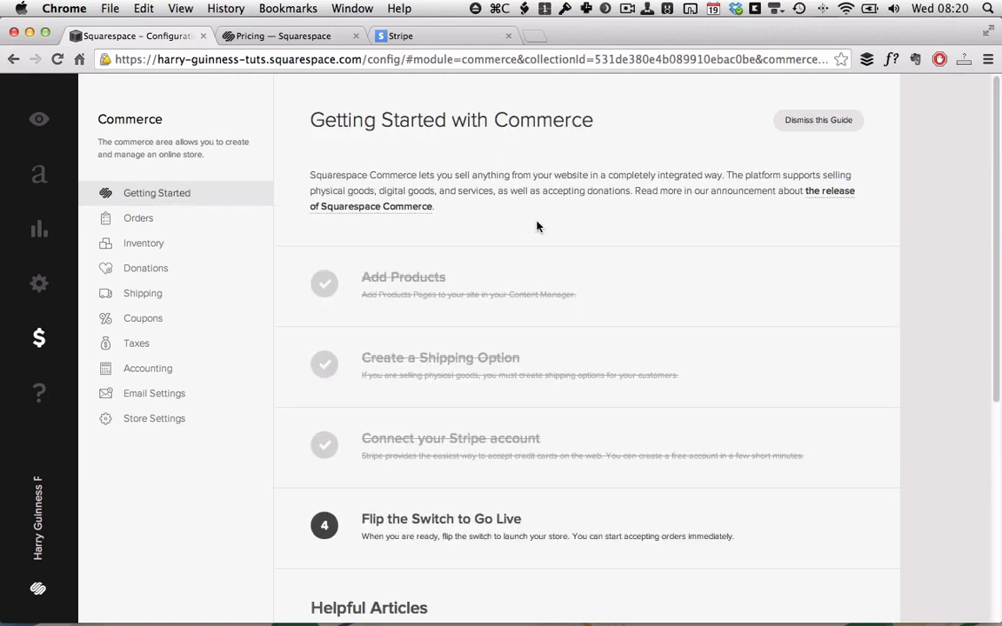
pyautogui.scroll(-2, 602, 278)
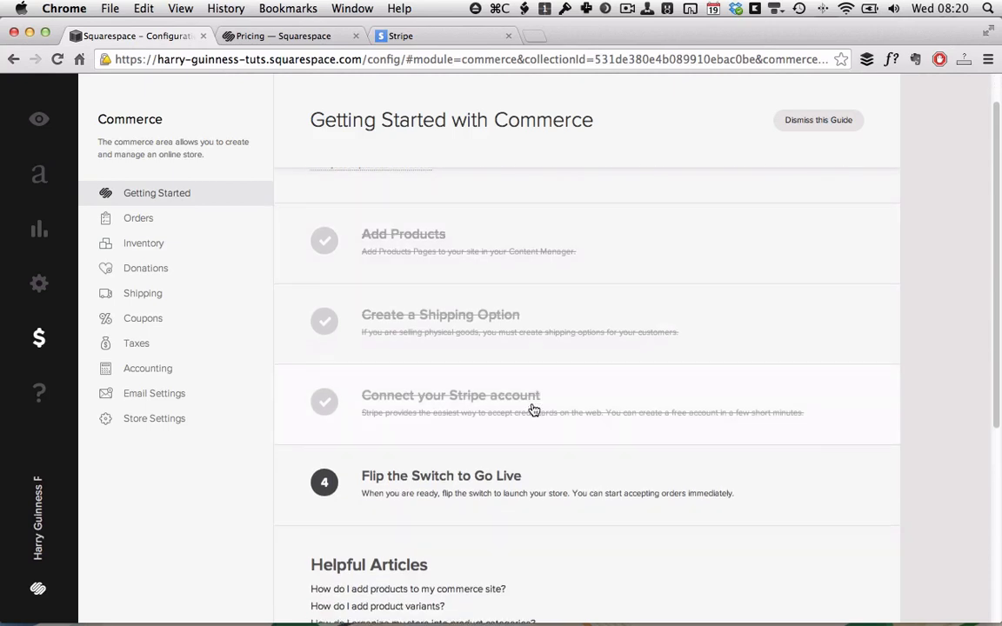
pyautogui.scroll(-1, 534, 410)
pyautogui.scroll(-4, 534, 410)
pyautogui.scroll(2, 417, 374)
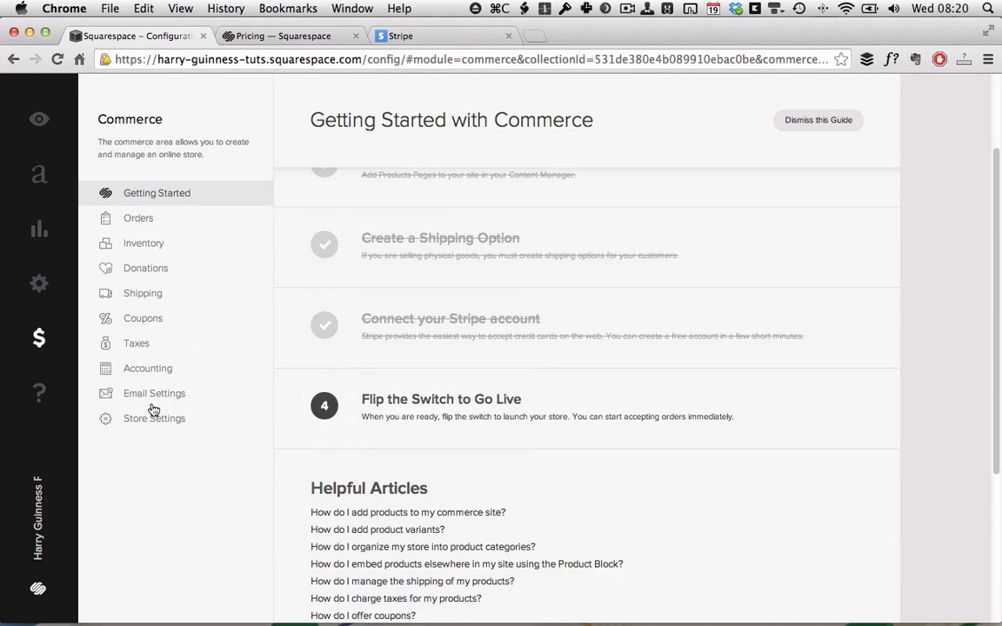
# Review Store Settings (EUR currency, Metric, store not live), then open Taxes showing Ireland at 21%.
pyautogui.click(143, 429)
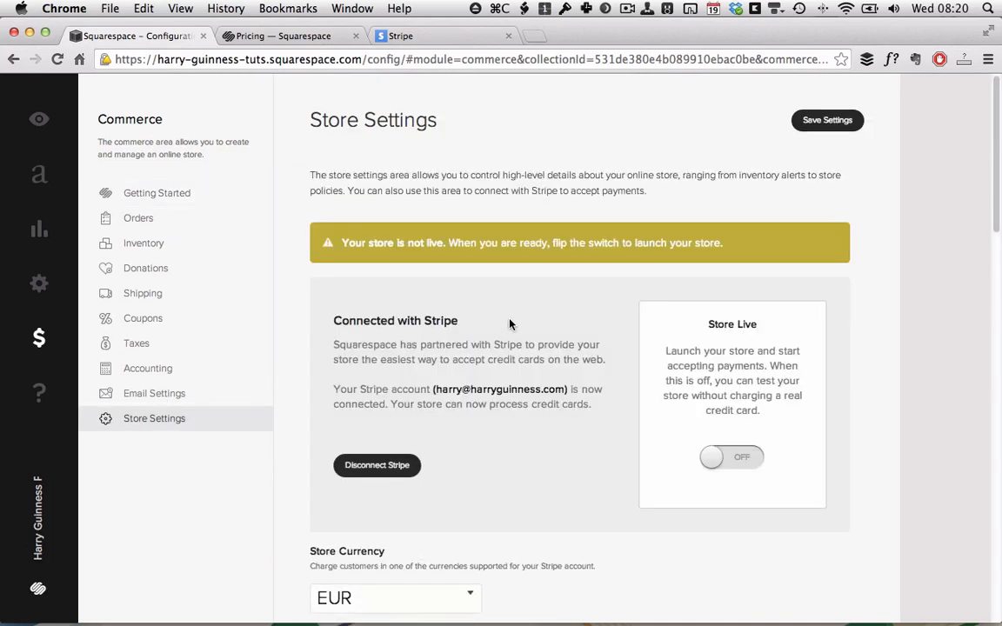
pyautogui.scroll(-3, 458, 286)
pyautogui.scroll(3, 487, 258)
pyautogui.scroll(-2, 689, 249)
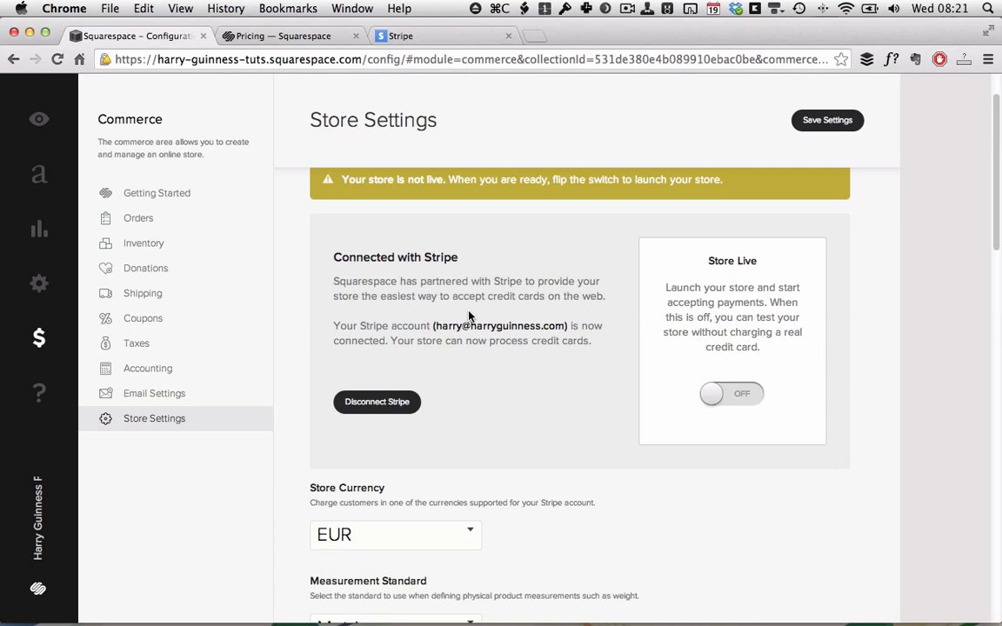
pyautogui.scroll(-3, 468, 316)
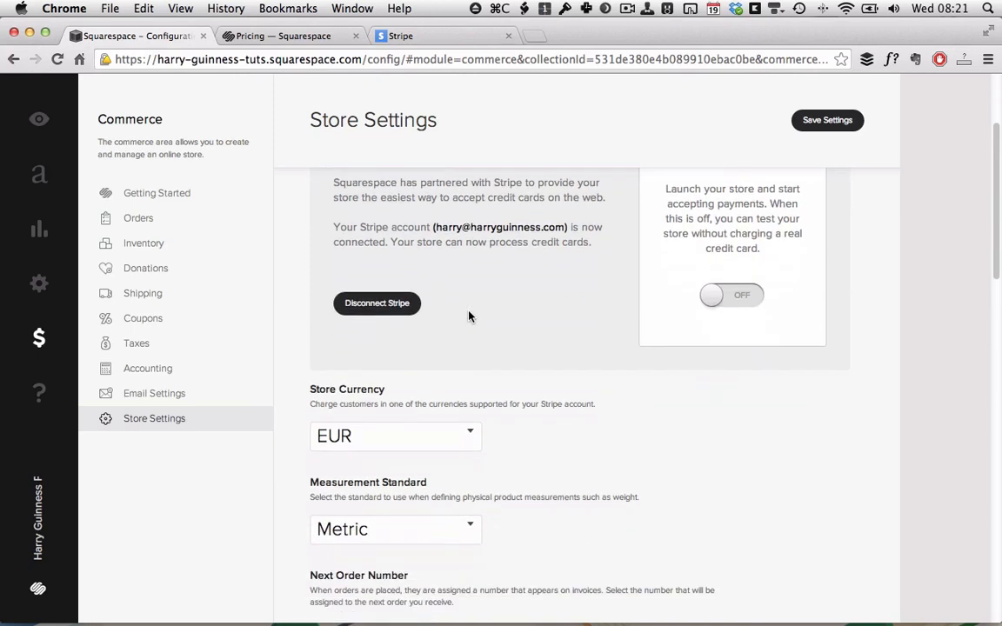
pyautogui.scroll(2, 469, 317)
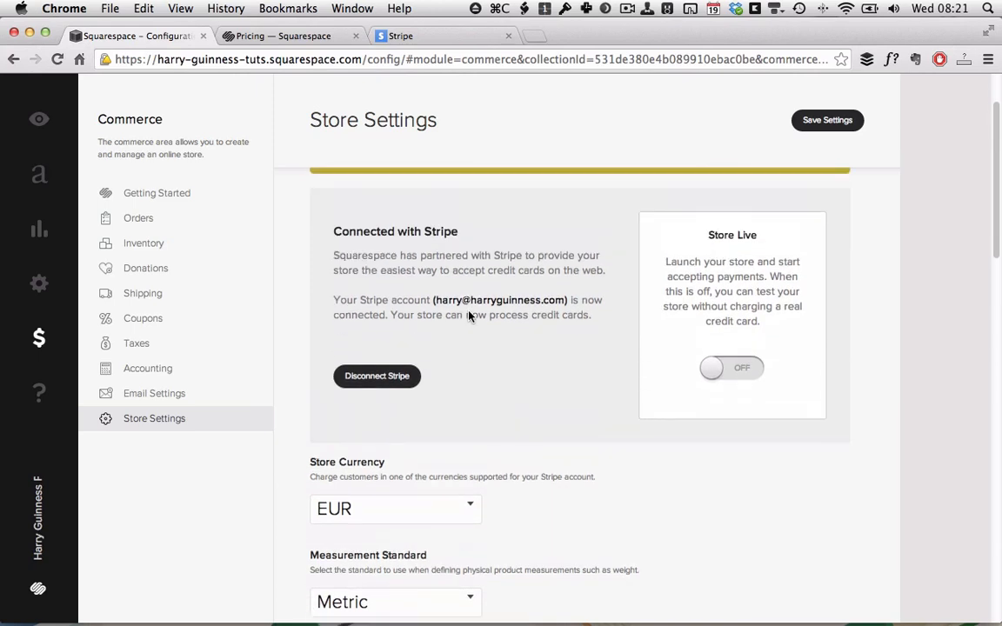
pyautogui.scroll(-2, 469, 317)
pyautogui.scroll(-1, 389, 443)
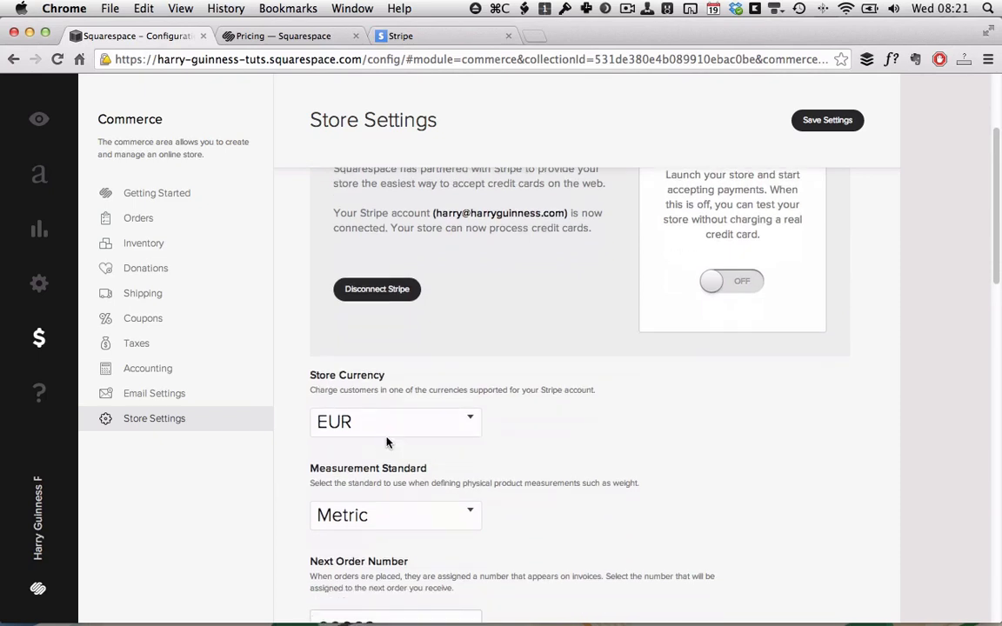
pyautogui.scroll(-2, 550, 427)
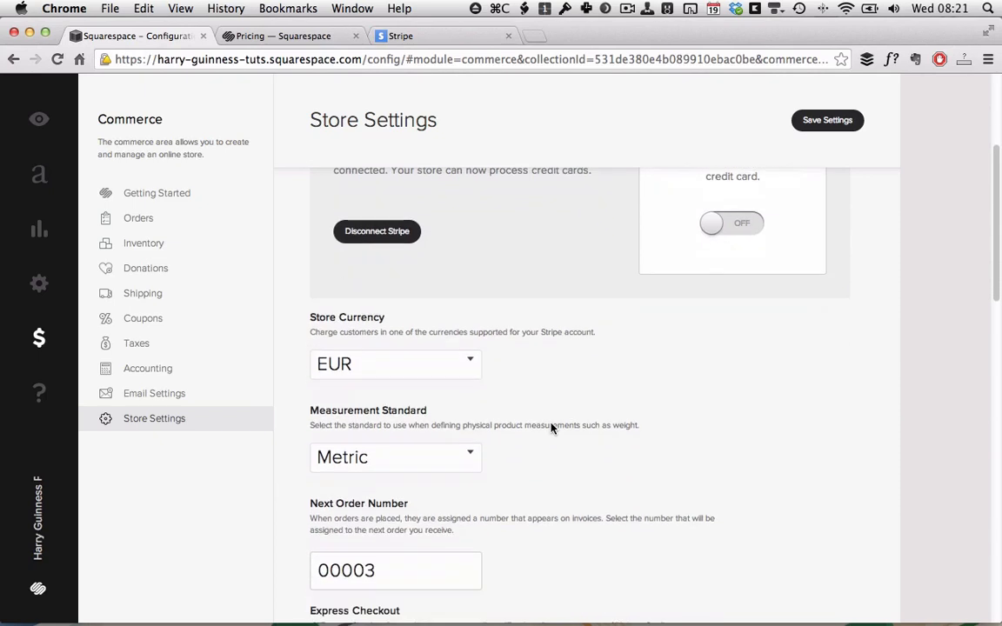
pyautogui.scroll(-2, 550, 428)
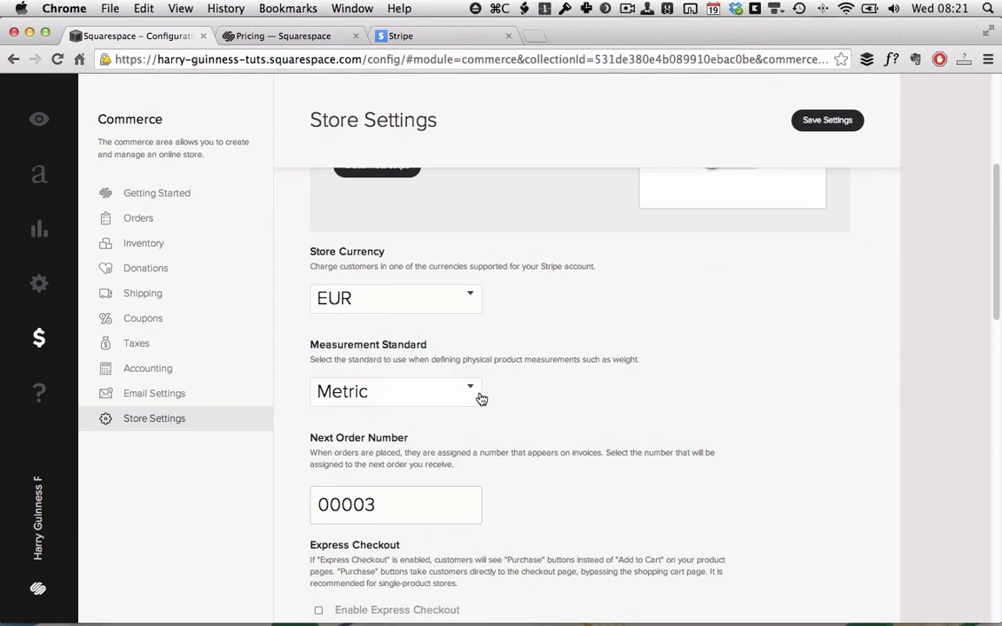
pyautogui.scroll(-4, 577, 399)
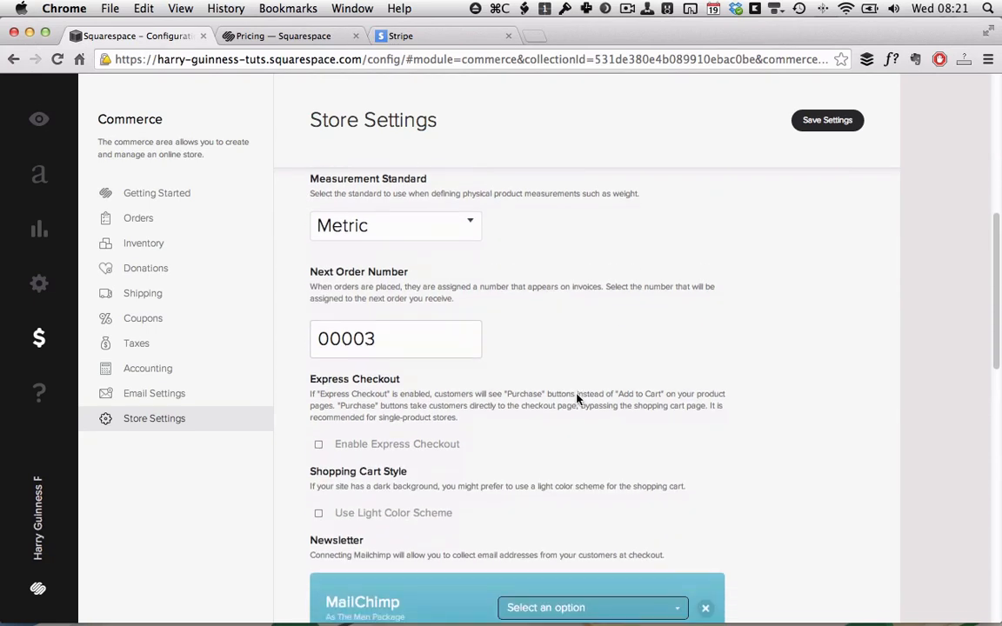
pyautogui.scroll(-5, 576, 399)
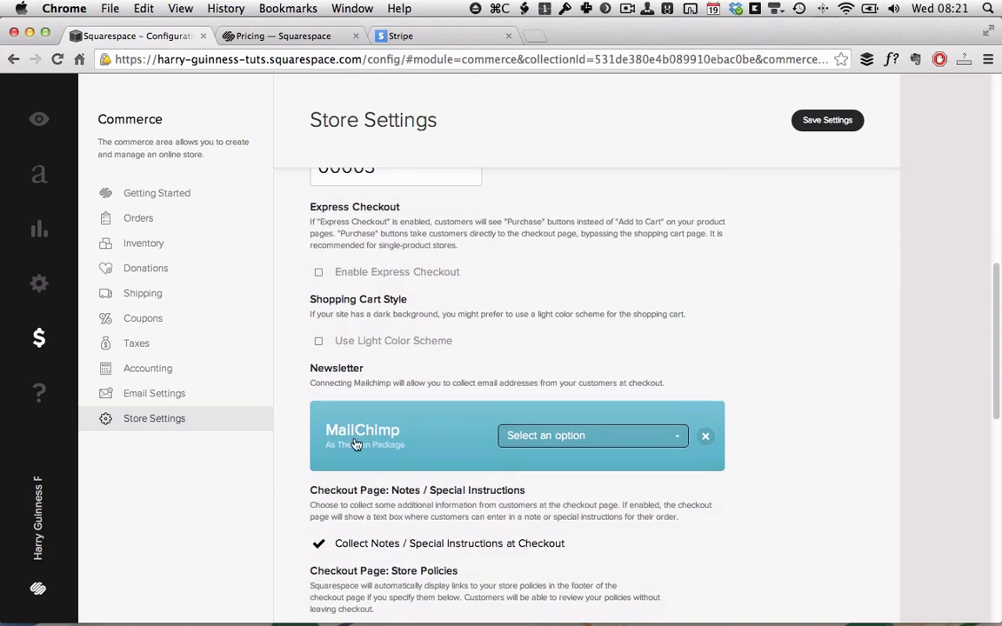
pyautogui.scroll(-2, 402, 431)
pyautogui.scroll(5, 403, 429)
pyautogui.scroll(2, 403, 429)
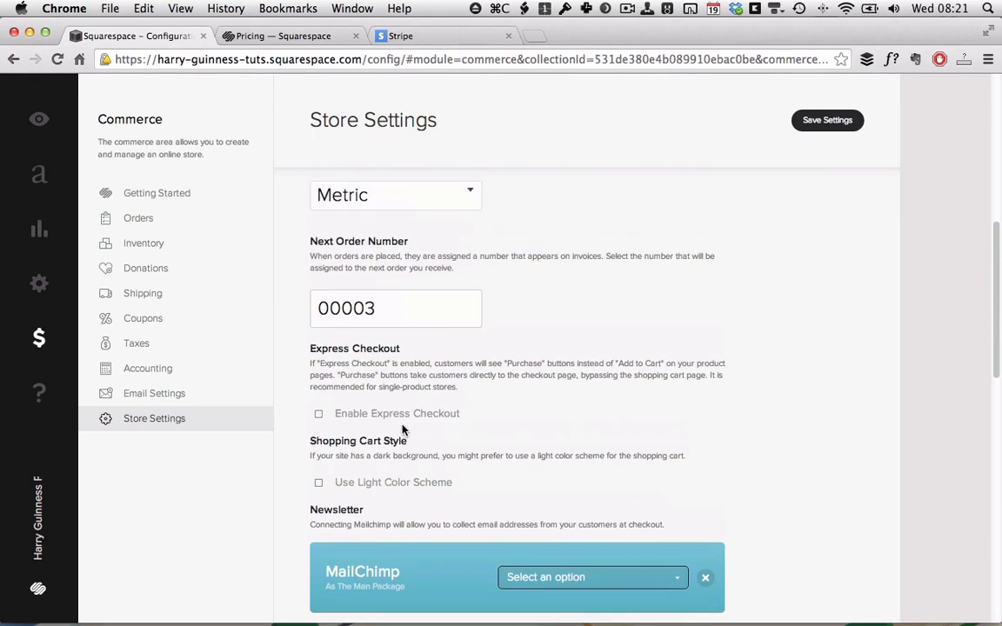
pyautogui.scroll(2, 403, 430)
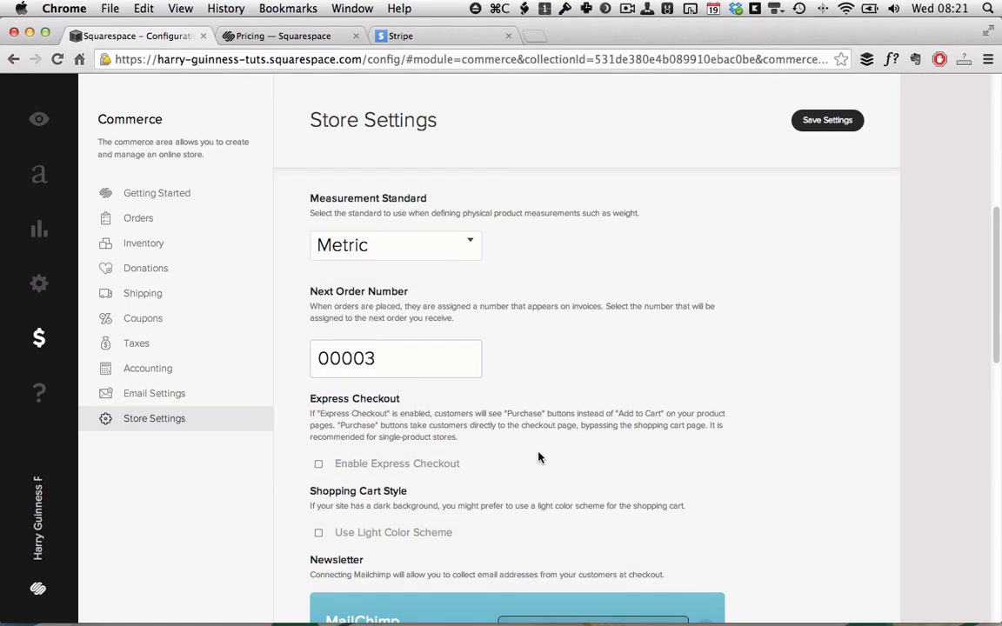
pyautogui.scroll(5, 538, 457)
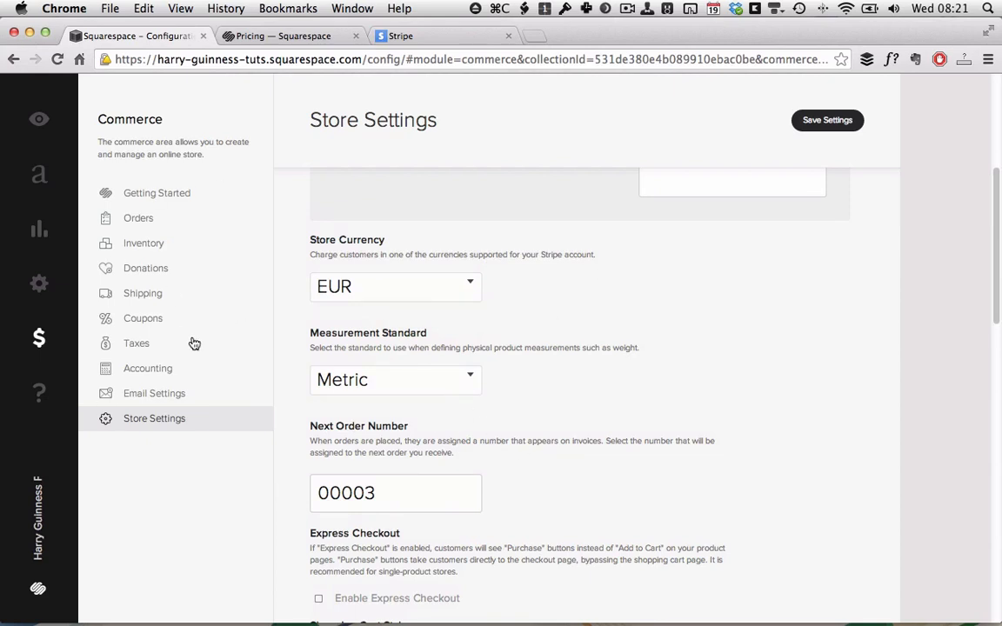
pyautogui.click(146, 345)
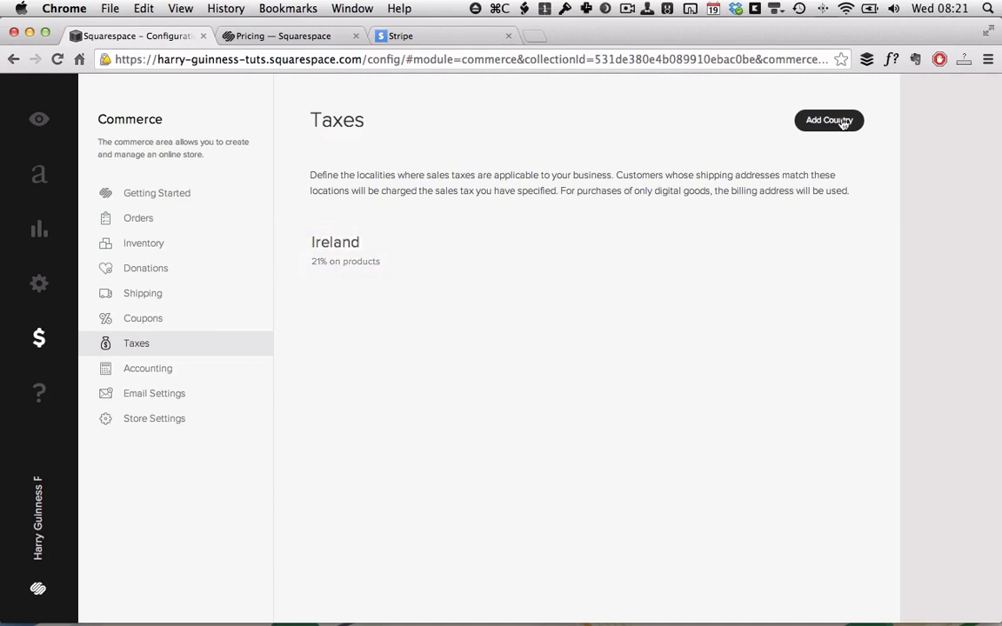
# Add a 21% tax rate for the United Kingdom and save it.
pyautogui.click(830, 120)
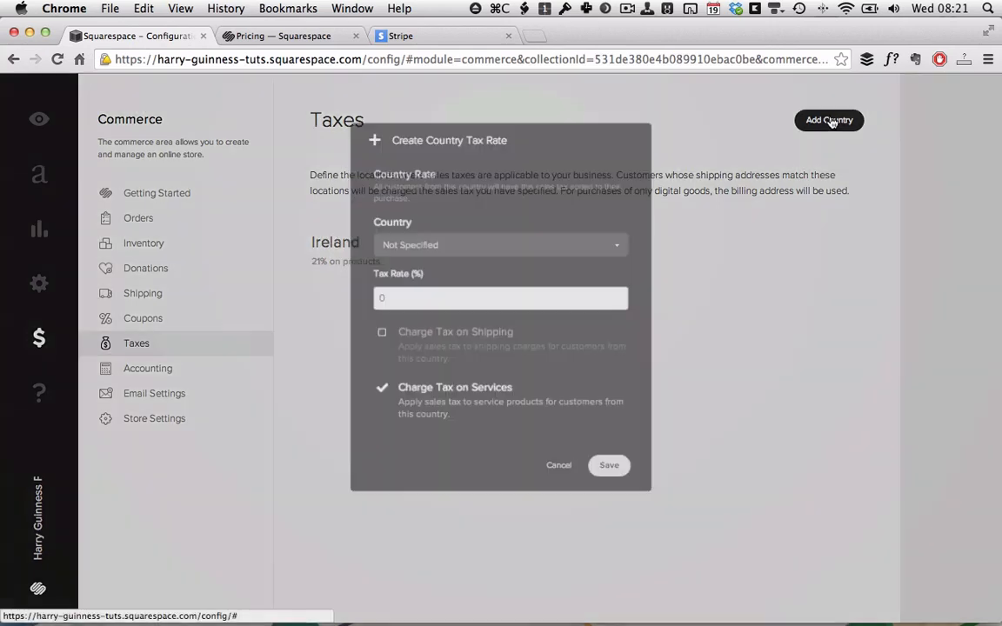
pyautogui.click(549, 244)
pyautogui.scroll(-10, 470, 597)
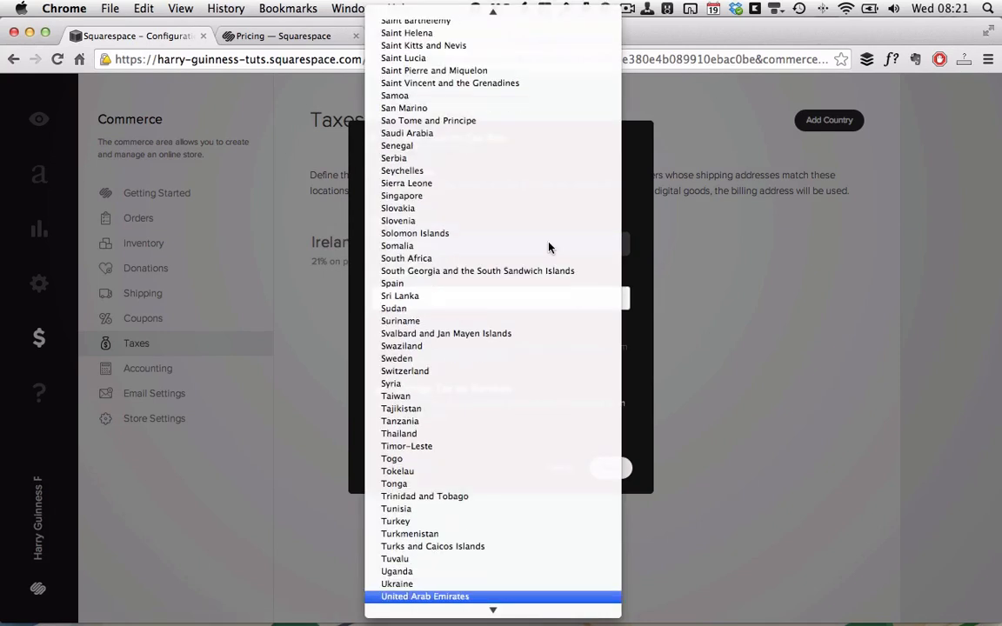
pyautogui.scroll(-5, 461, 514)
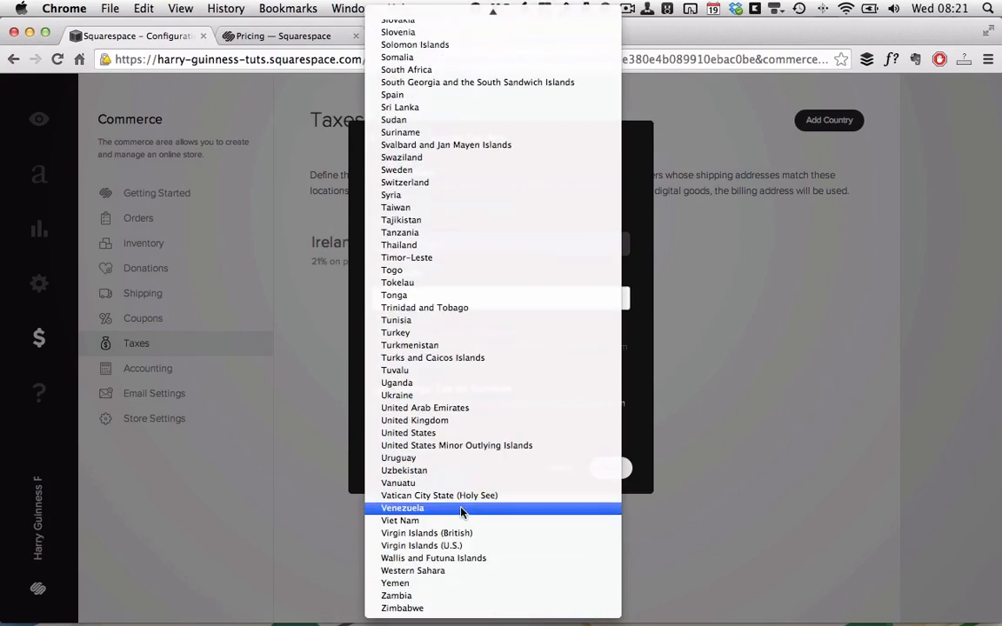
pyautogui.click(497, 435)
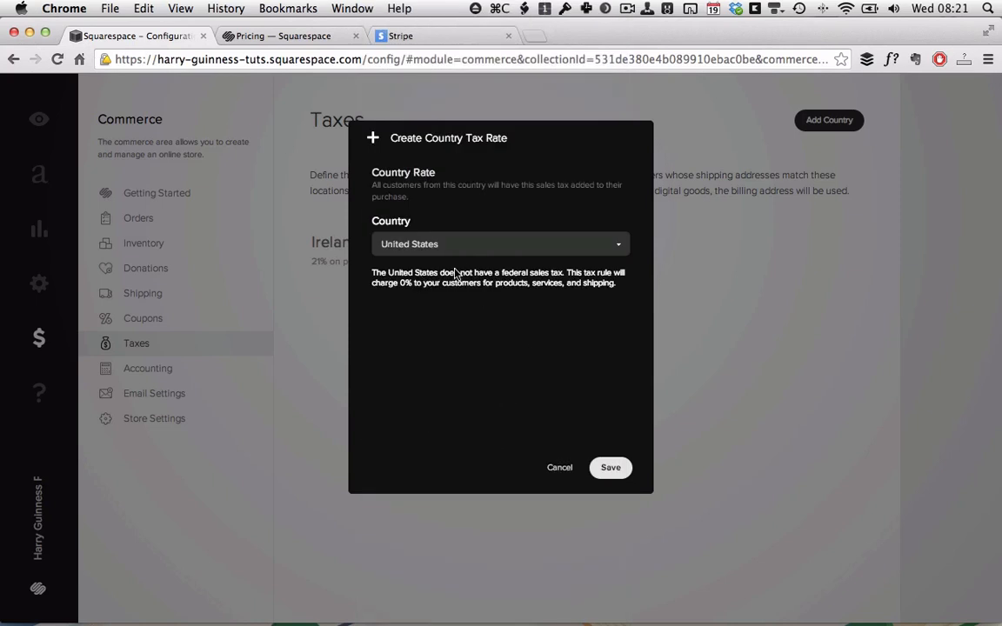
pyautogui.click(598, 254)
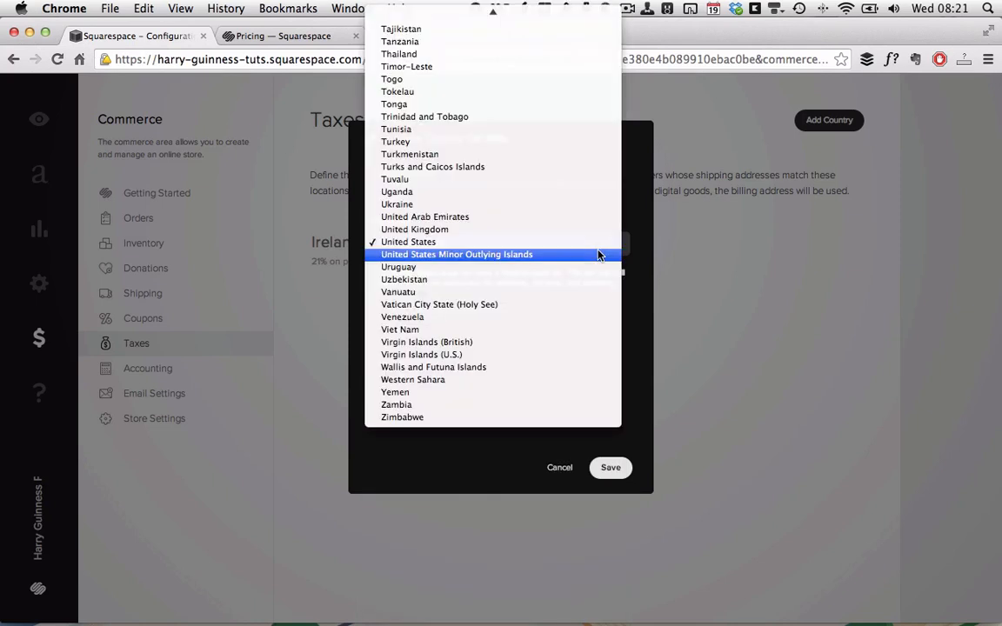
pyautogui.click(515, 238)
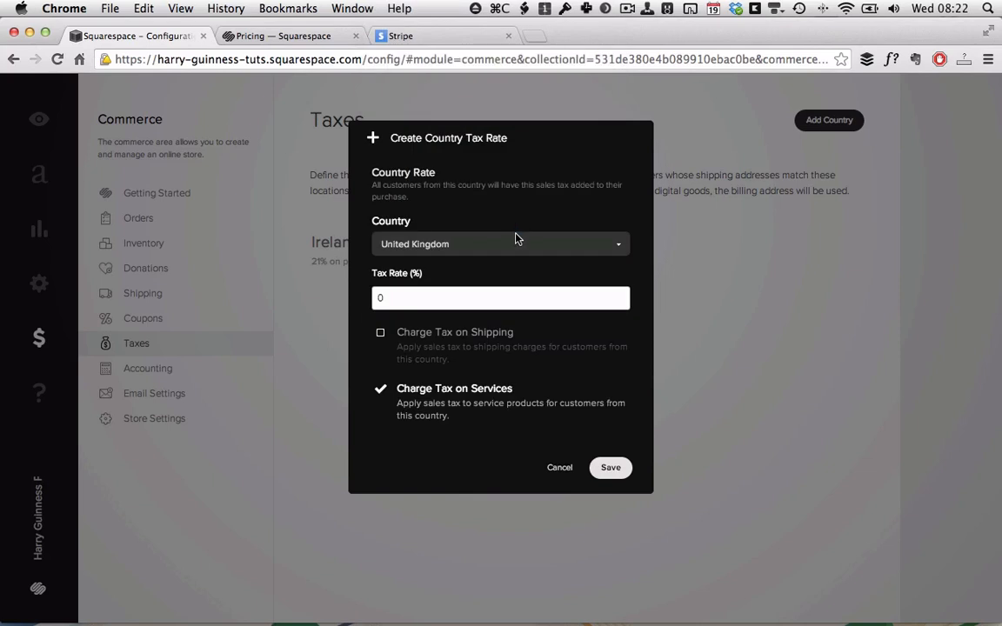
pyautogui.click(378, 299)
pyautogui.write('21')
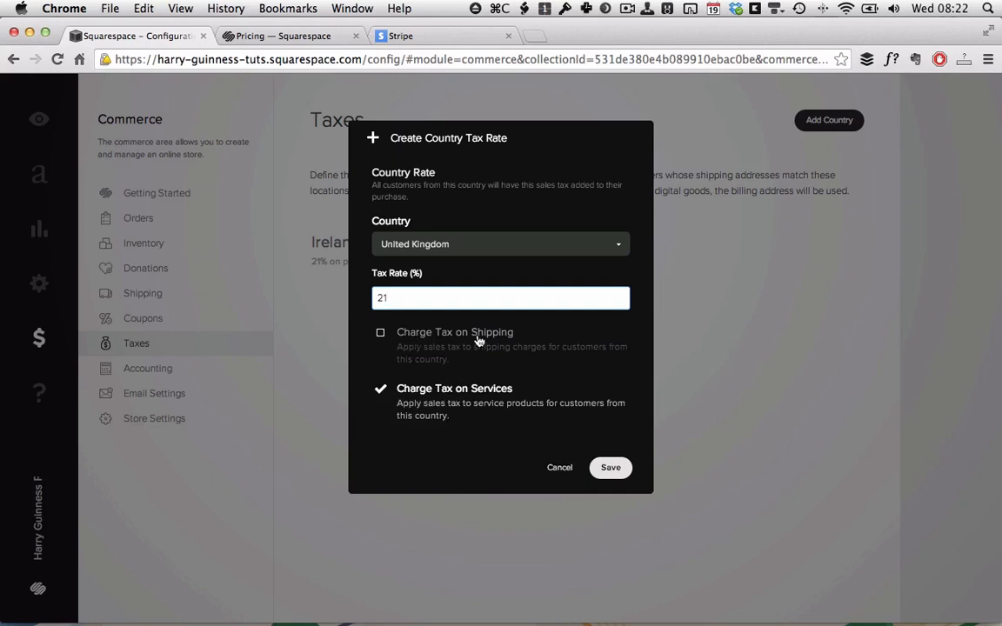
pyautogui.click(613, 469)
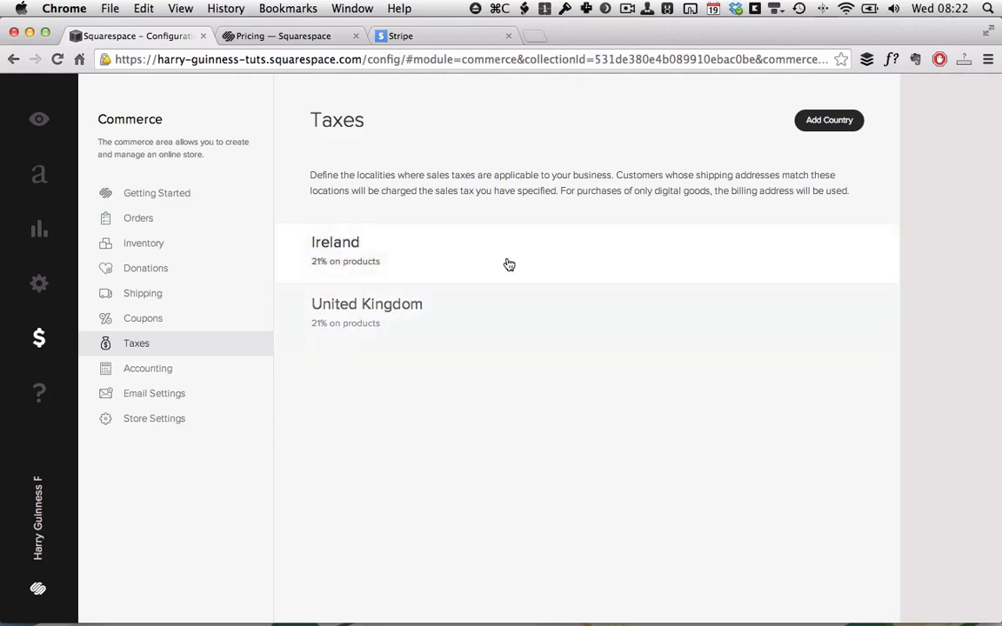
# Remove the United Kingdom tax rate so only Ireland remains, then go to Coupons.
pyautogui.click(509, 336)
pyautogui.click(568, 345)
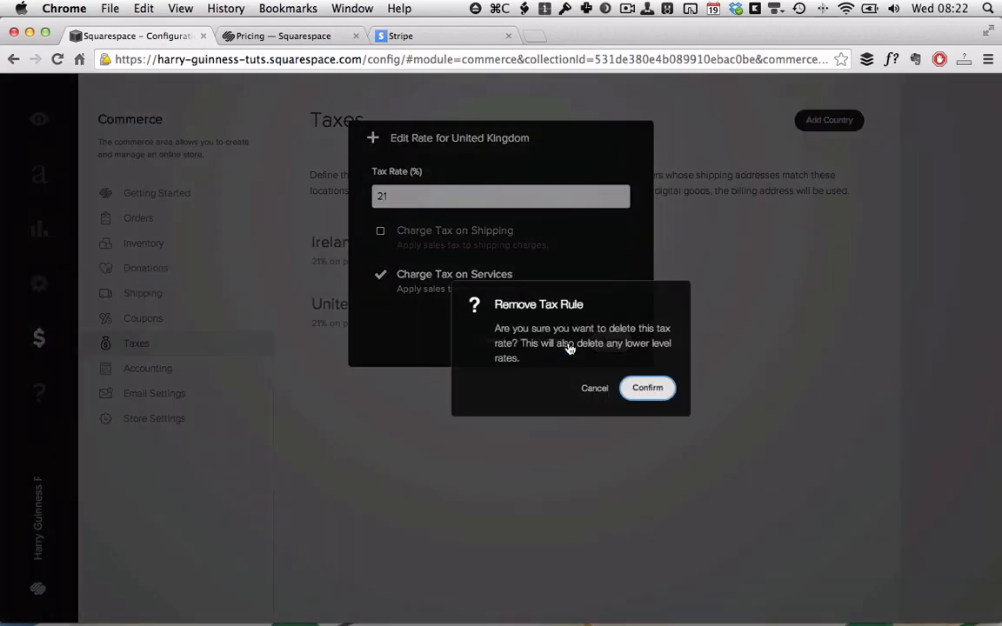
pyautogui.click(648, 391)
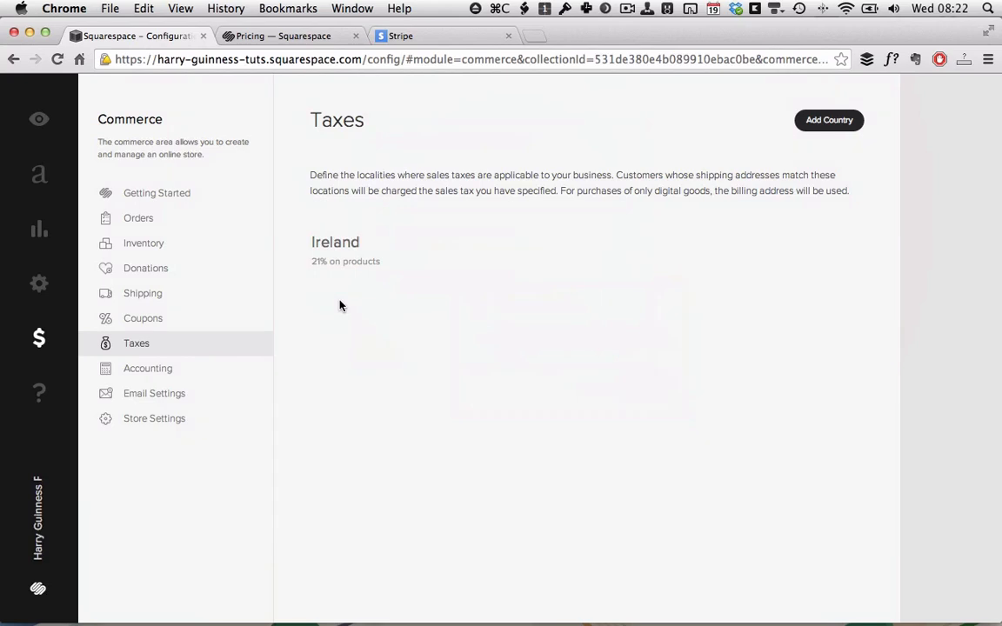
pyautogui.click(140, 324)
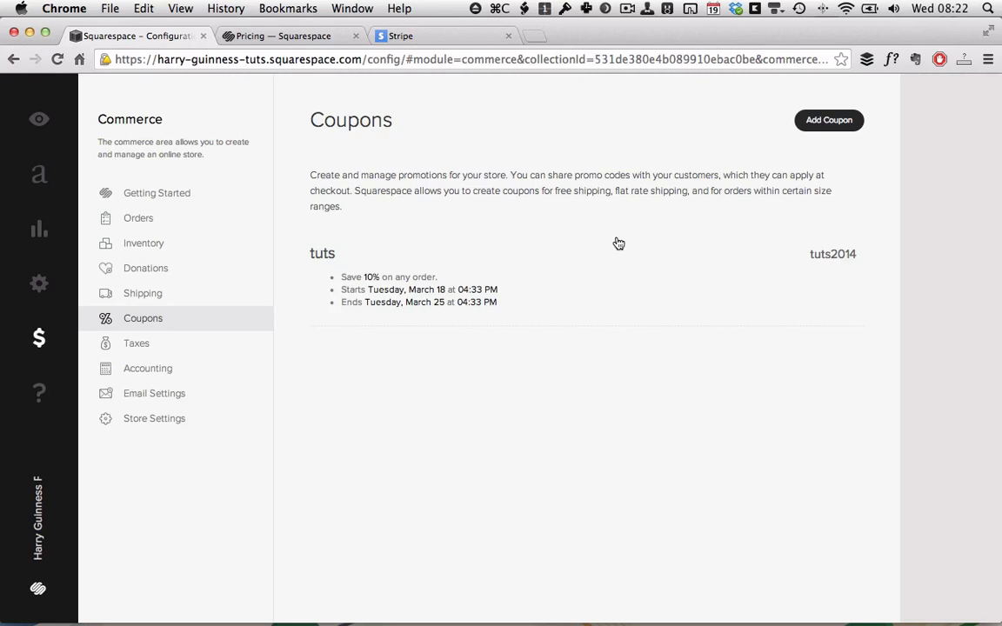
# Create and publish a '5 Euro Off' any-order coupon: €5.00 flat discount, promo code 5off.
pyautogui.click(841, 127)
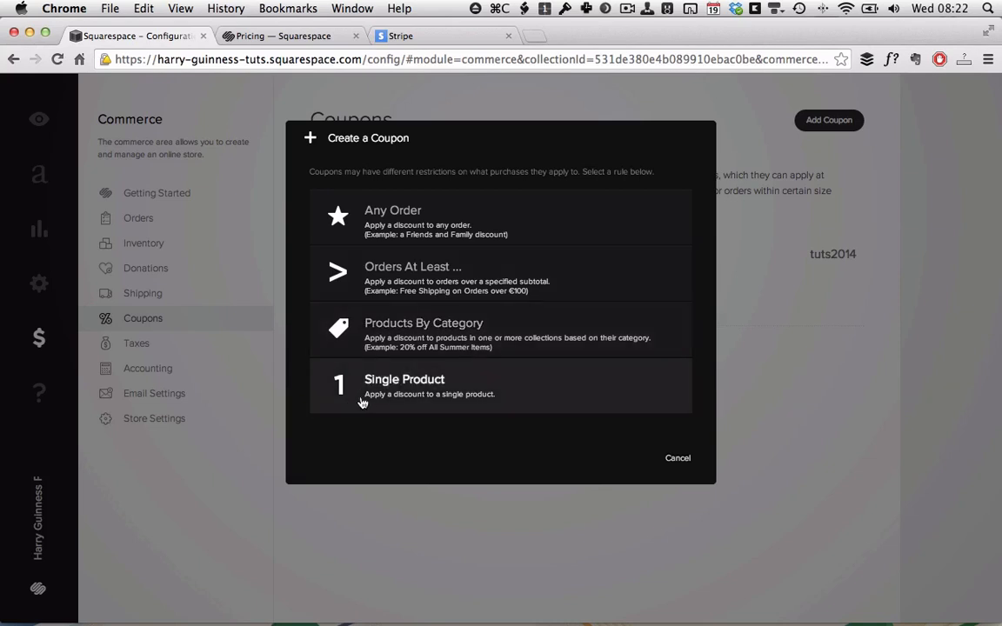
pyautogui.click(543, 217)
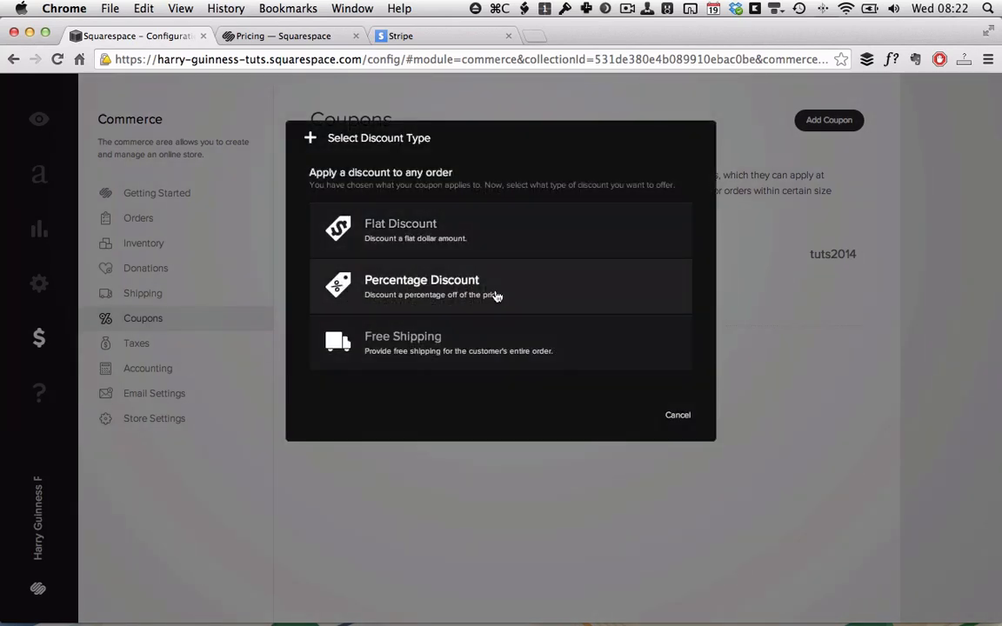
pyautogui.click(538, 249)
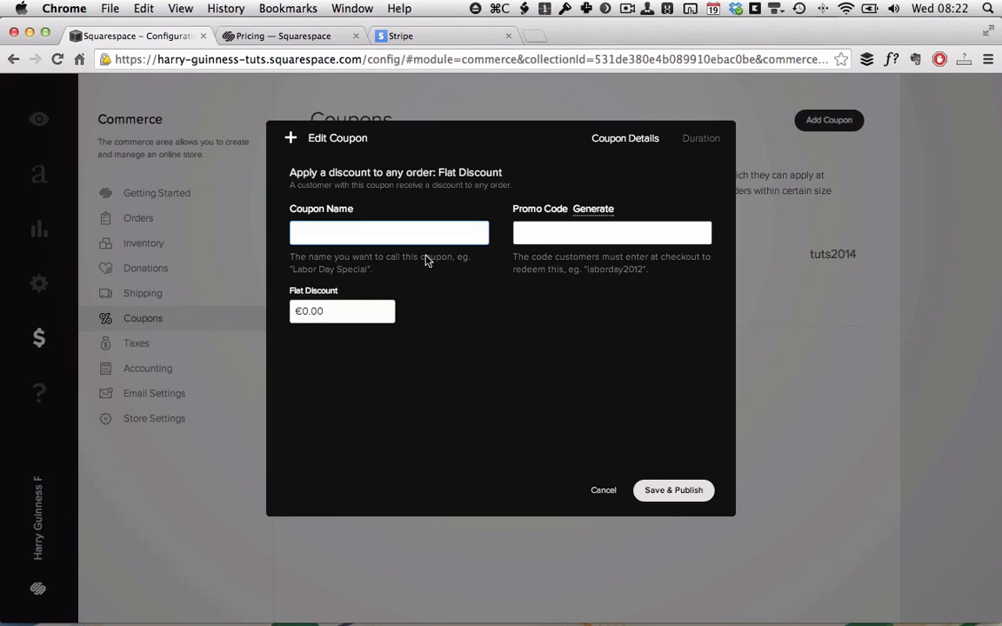
pyautogui.write('5 Euro Off')
pyautogui.click(317, 314)
pyautogui.click(588, 228)
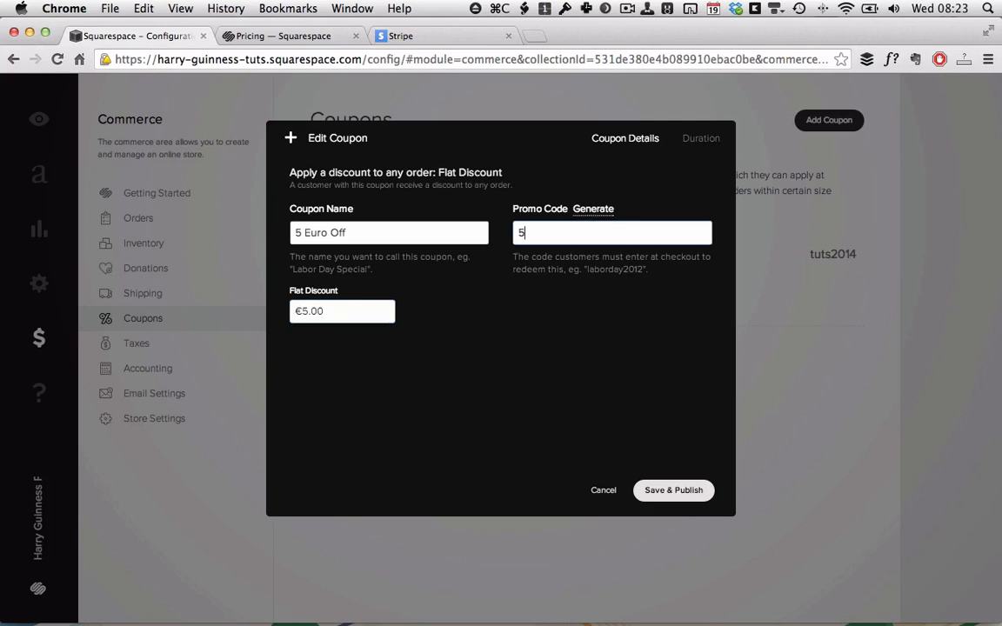
pyautogui.click(686, 492)
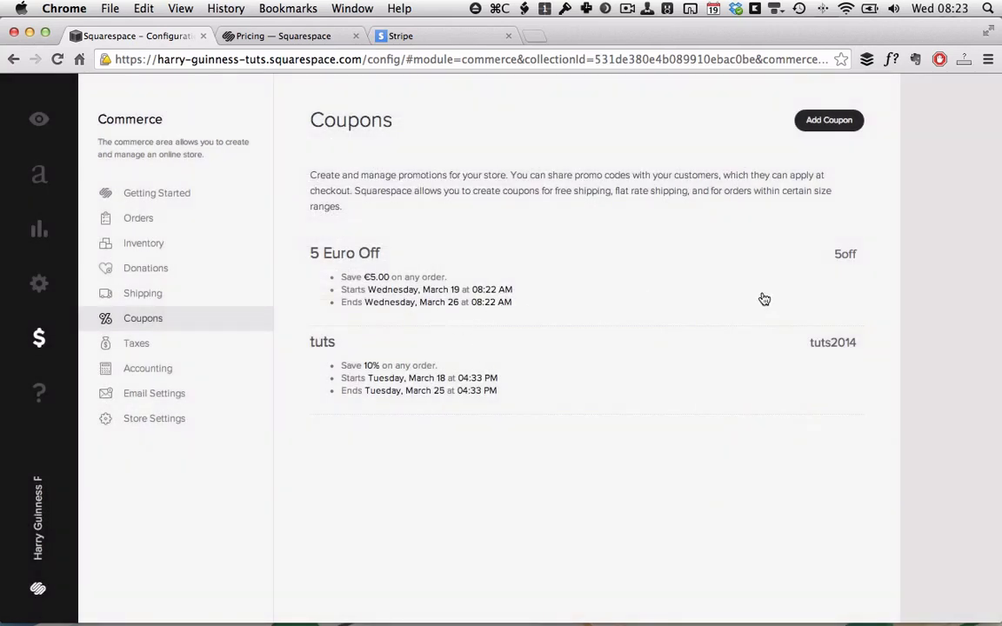
# Check the coupon's March 19–26 duration, save it, and go to Accounting.
pyautogui.click(859, 259)
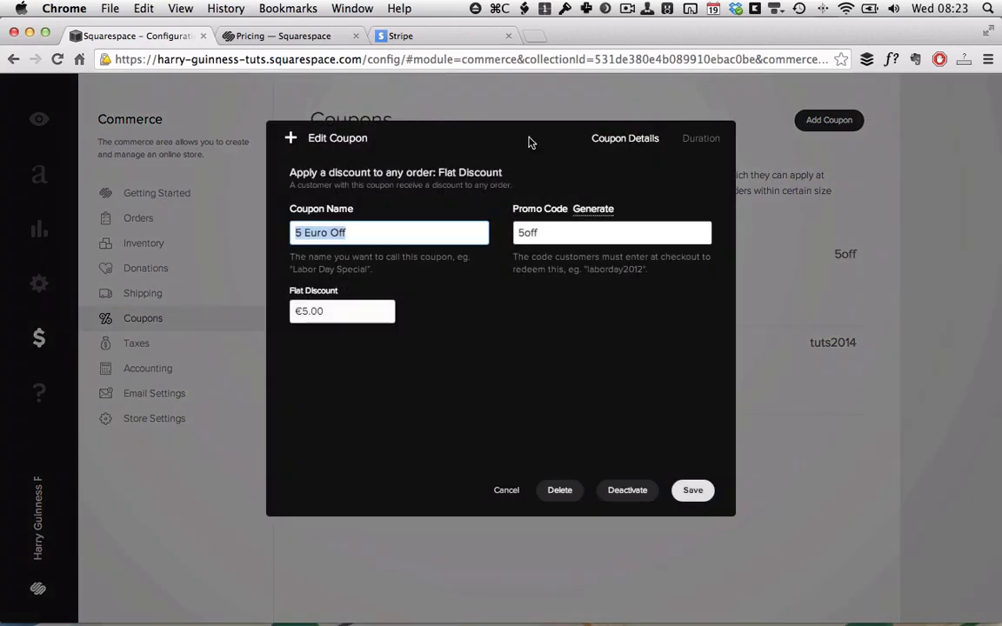
pyautogui.click(703, 141)
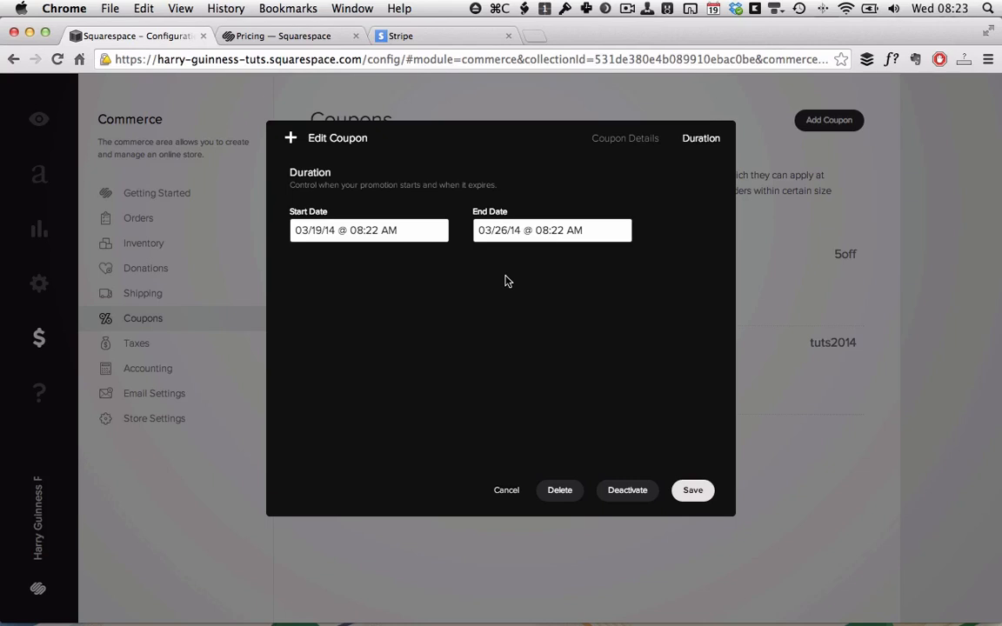
pyautogui.click(693, 490)
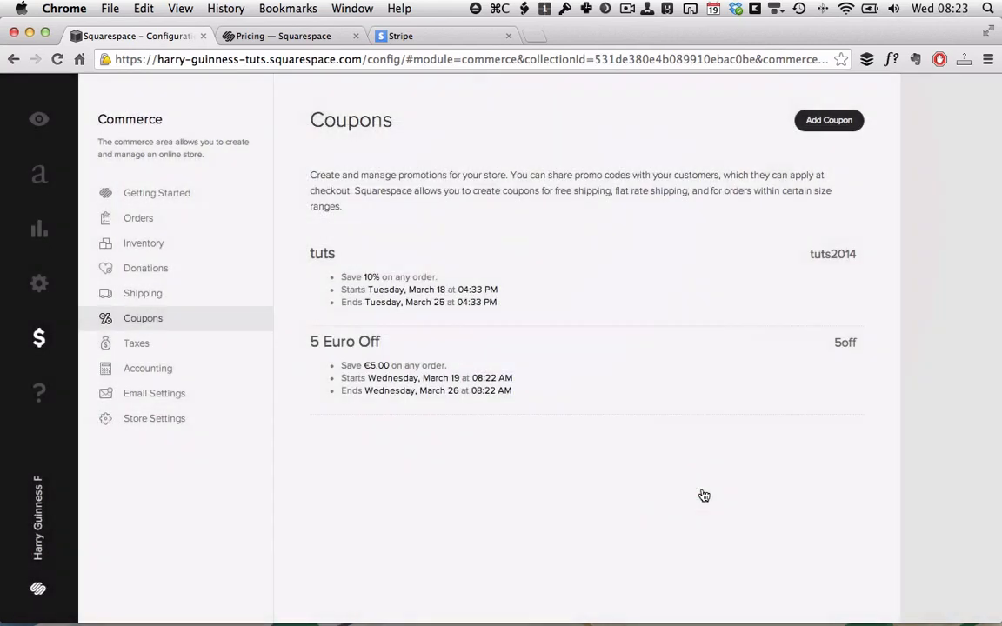
pyautogui.click(152, 372)
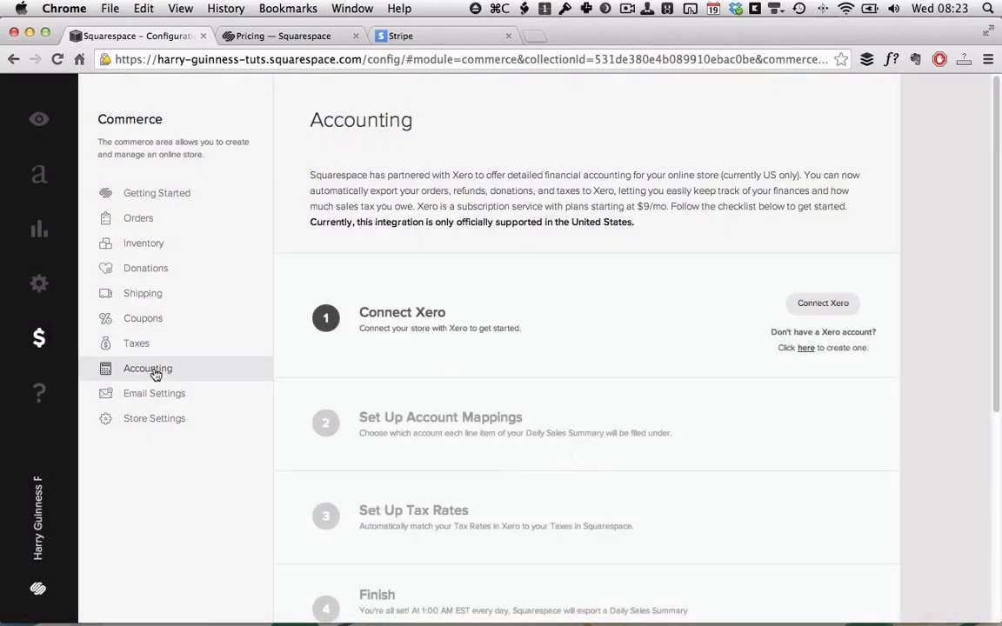
# Scroll through the Xero accounting setup steps, then open the Donations page.
pyautogui.scroll(-1, 626, 299)
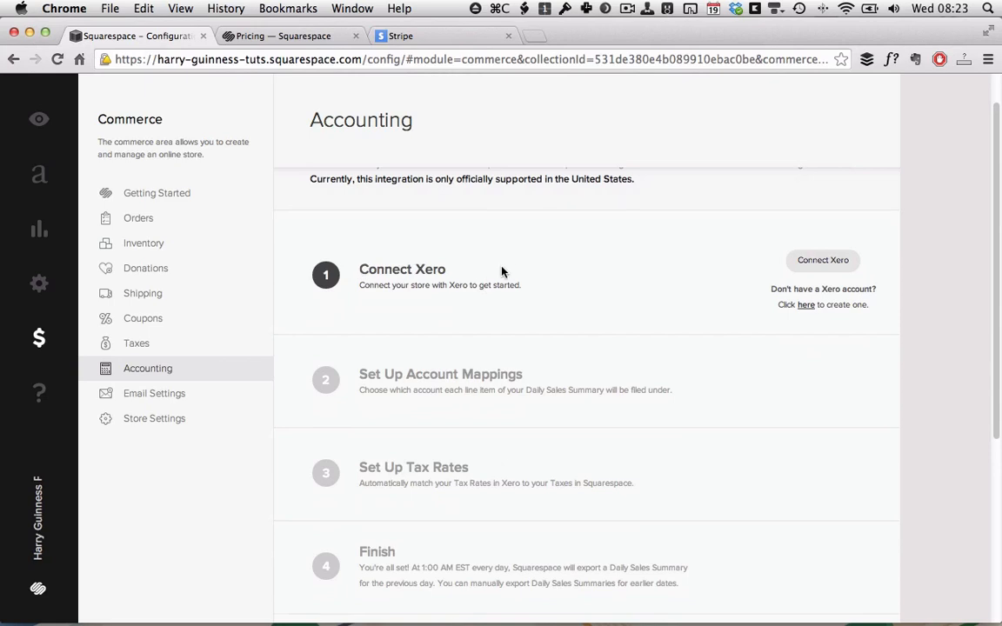
pyautogui.scroll(2, 557, 298)
pyautogui.scroll(-5, 557, 299)
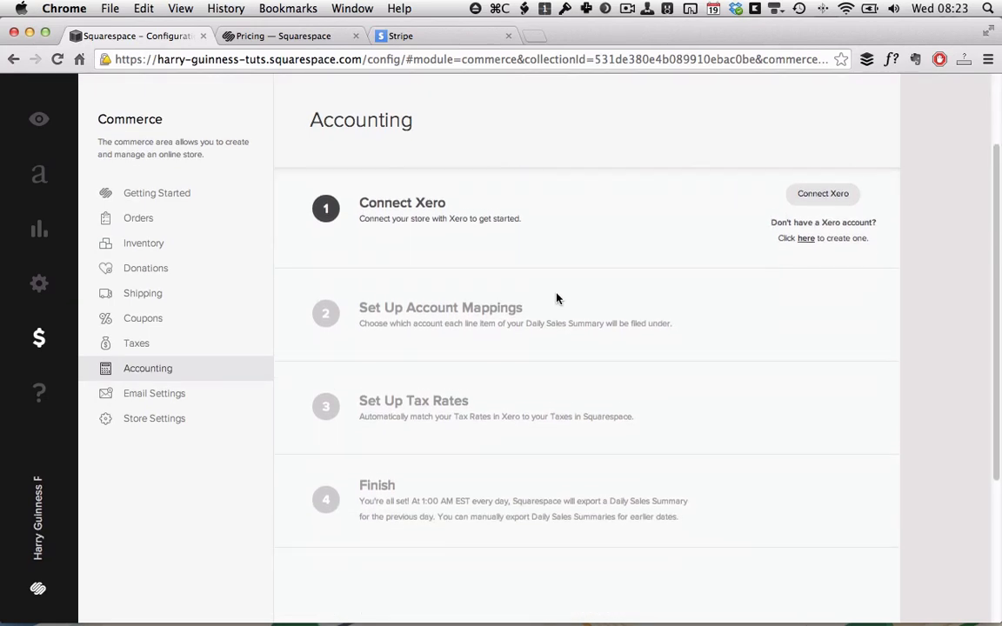
pyautogui.scroll(3, 600, 288)
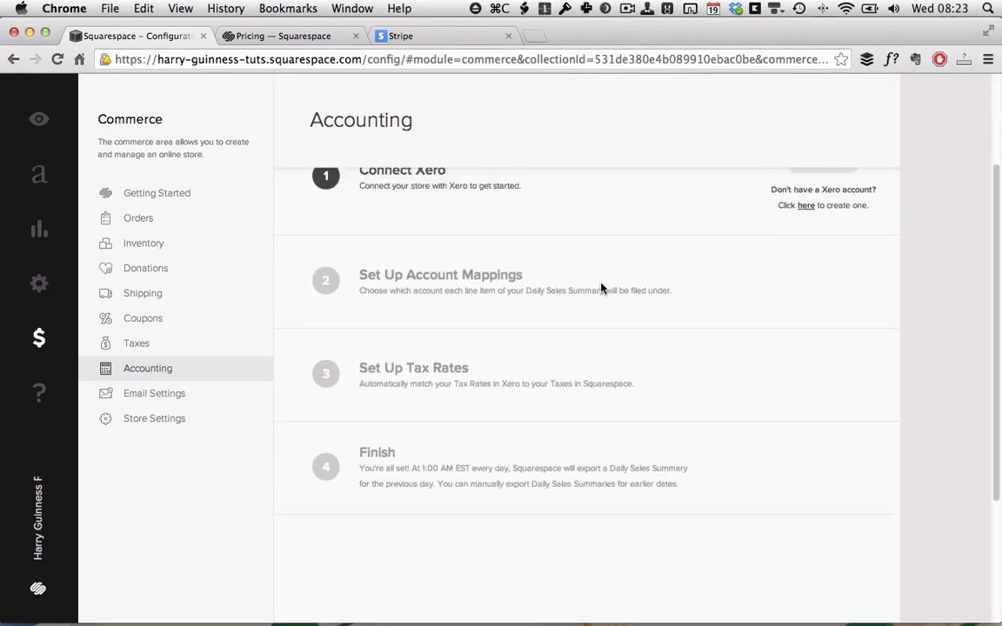
pyautogui.scroll(2, 600, 288)
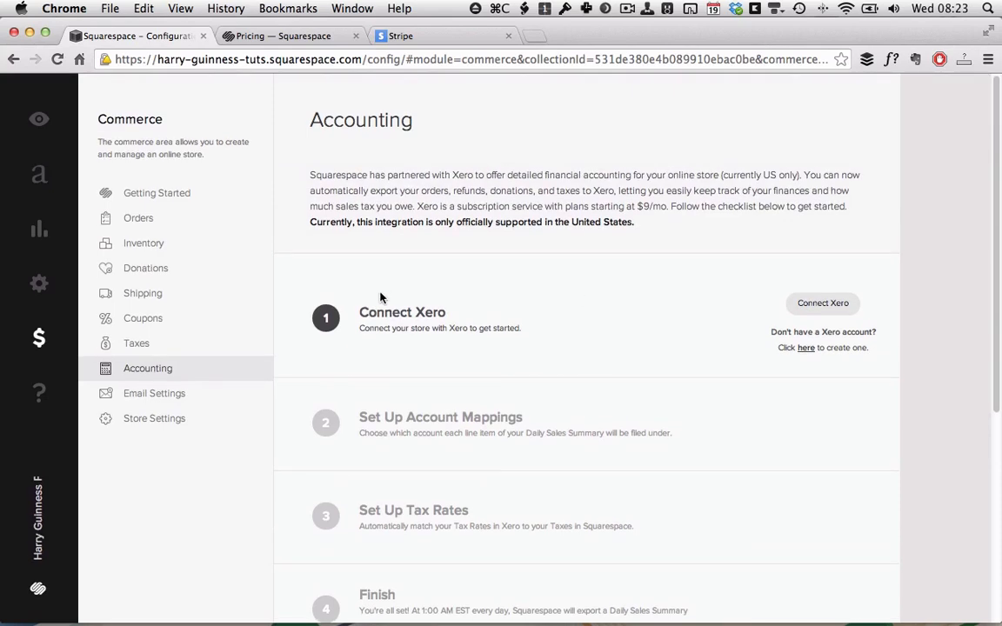
pyautogui.click(131, 268)
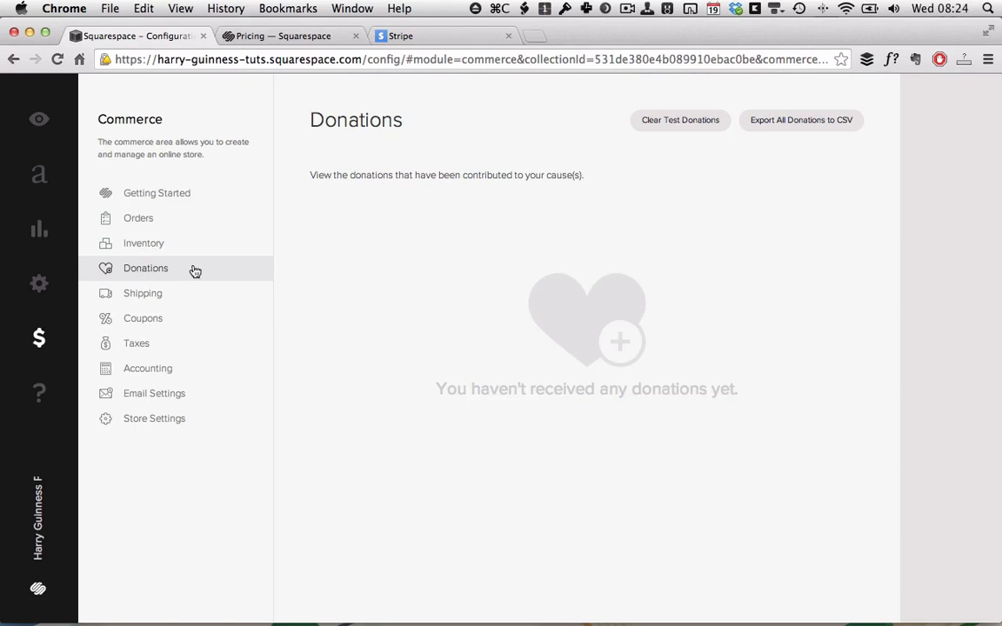
# Change the Will print's stock from 9 to 19 under Pricing & Variants and save.
pyautogui.click(172, 250)
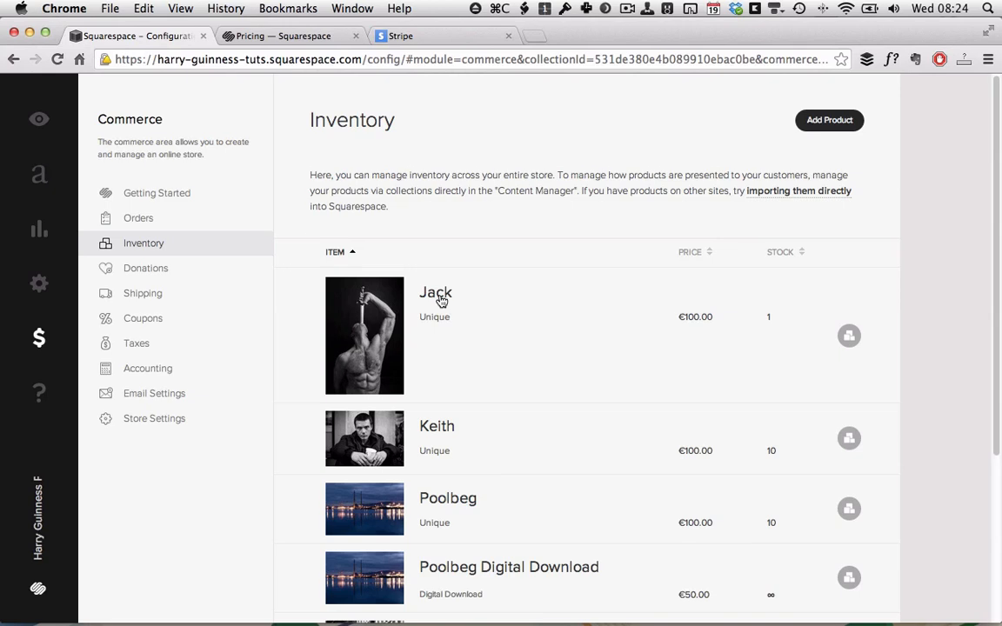
pyautogui.scroll(-5, 441, 300)
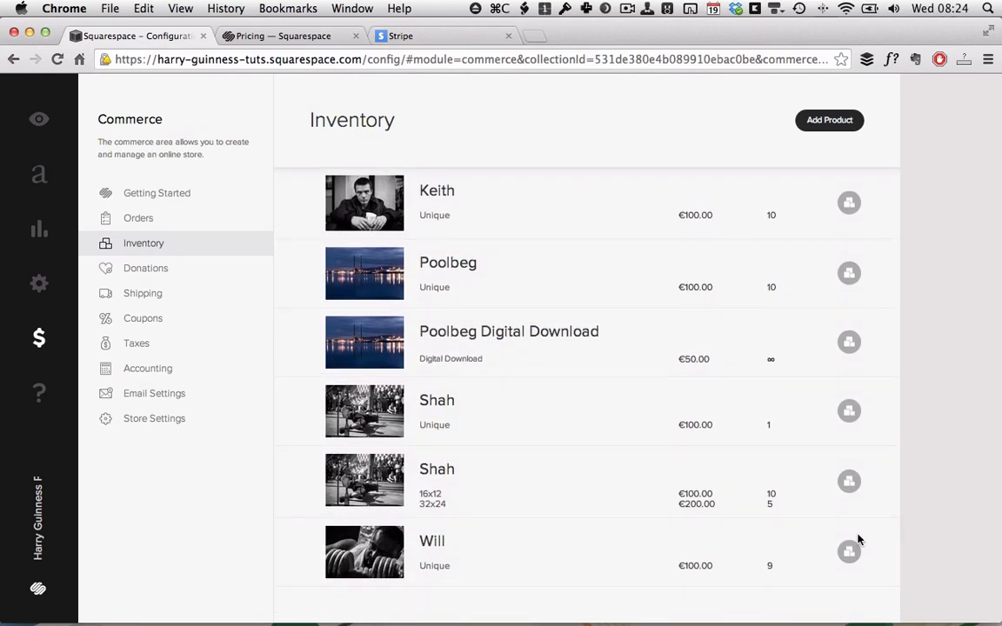
pyautogui.click(812, 555)
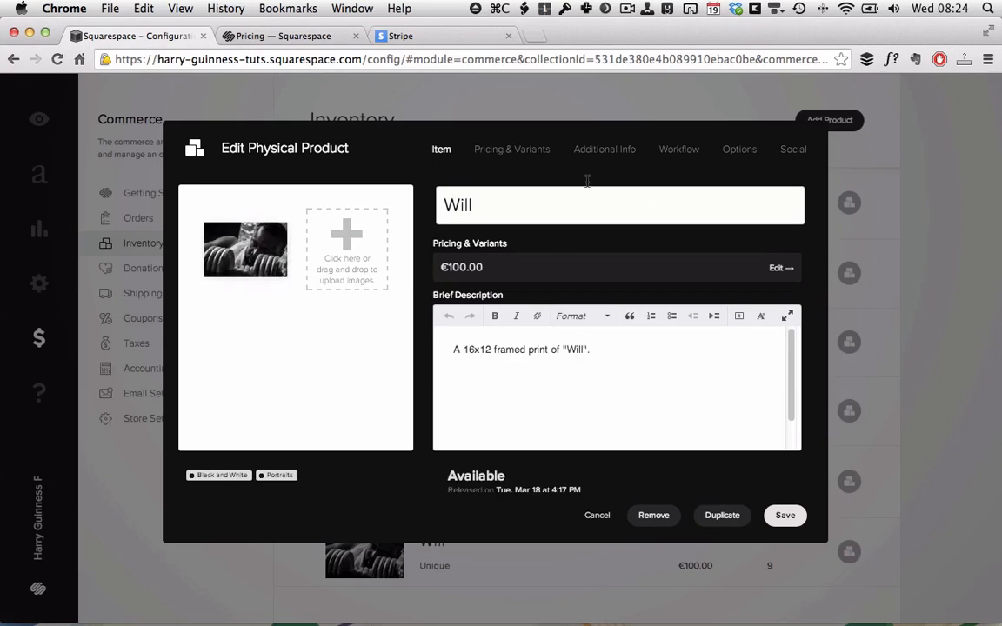
pyautogui.click(503, 150)
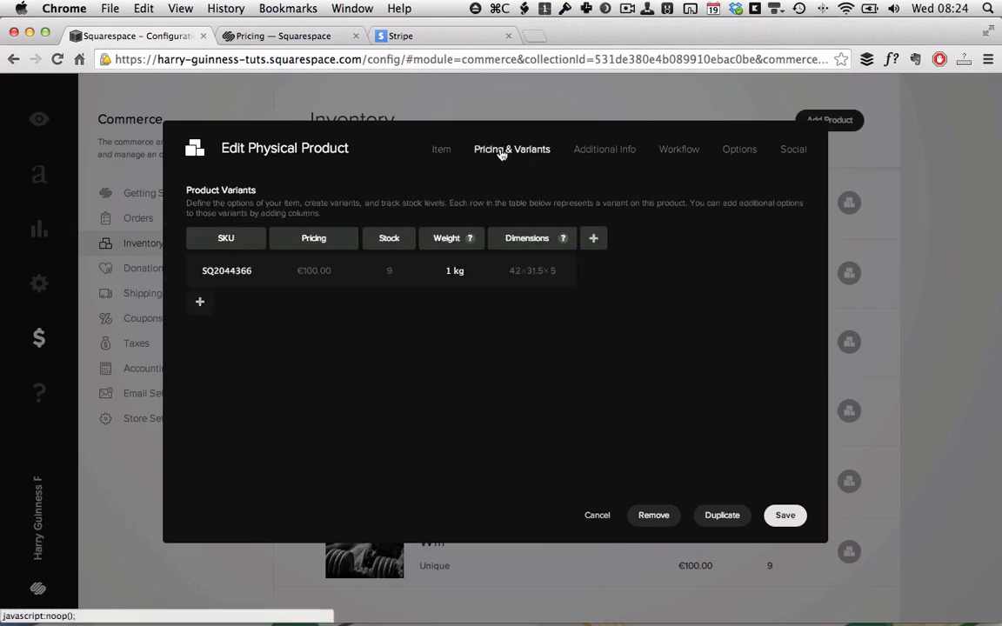
pyautogui.click(388, 273)
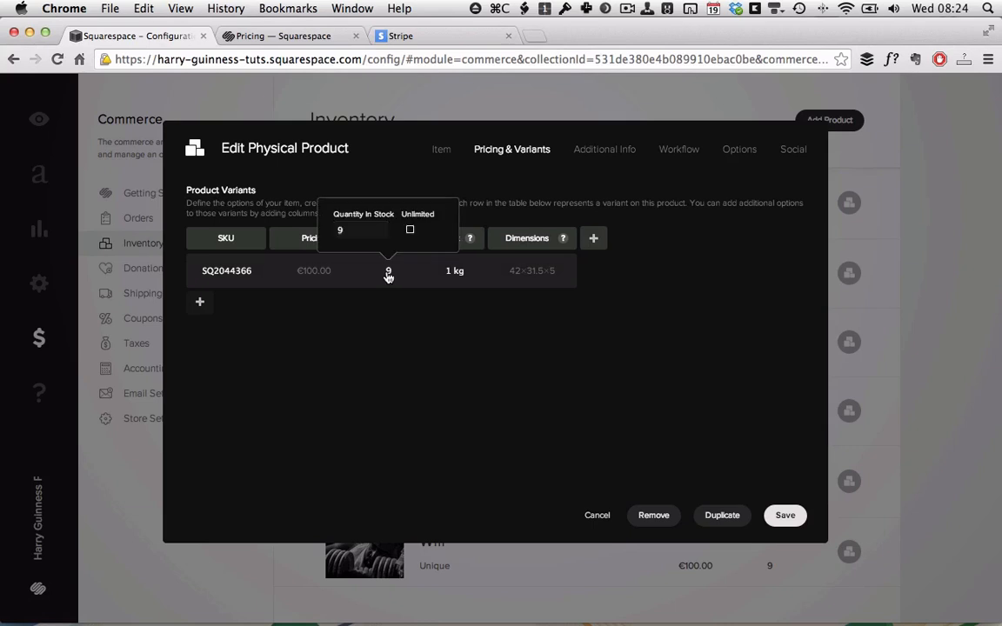
pyautogui.write('19')
pyautogui.click(527, 337)
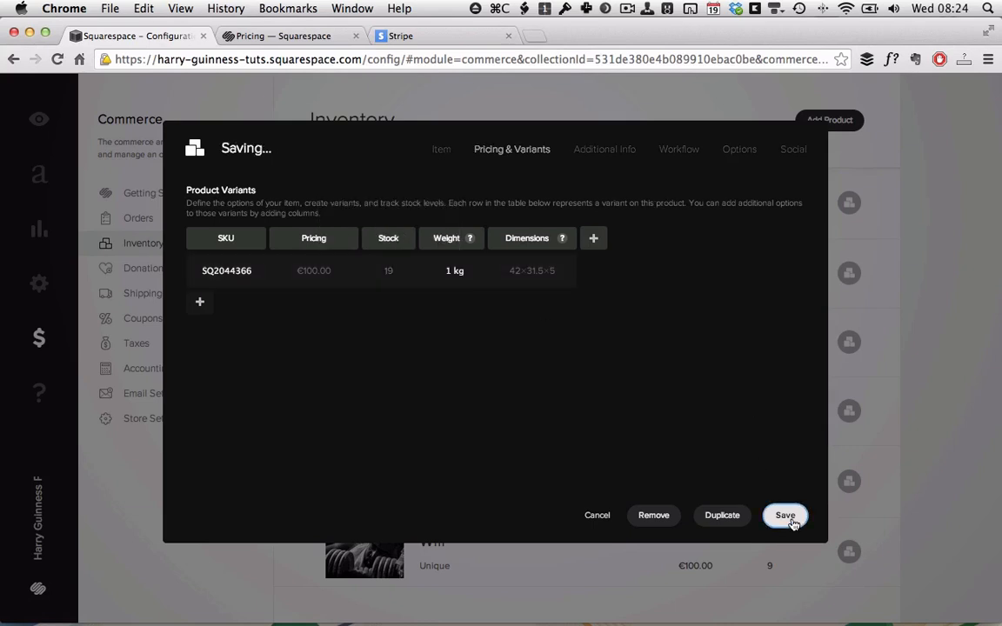
pyautogui.click(789, 520)
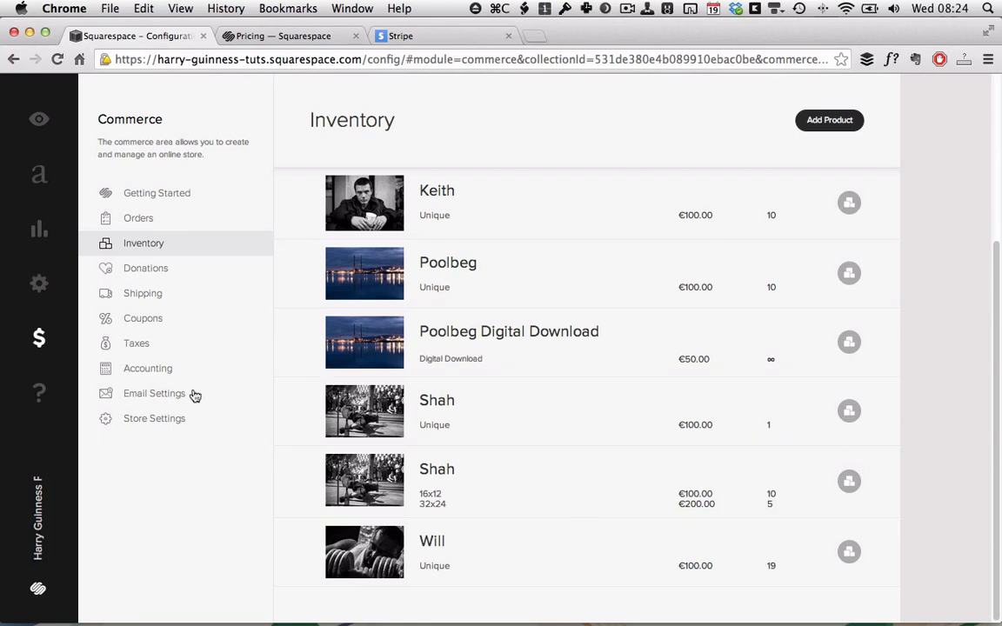
# Turn the Store Live switch on in Store Settings, then preview the site.
pyautogui.click(162, 424)
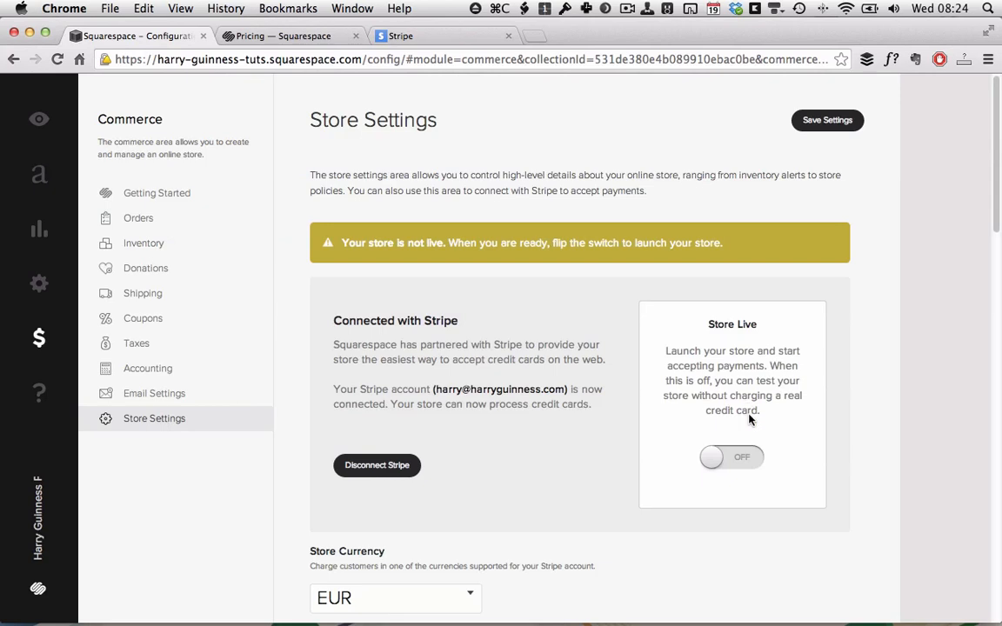
pyautogui.click(728, 461)
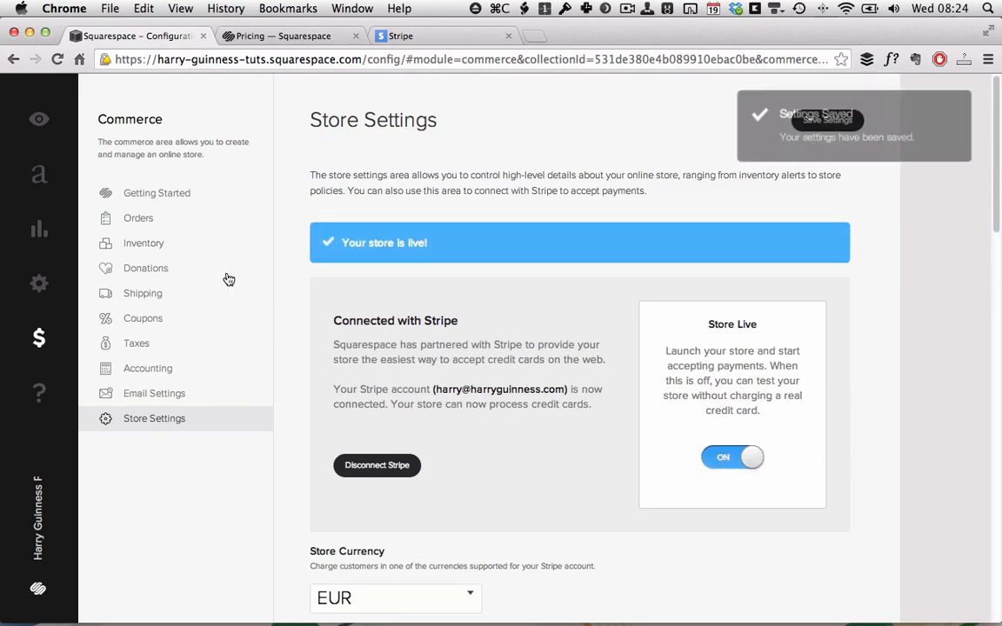
pyautogui.click(41, 120)
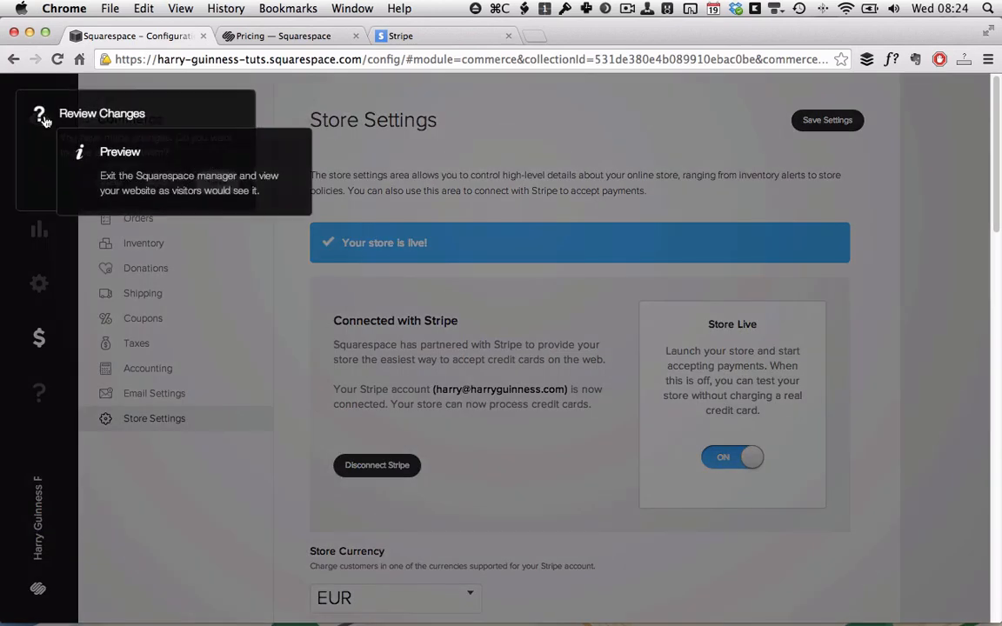